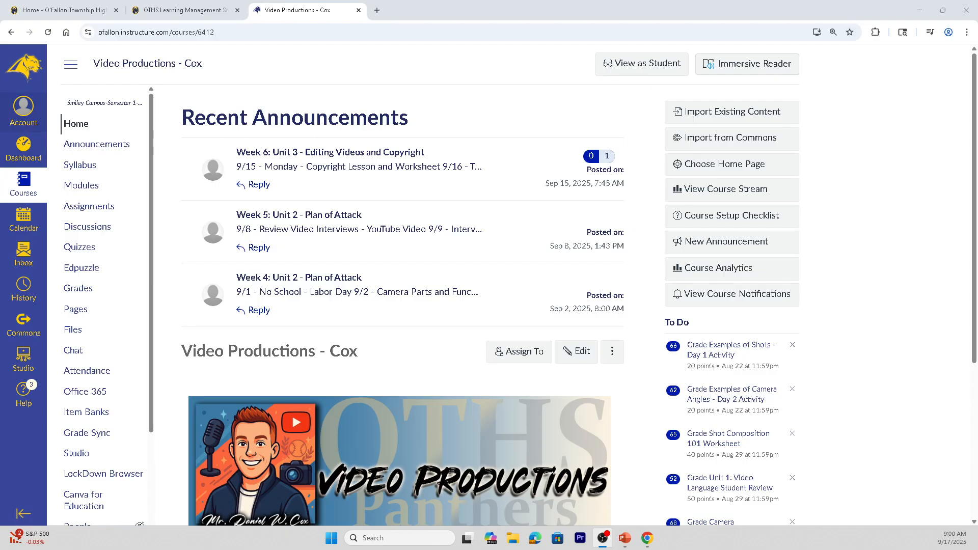
Step: View the Week 6: Unit 3 - Editing Videos and Copyright announcement, and open My Nature Folder in the course files
left_click(100, 150)
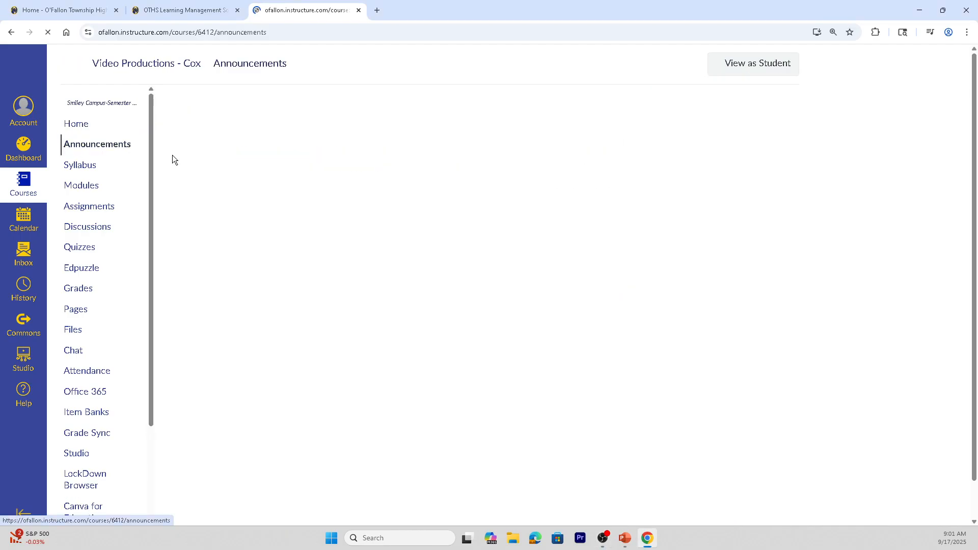
left_click(427, 217)
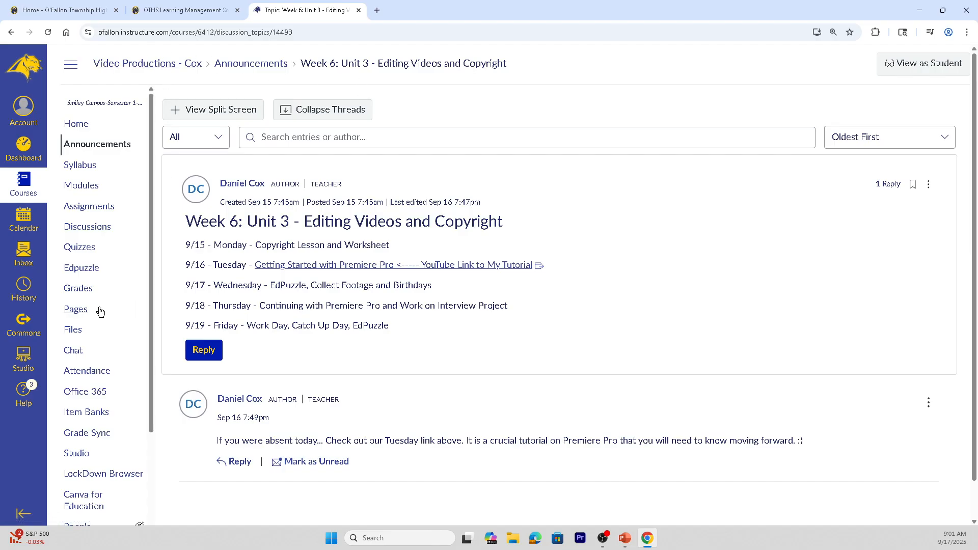
left_click(73, 332)
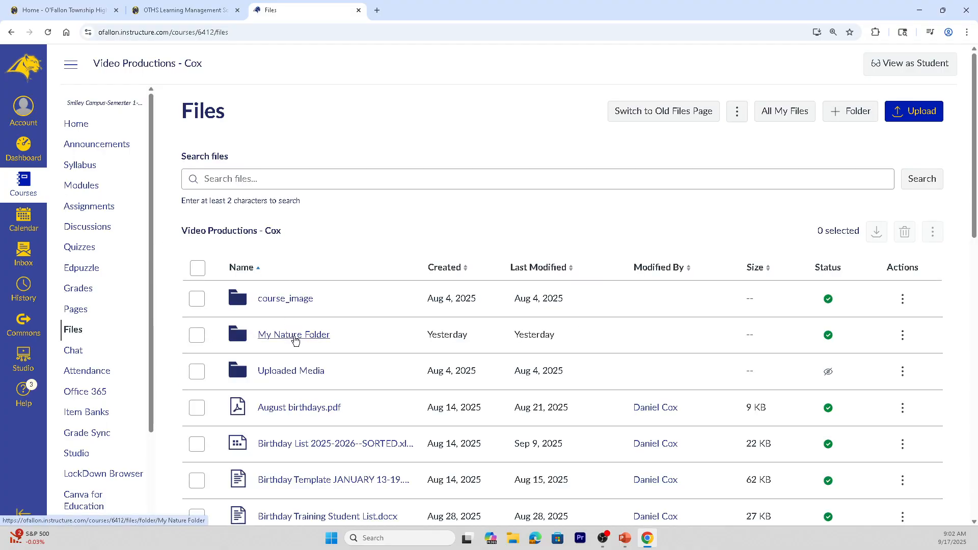
left_click(295, 336)
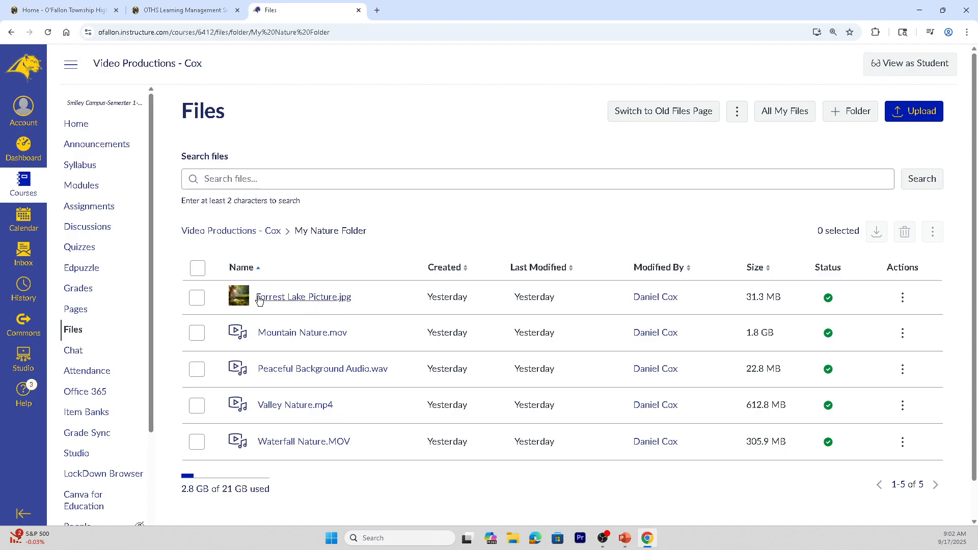
Step: Select Forrest Lake Picture.jpg in My Nature Folder, leaving Mountain Nature.mov and Peaceful Background Audio.wav unselected
left_click(197, 297)
left_click(197, 332)
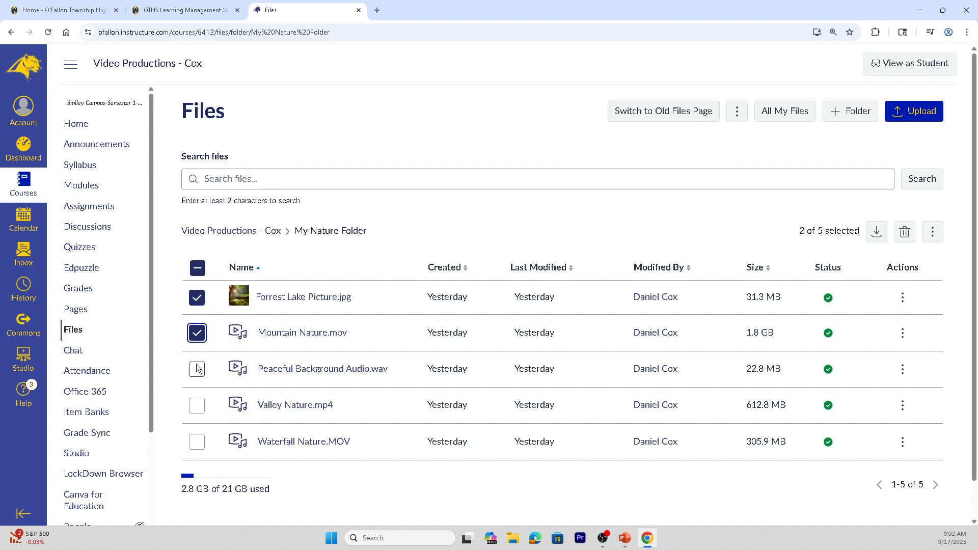
left_click(197, 368)
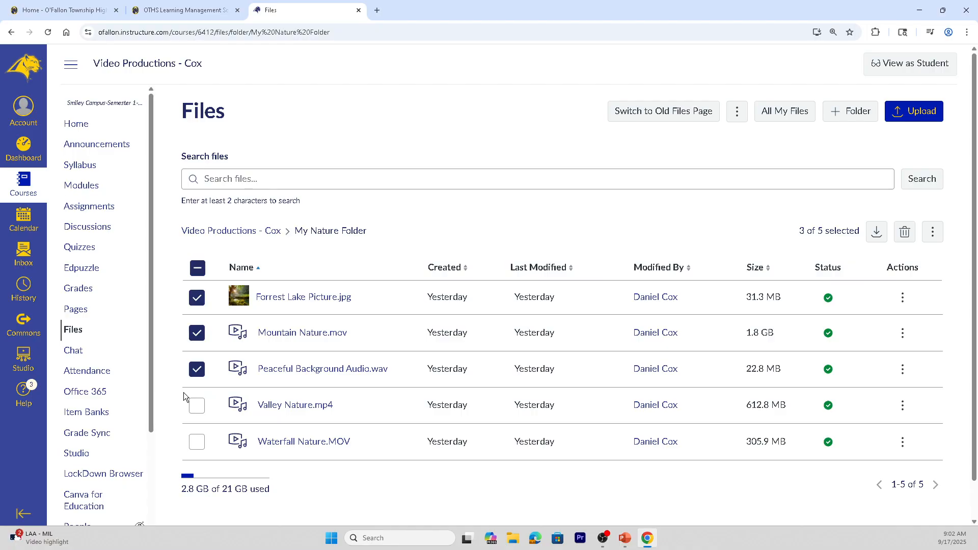
left_click(198, 370)
left_click(197, 332)
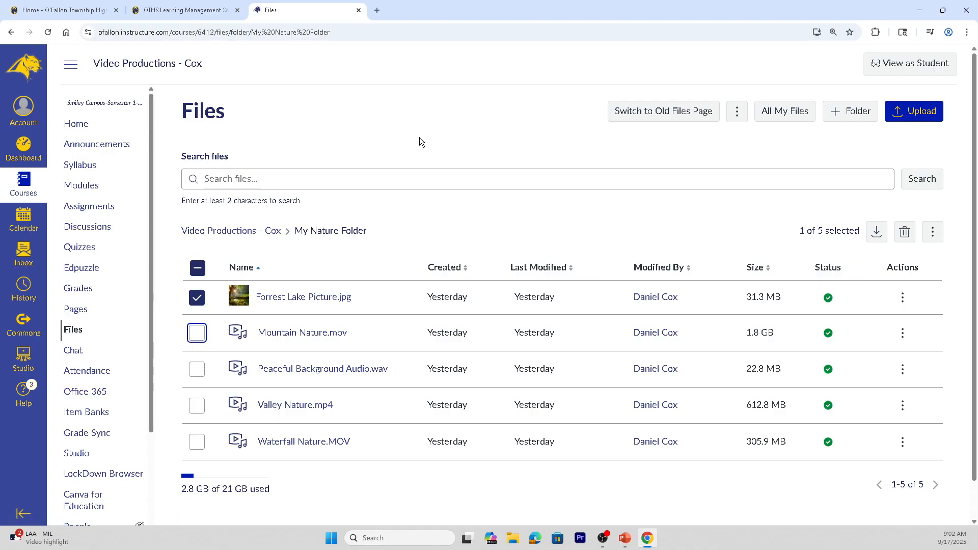
Step: Minimise the browser and open File Explorer at This PC
left_click(920, 11)
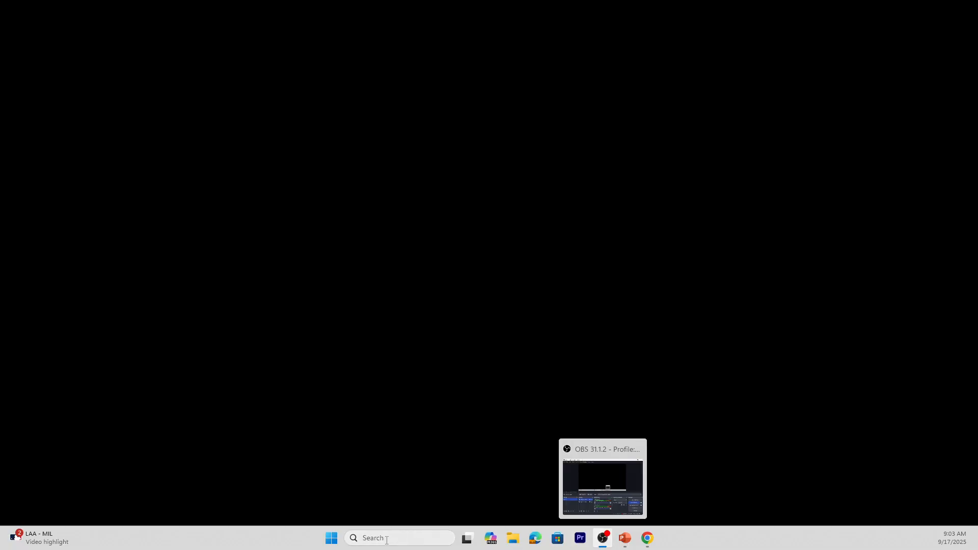
left_click(446, 538)
left_click(289, 362)
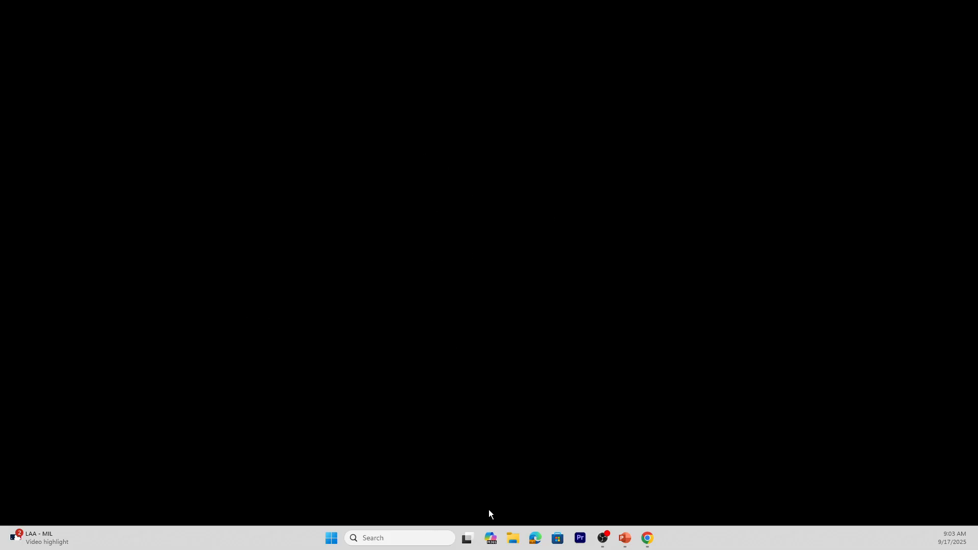
left_click(514, 539)
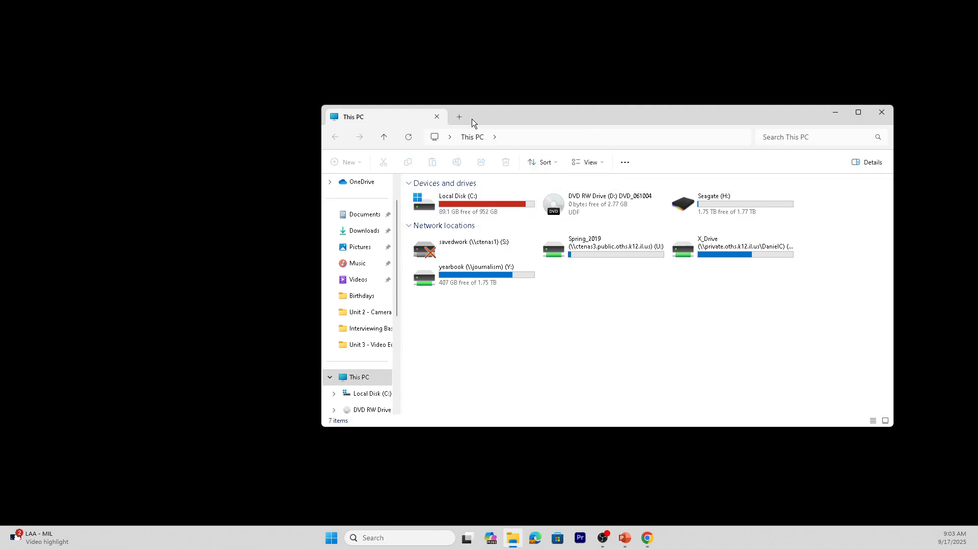
Step: Open a second This PC view in its own window and arrange the two File Explorer windows side by side
left_click(459, 118)
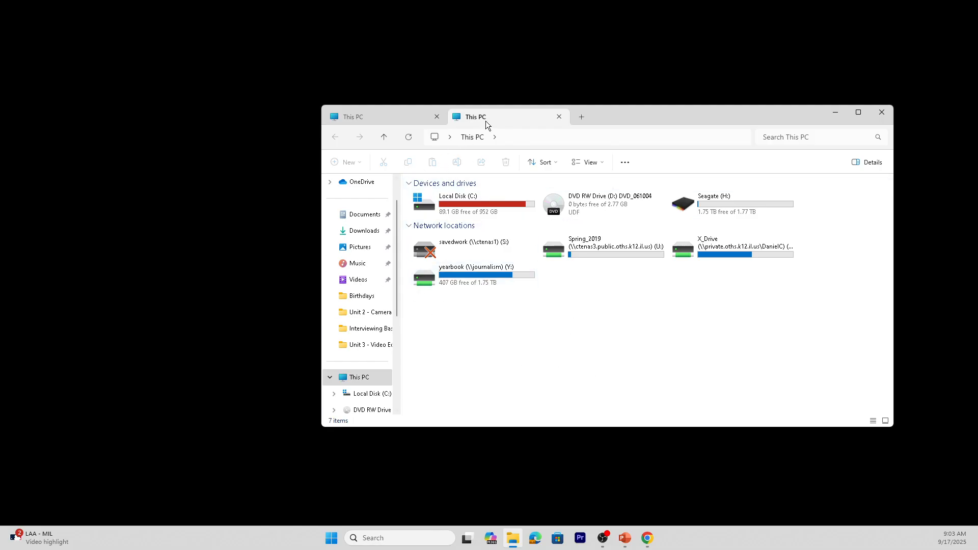
left_click_drag(498, 119, 970, 197)
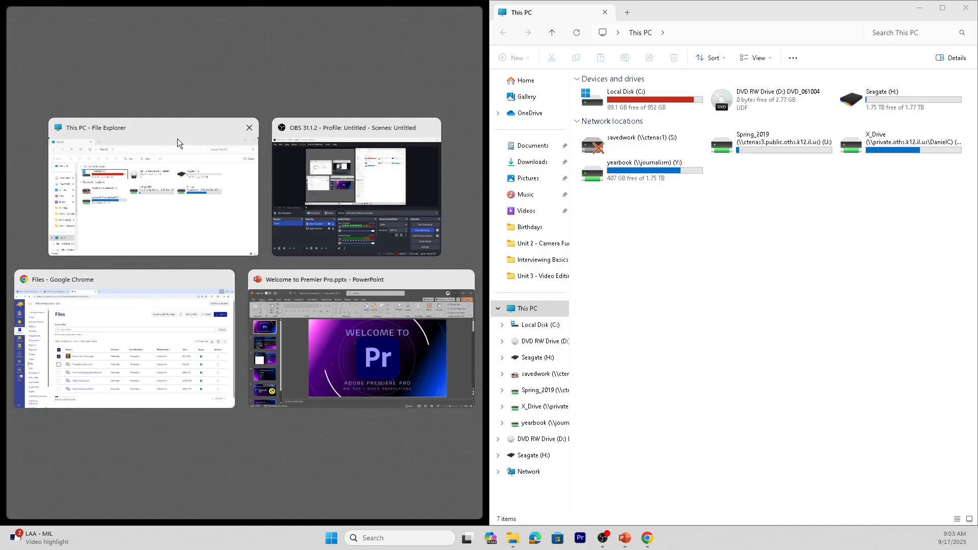
left_click(188, 152)
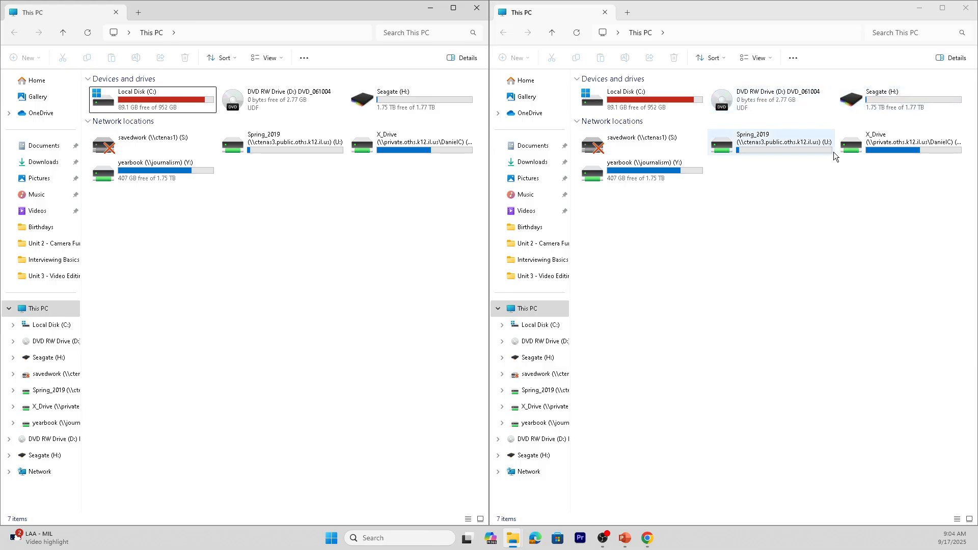
Step: Open My Nature Video Project Files under Seagate (H:), Video Productions, Unit 3 - Video Editing - Copyright, and select all its files
double_click(856, 98)
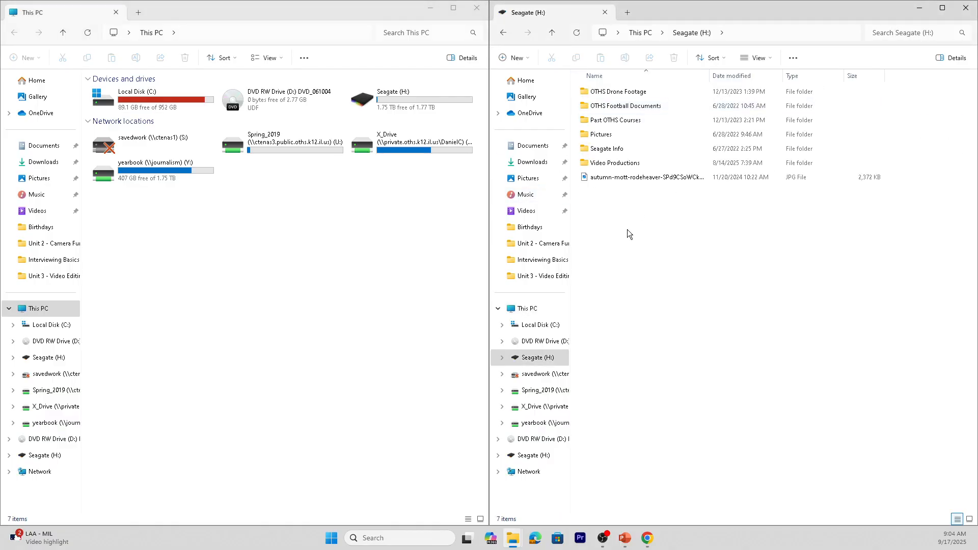
double_click(616, 163)
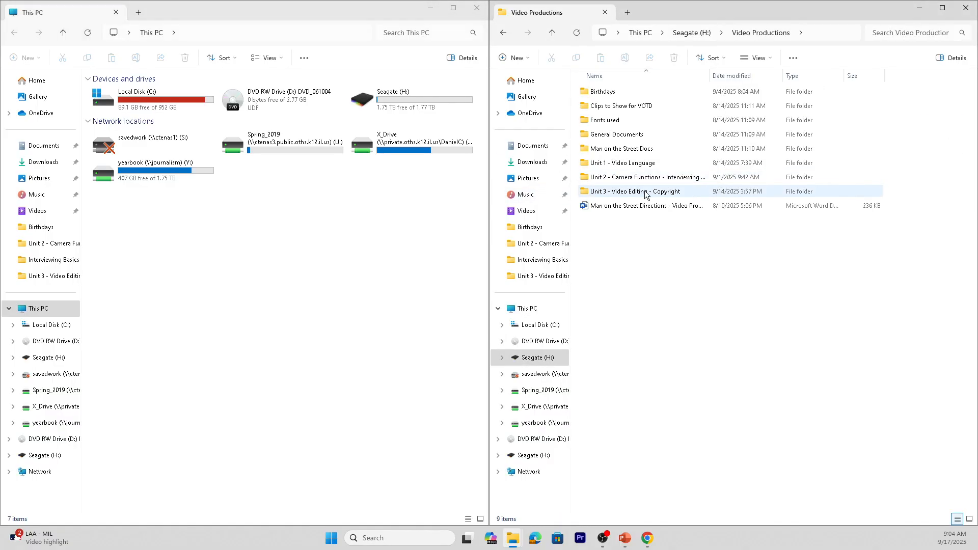
double_click(645, 192)
double_click(634, 91)
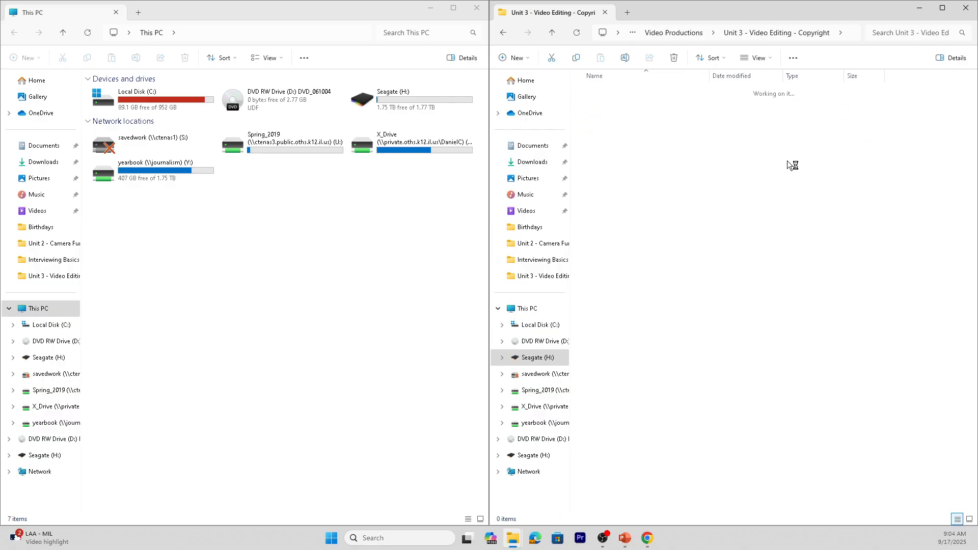
left_click_drag(860, 169, 606, 111)
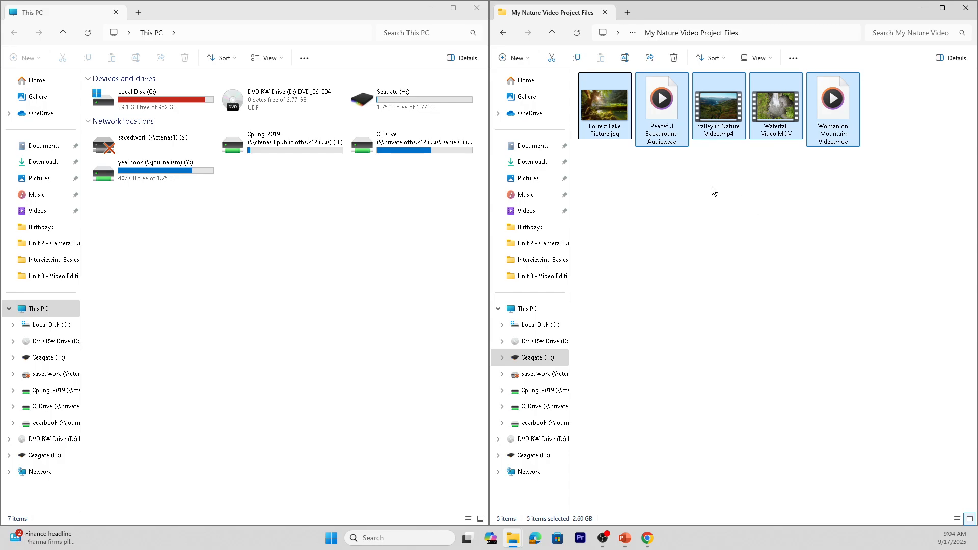
Step: View the Downloads and Desktop folders, and reopen My Nature Video Project Files from the Seagate drive's Unit 3 folder
left_click(528, 162)
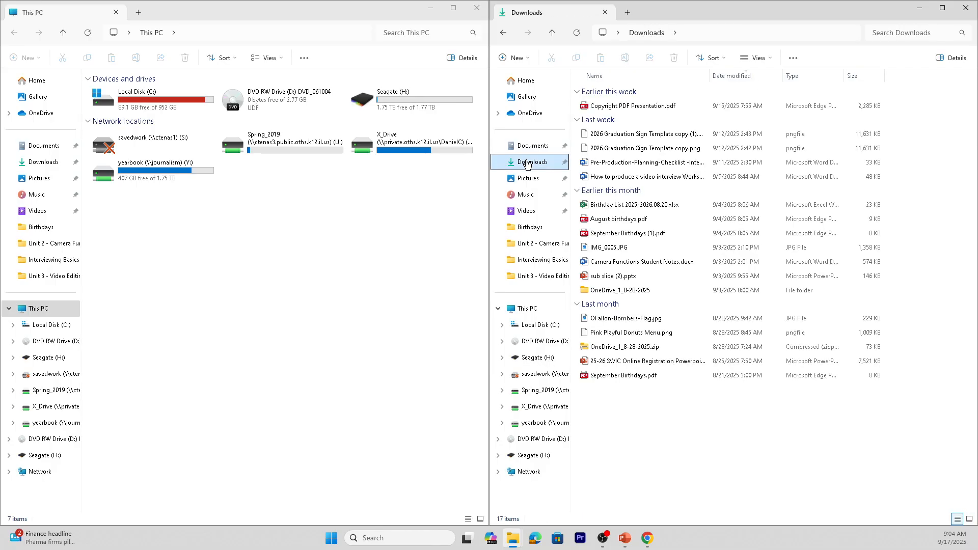
left_click(551, 33)
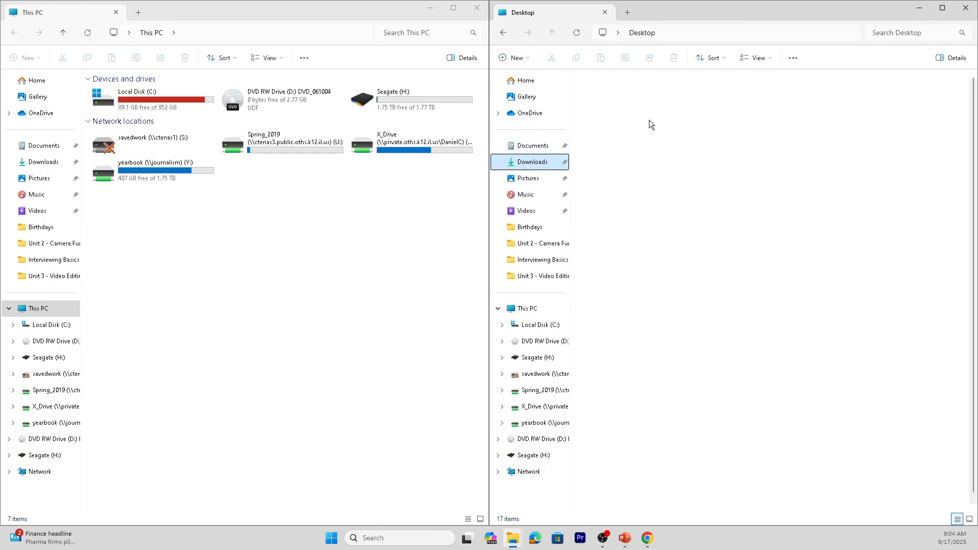
left_click(536, 358)
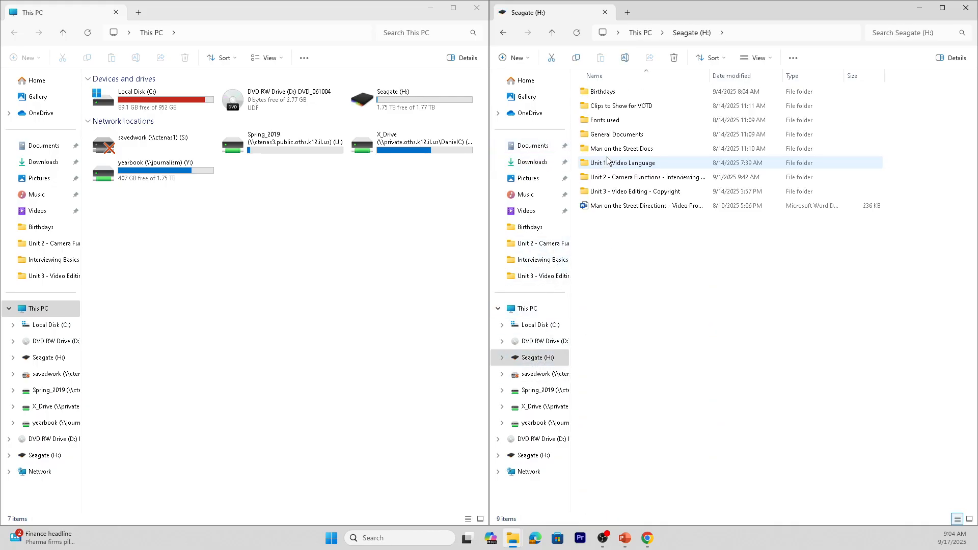
double_click(630, 190)
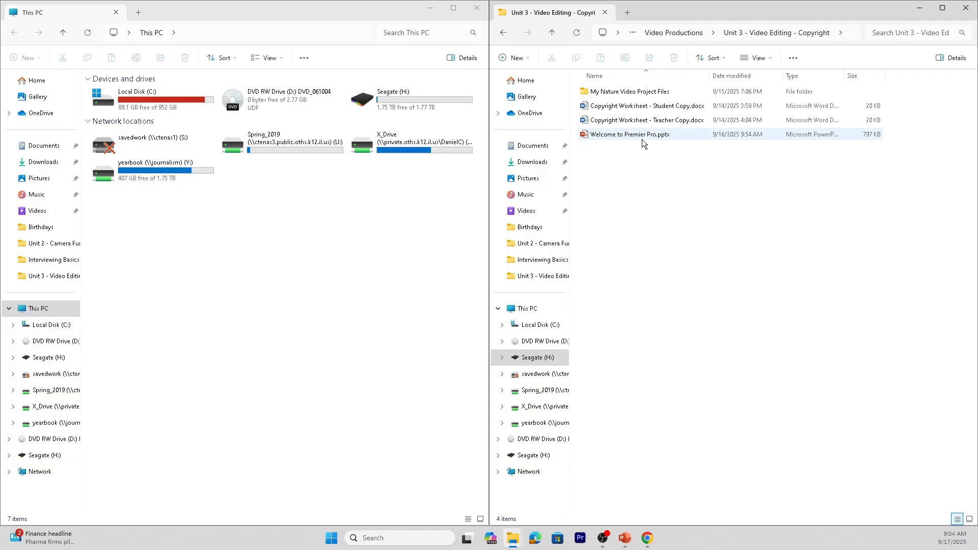
double_click(622, 91)
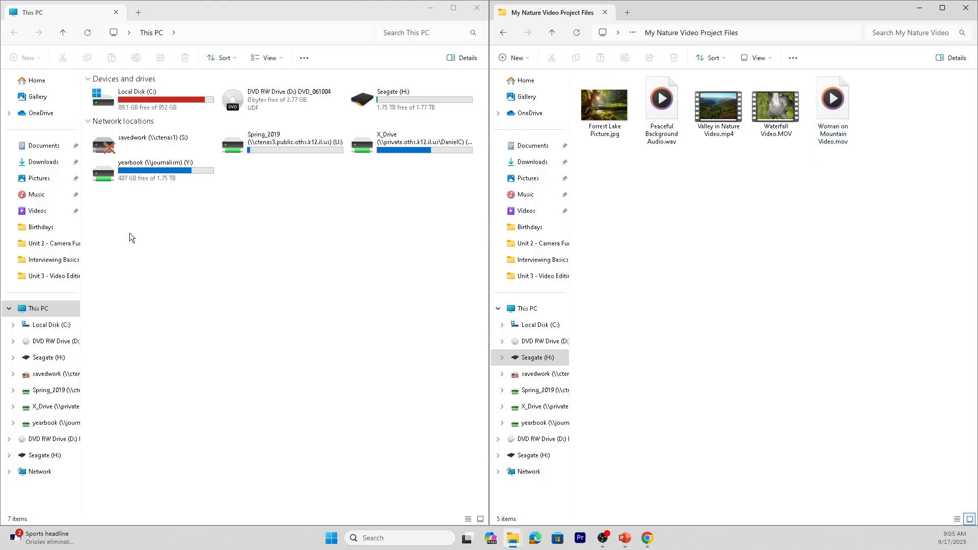
Step: Open the My Nature Video folder in Documents in the other window and look over its five numbered subfolders
left_click(49, 146)
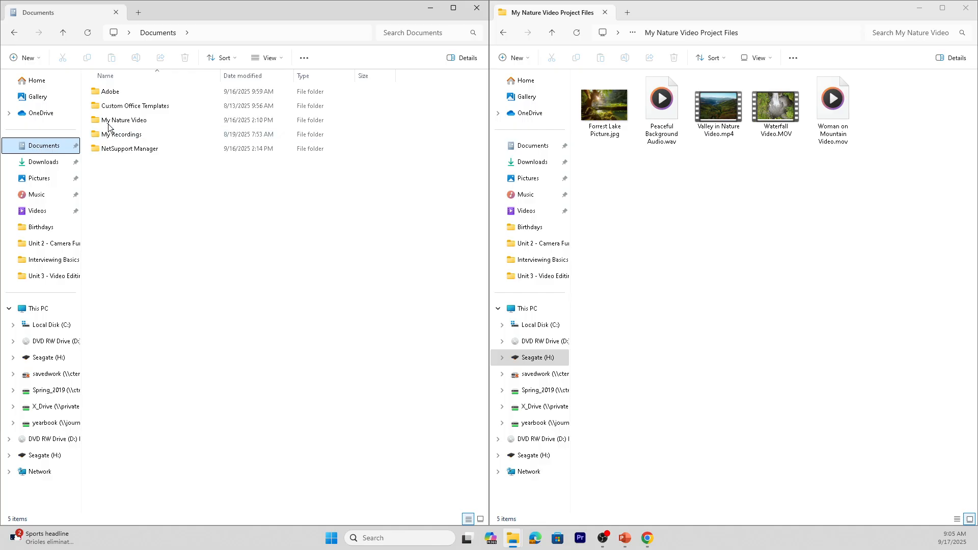
mouse_move(123, 124)
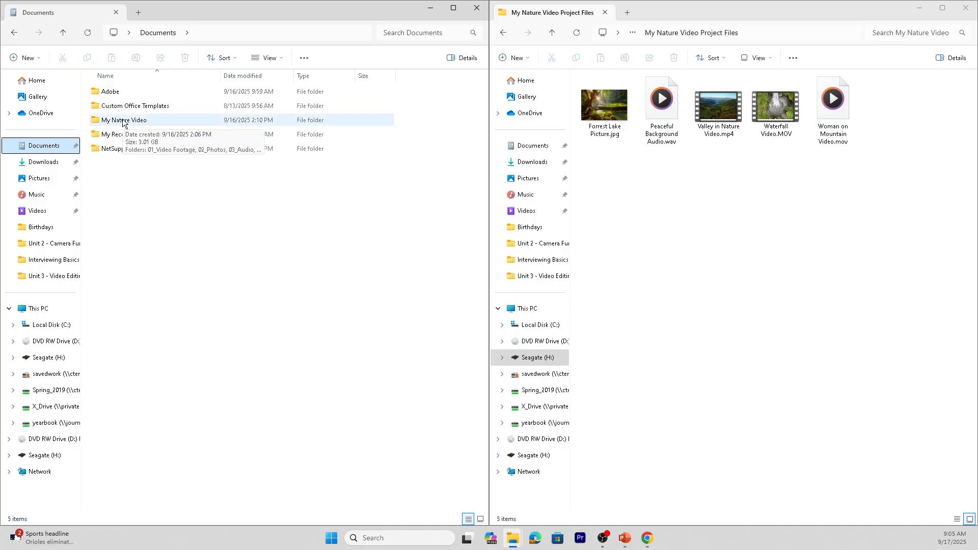
double_click(123, 122)
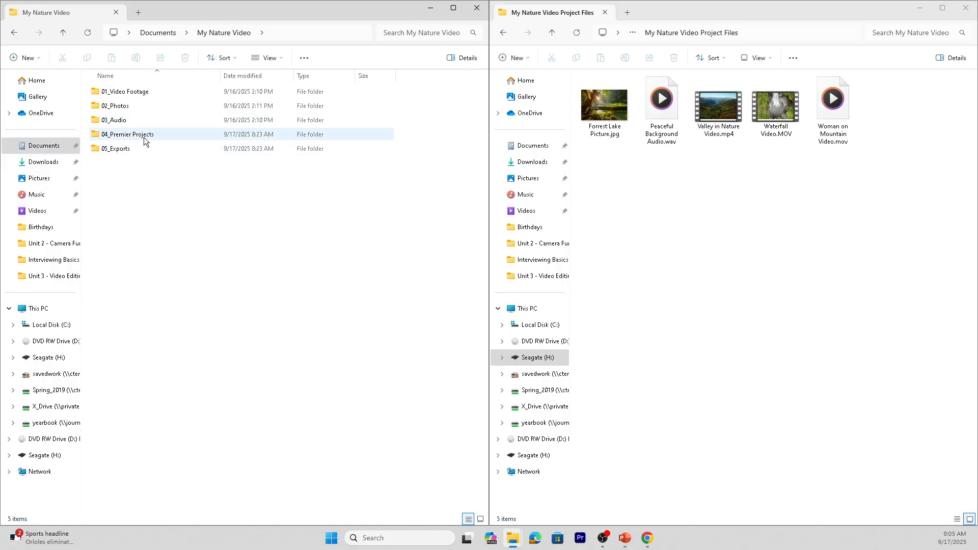
left_click_drag(139, 175, 98, 90)
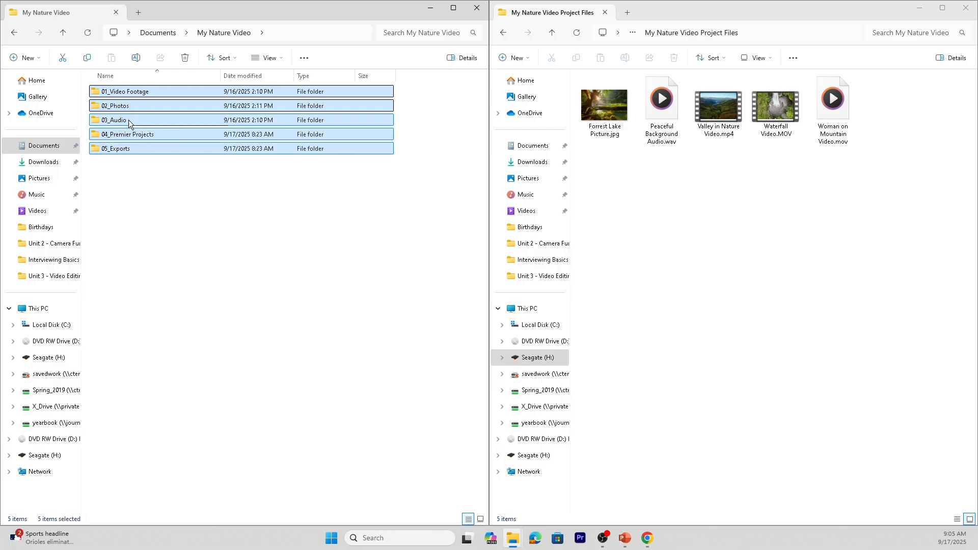
left_click(122, 176)
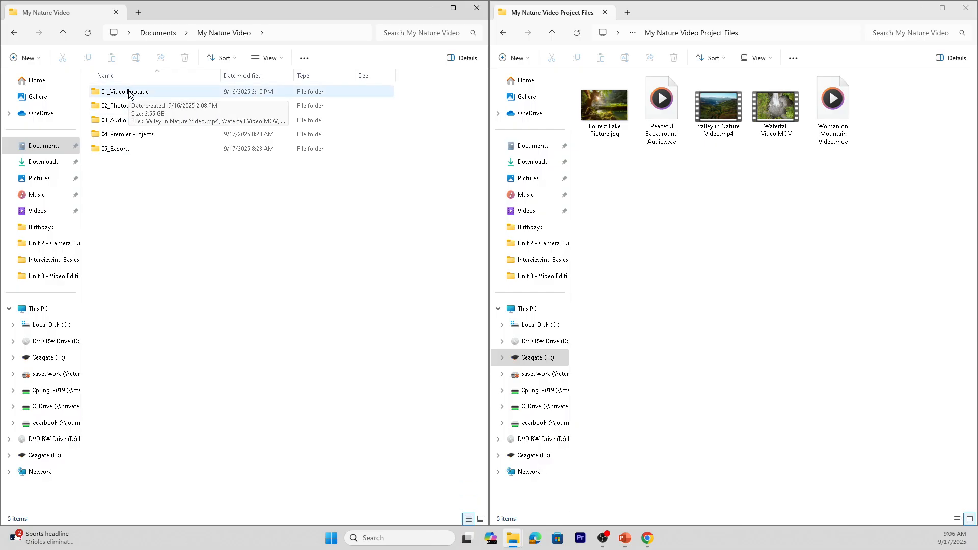
Step: Select the valley, waterfall and woman on mountain videos, and check the contents of the 01_Video Footage folder
left_click(677, 200)
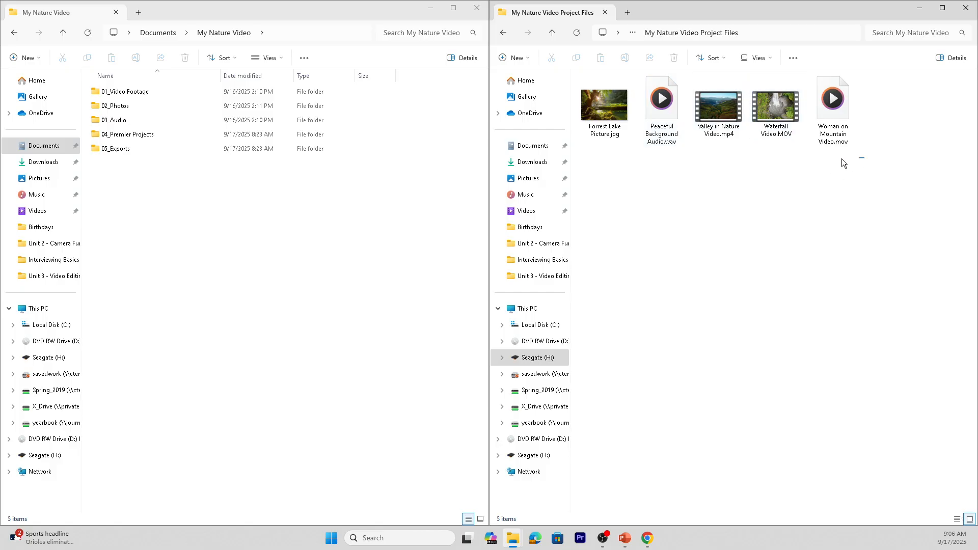
left_click_drag(842, 159, 722, 101)
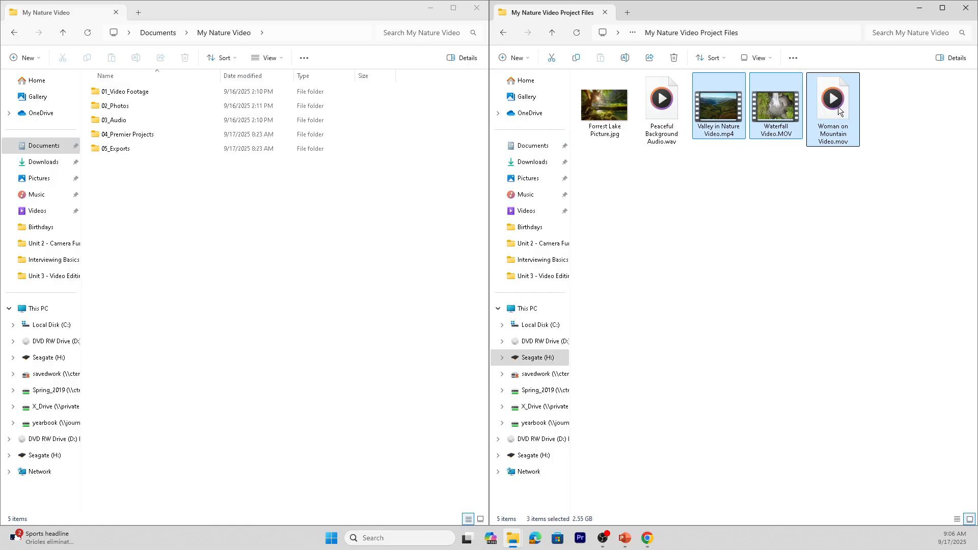
left_click_drag(840, 111, 350, 124)
double_click(147, 91)
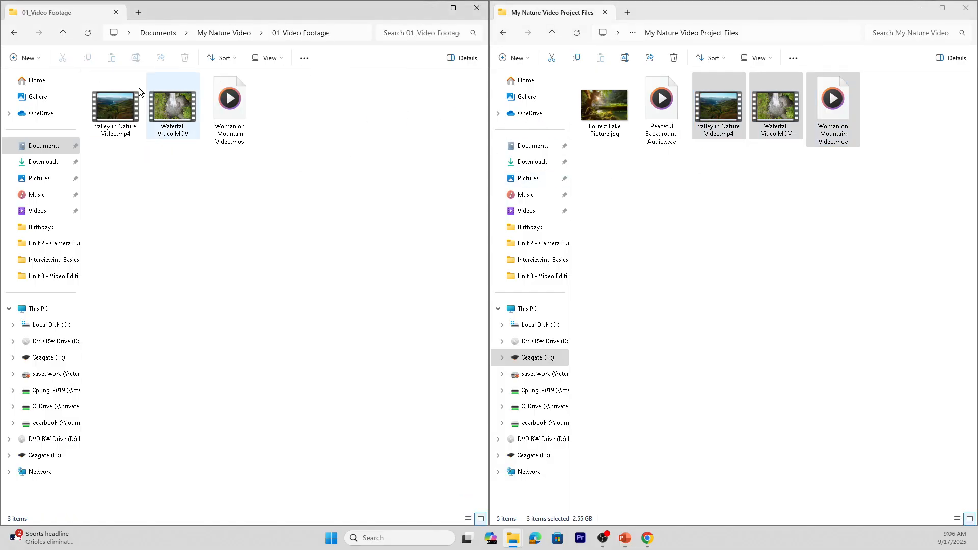
left_click(63, 32)
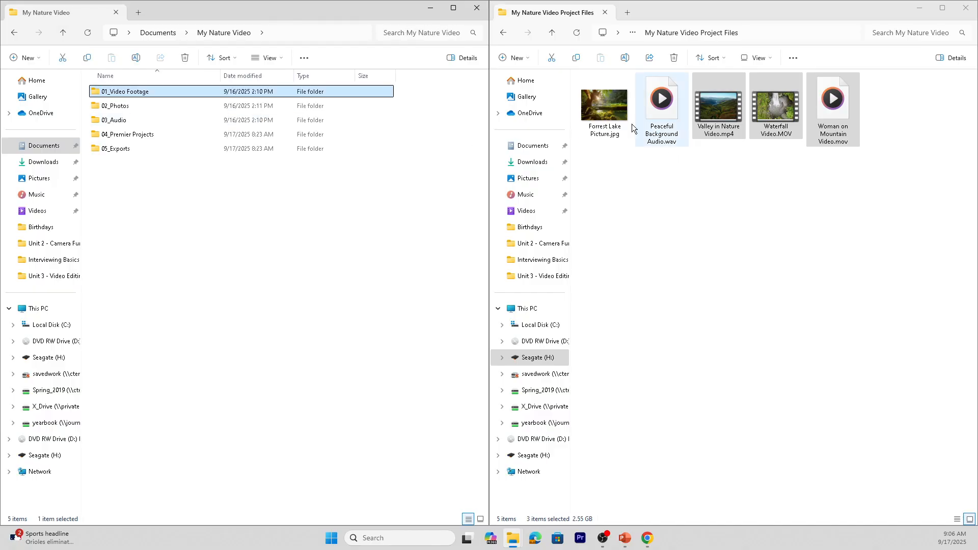
Step: Pick out Forrest Lake Picture.jpg and Peaceful Background Audio.wav in turn in the My Nature Video Project Files folder
left_click(610, 154)
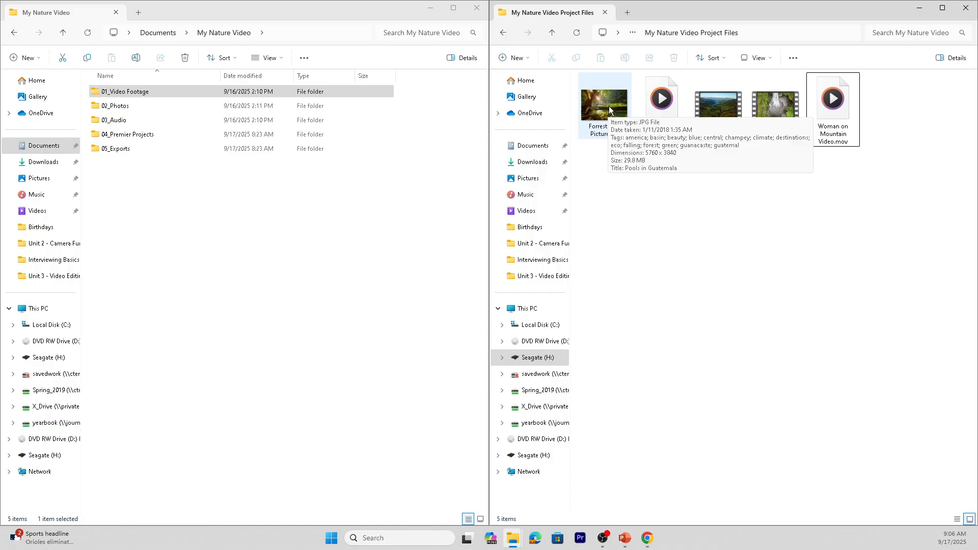
mouse_move(609, 106)
left_mouse_down()
mouse_move(622, 173)
mouse_move(231, 94)
mouse_move(135, 107)
mouse_move(654, 107)
mouse_move(603, 124)
left_mouse_up()
left_click(648, 207)
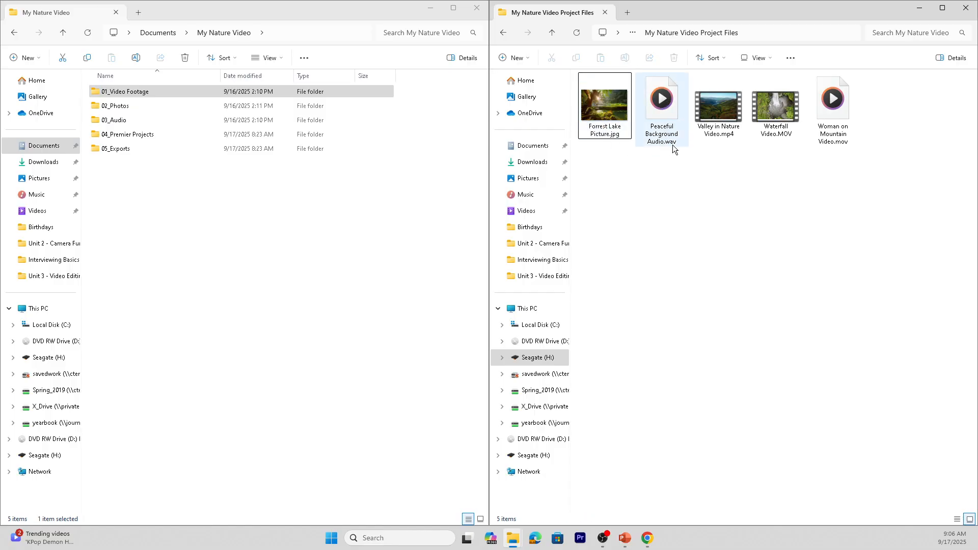
mouse_move(673, 148)
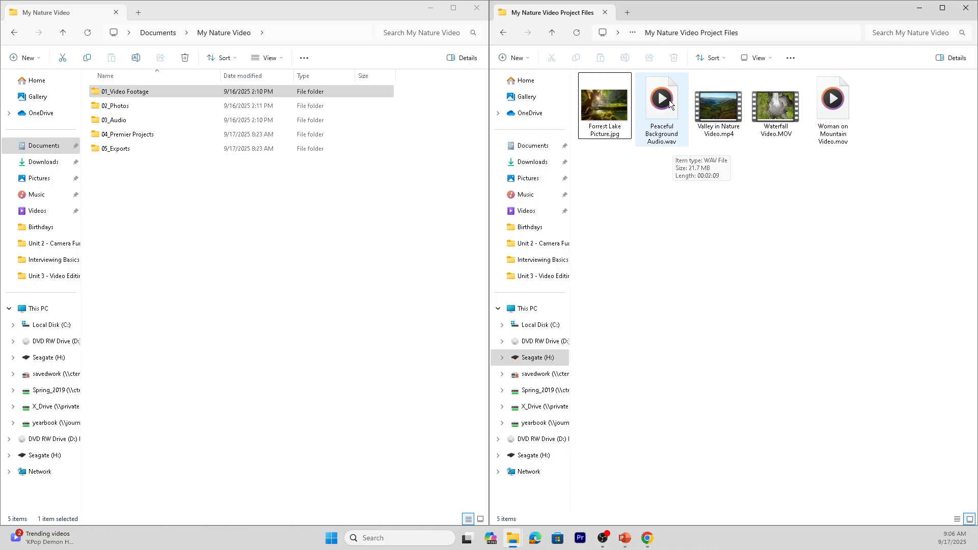
left_click_drag(670, 104, 682, 127)
left_click(124, 92)
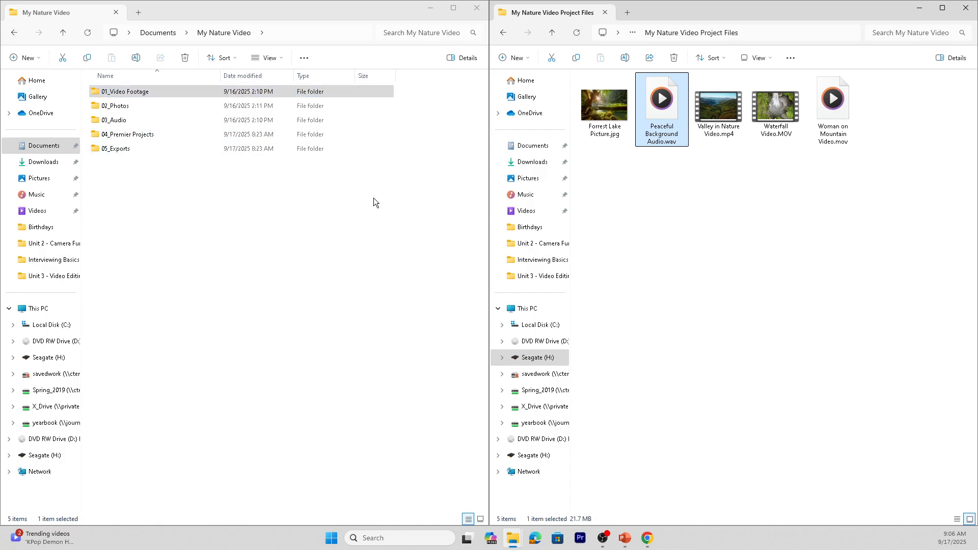
Step: Reopen the My Nature Video folder from Documents to view its subfolders, and close both folder windows
left_click(44, 149)
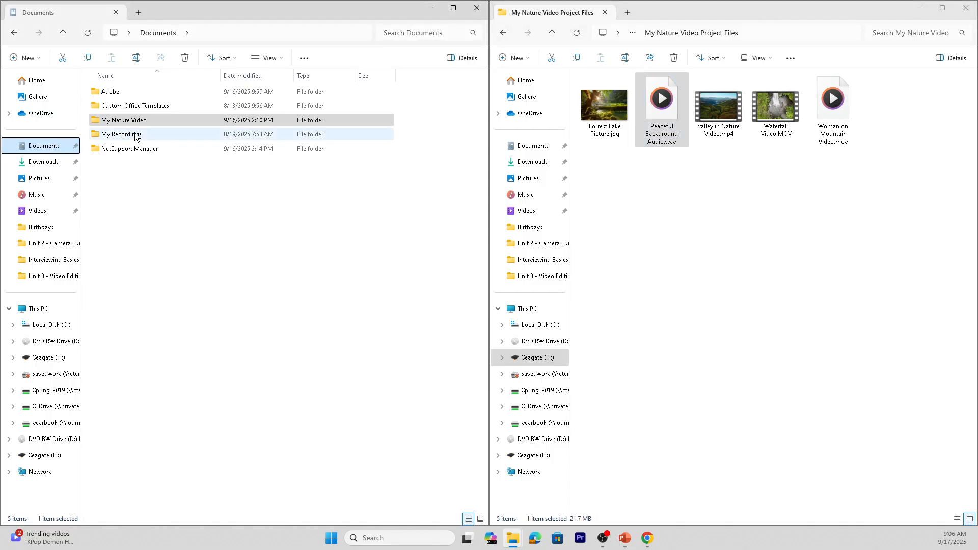
double_click(143, 121)
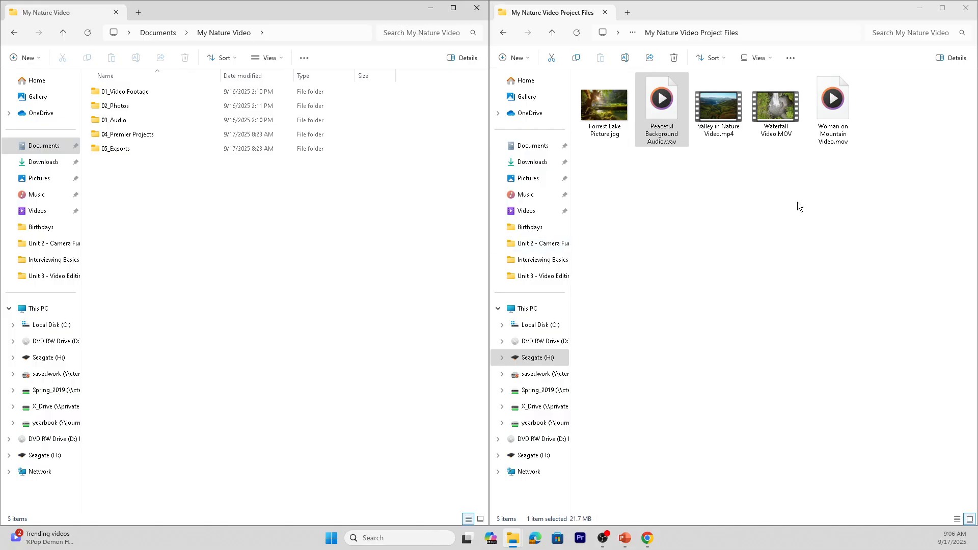
left_click(607, 13)
left_click(481, 8)
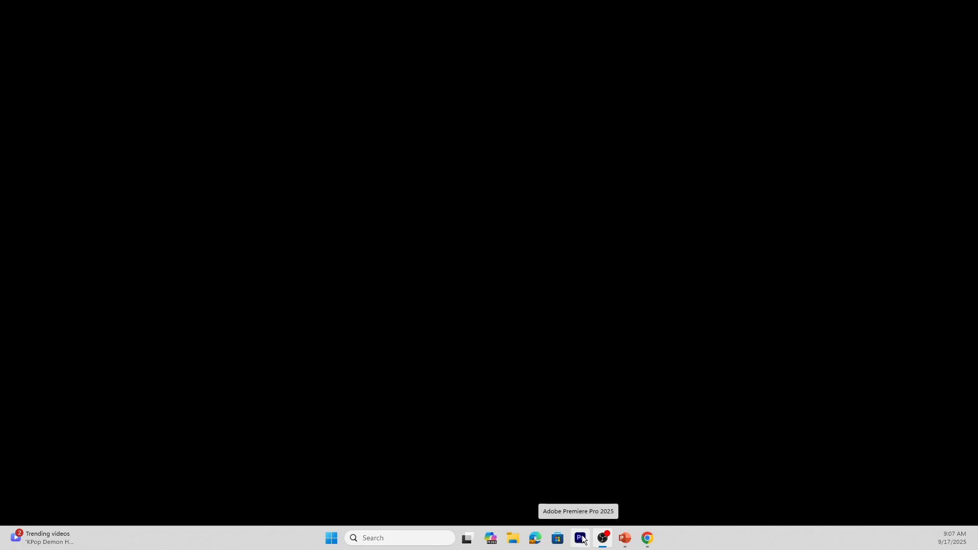
Step: Search Windows for "prem" to locate Adobe Premiere Pro 2025, and clear the search
left_click(399, 539)
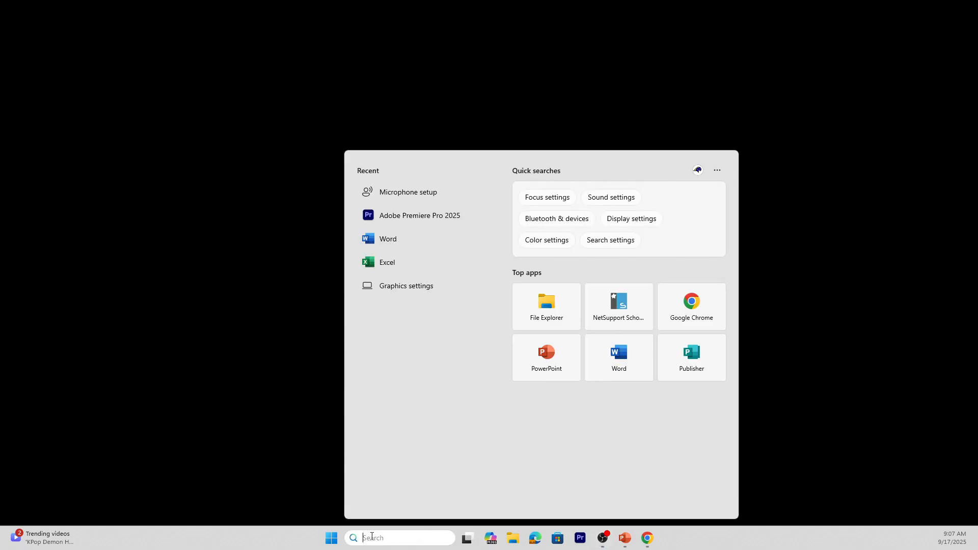
type("preme")
key("BackSpace")
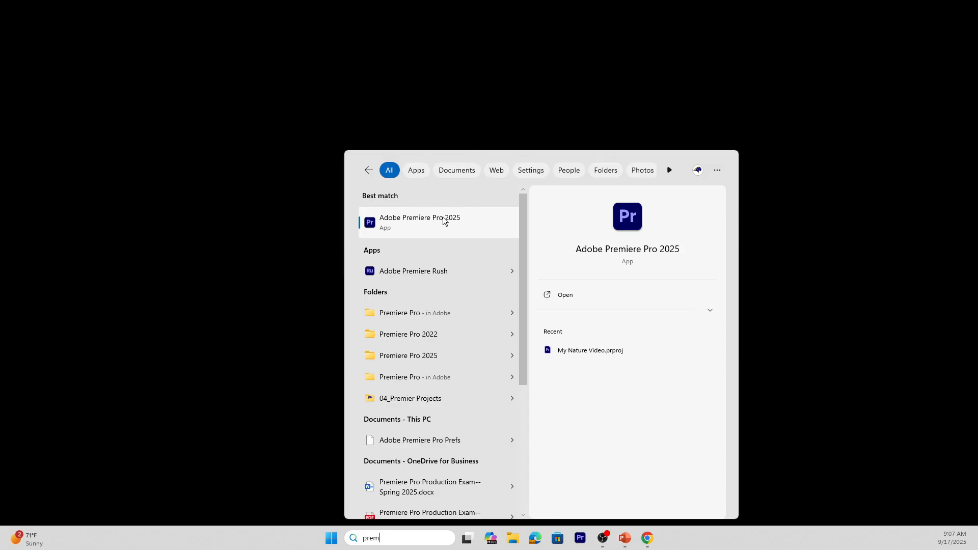
left_click(384, 538)
key("BackSpace")
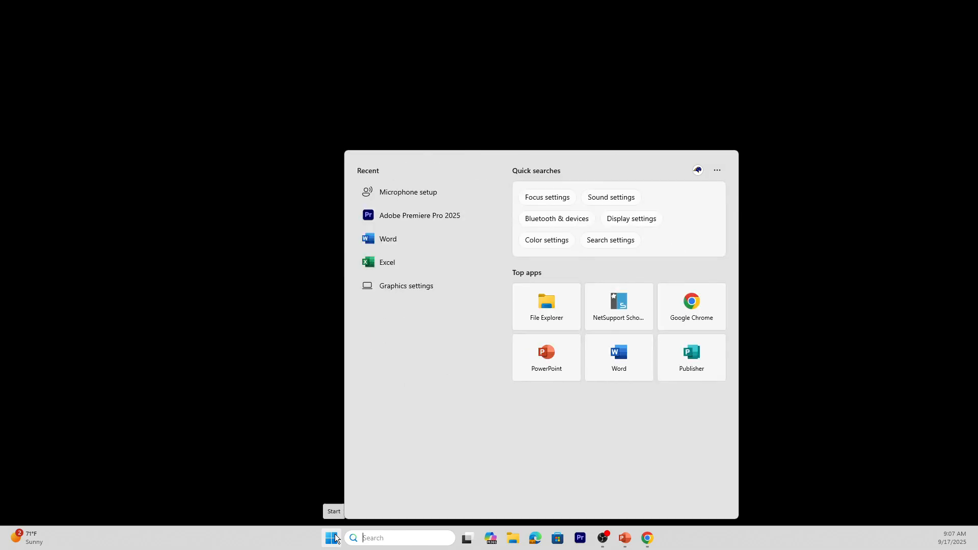
Step: Check the Start menu's recent apps and the pinning options for Adobe Premiere Pro 2025, and leave them without choosing one
left_click(329, 545)
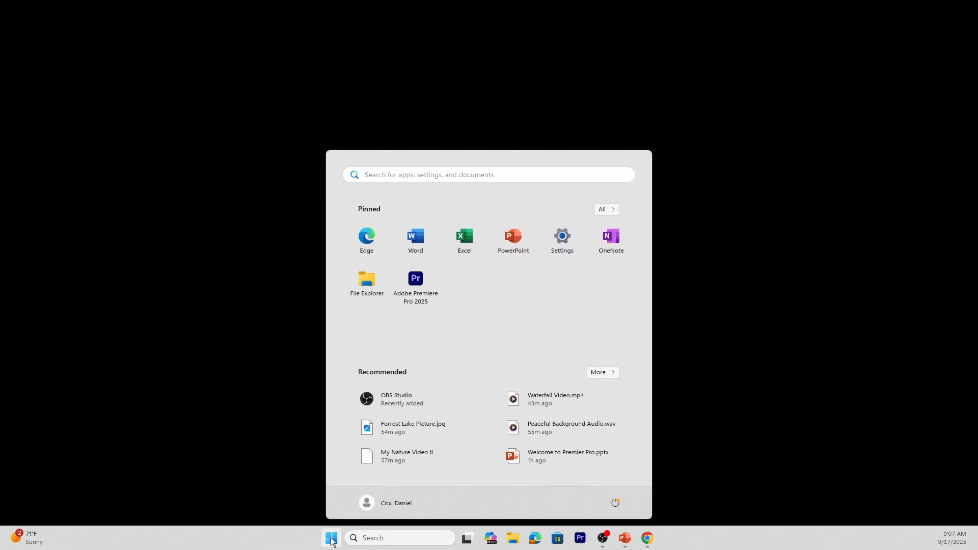
left_click(450, 174)
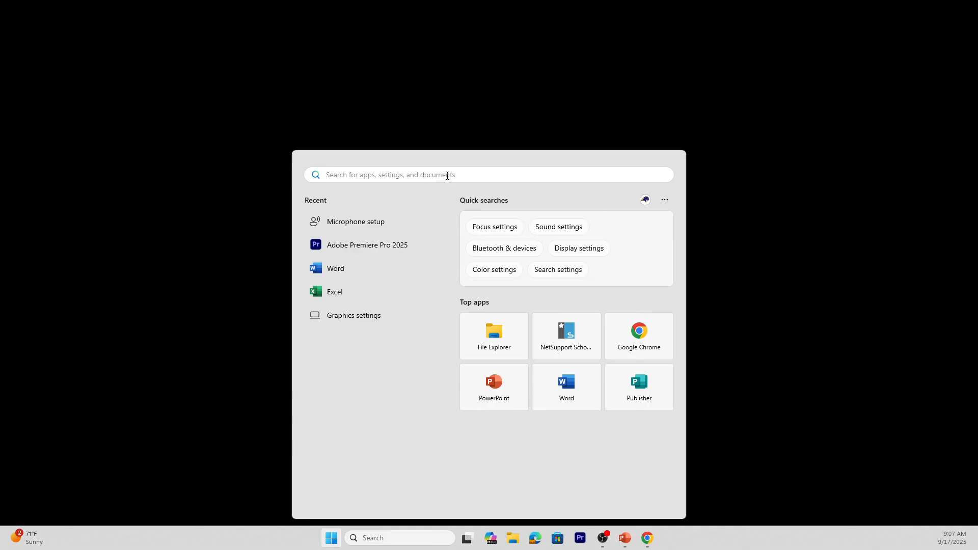
right_click(386, 246)
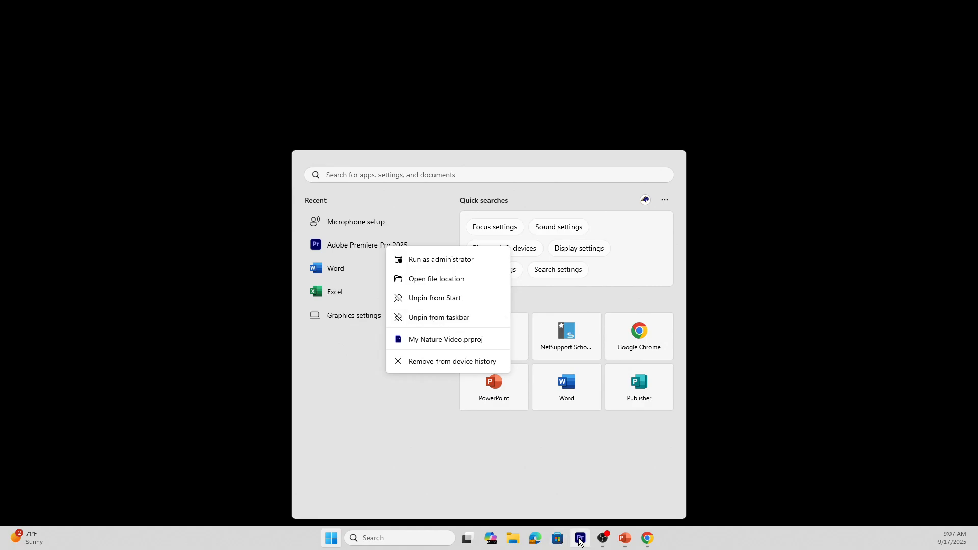
left_click(783, 410)
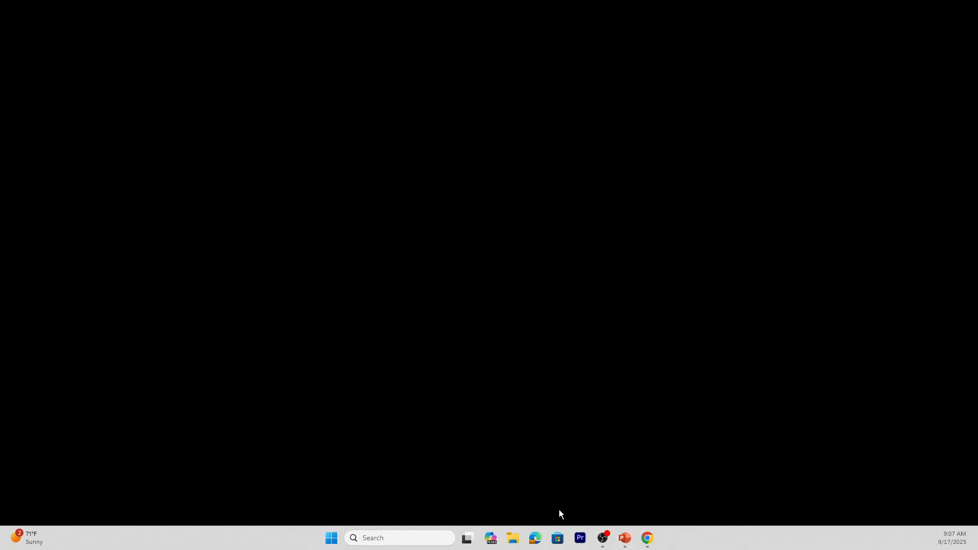
Step: Launch Adobe Premiere Pro 2025 and start a new project named "My Nature Video"
left_click(582, 540)
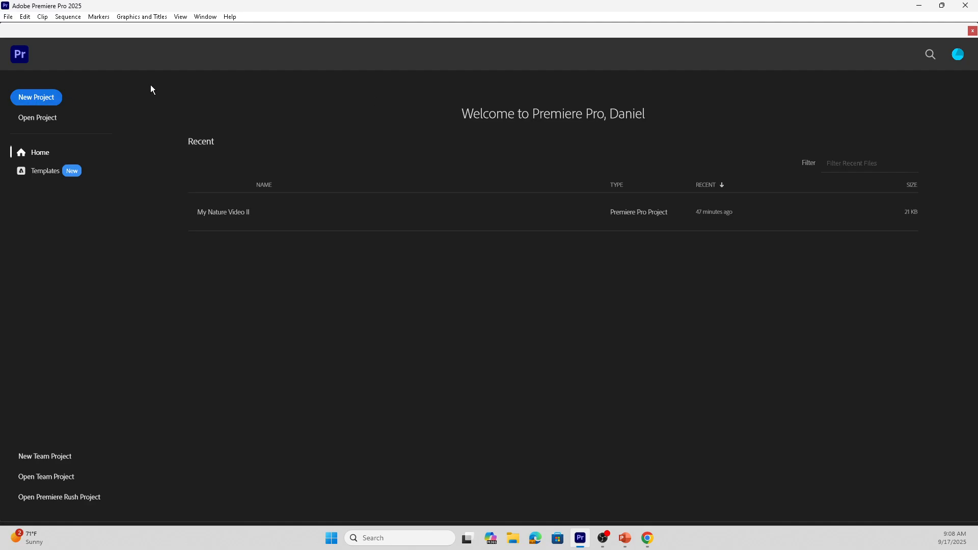
left_click(32, 98)
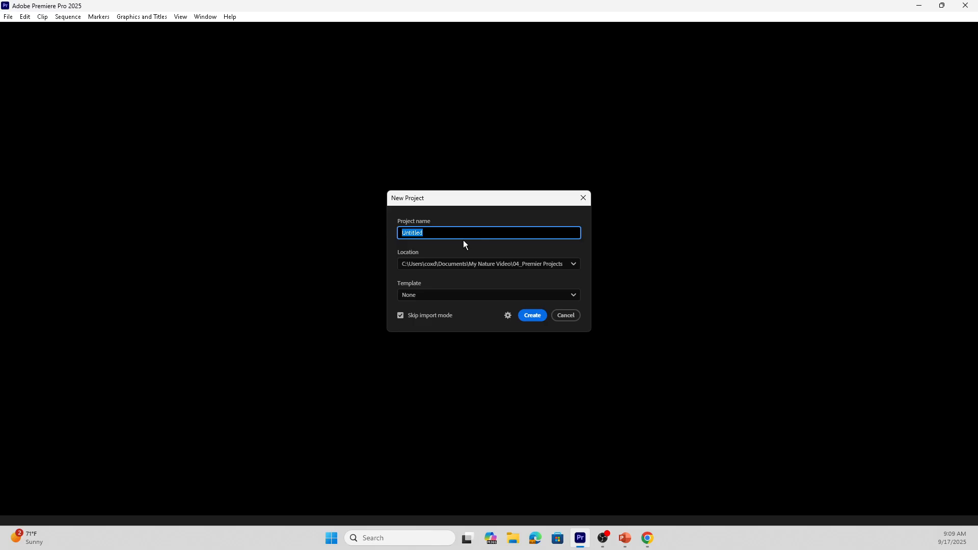
type("My Nature ")
type("Fo")
type("l")
key("BackSpace")
key("BackSpace")
key("BackSpace")
type("Video")
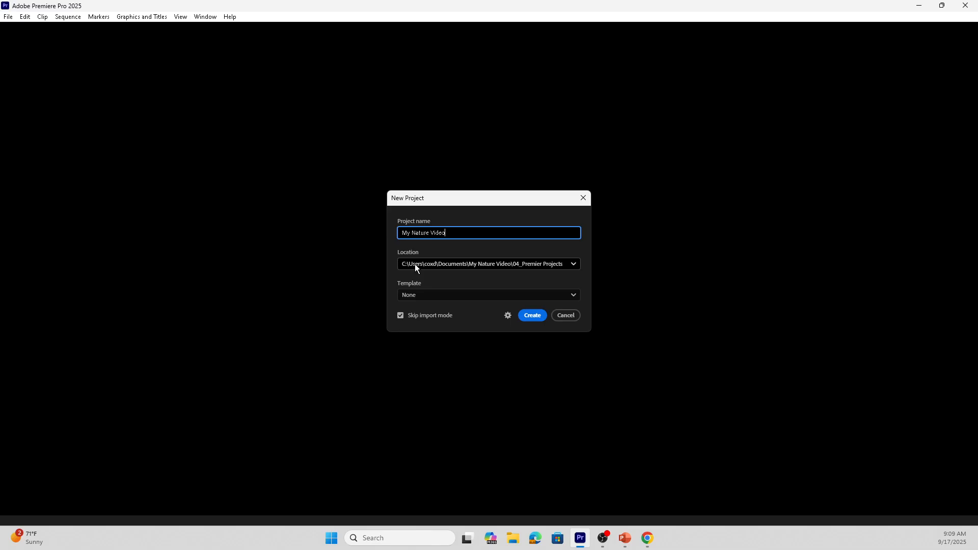
Step: Browse for the project location through Documents and My Nature Video to 04_Premier Projects, and cancel the choice to keep the current location
left_click(574, 264)
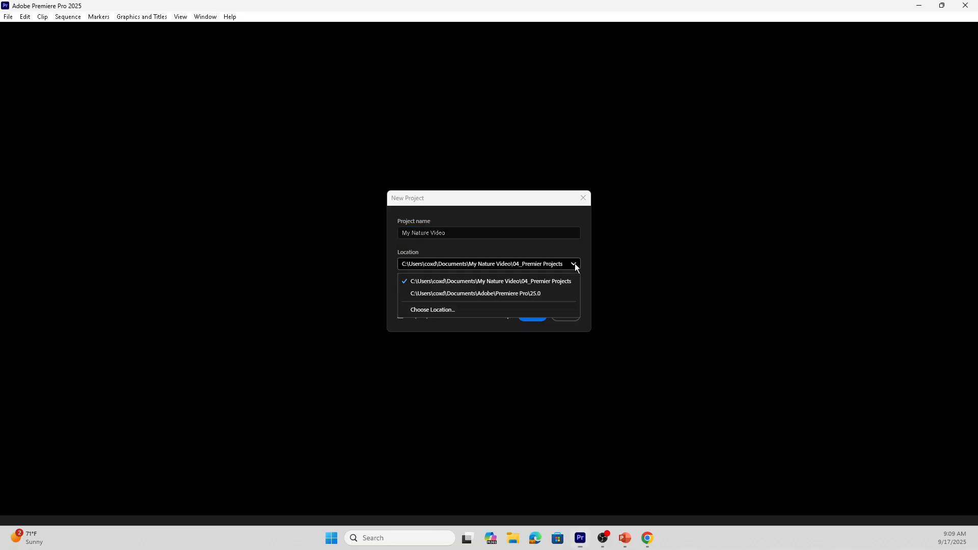
left_click(433, 310)
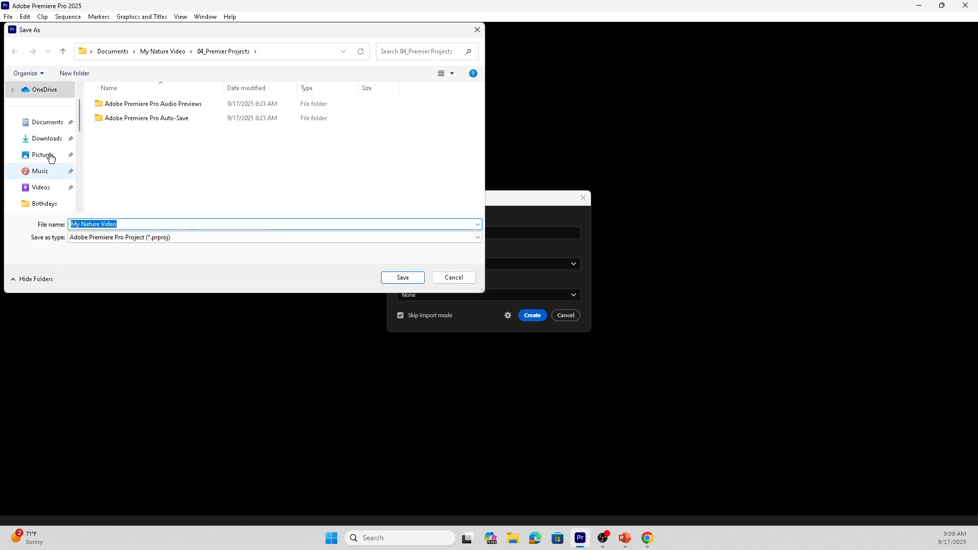
left_click(46, 127)
double_click(151, 133)
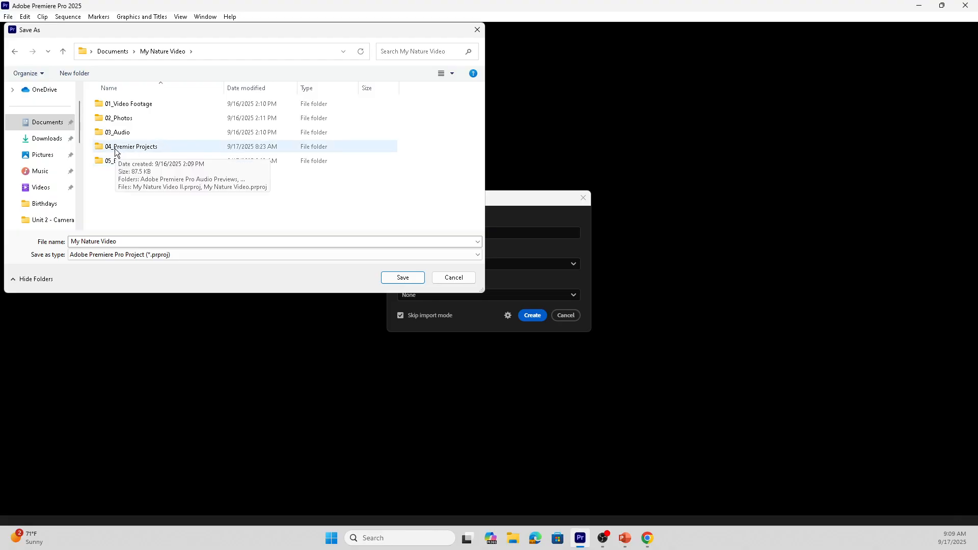
double_click(117, 149)
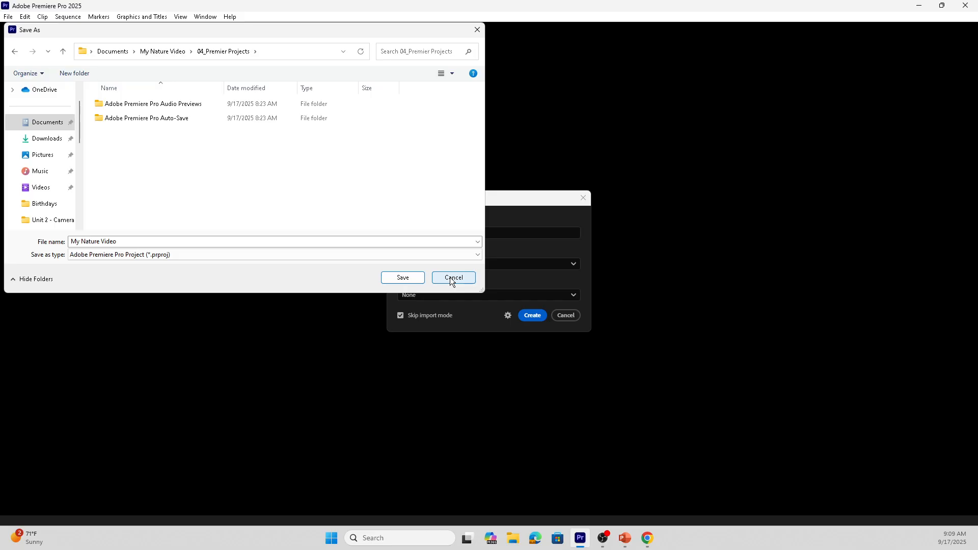
left_click(63, 51)
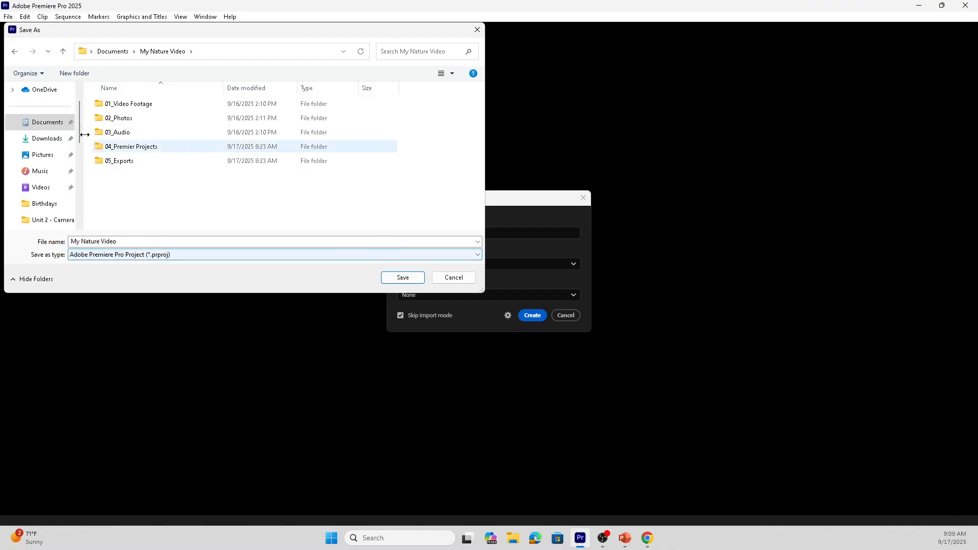
left_click(45, 123)
double_click(133, 132)
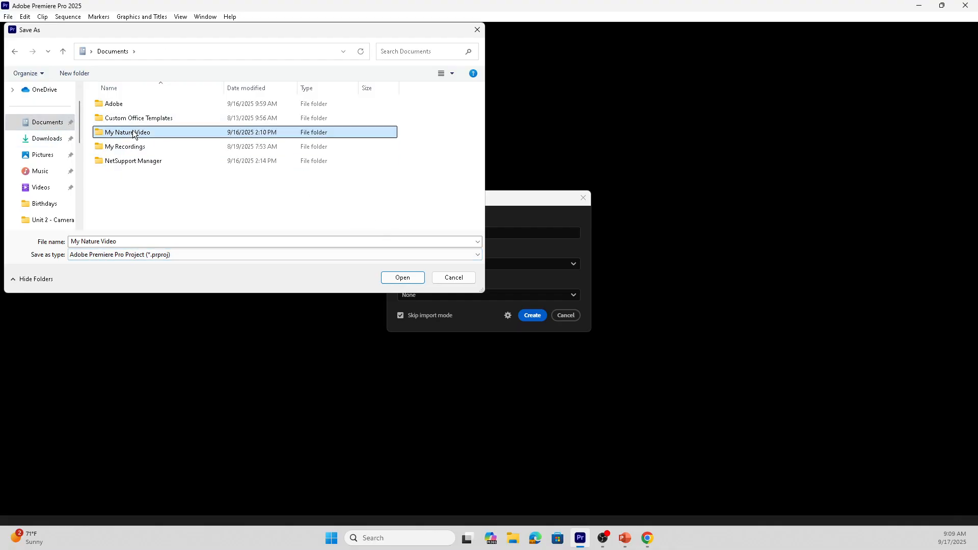
left_click(448, 283)
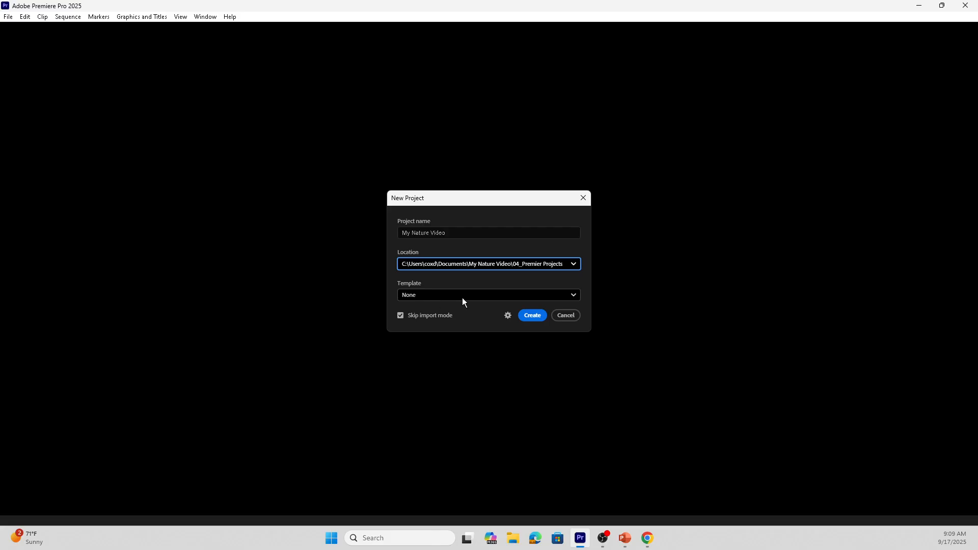
left_click(494, 264)
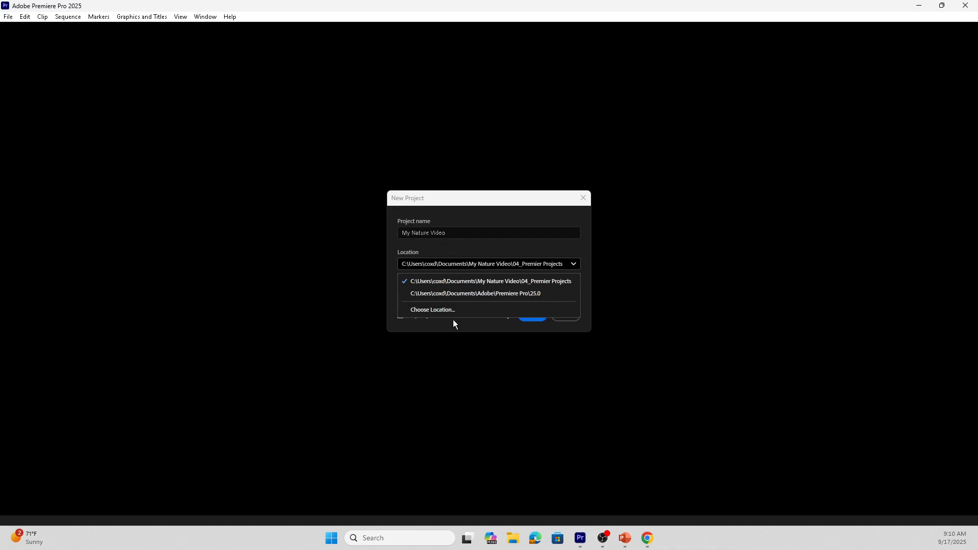
left_click(475, 326)
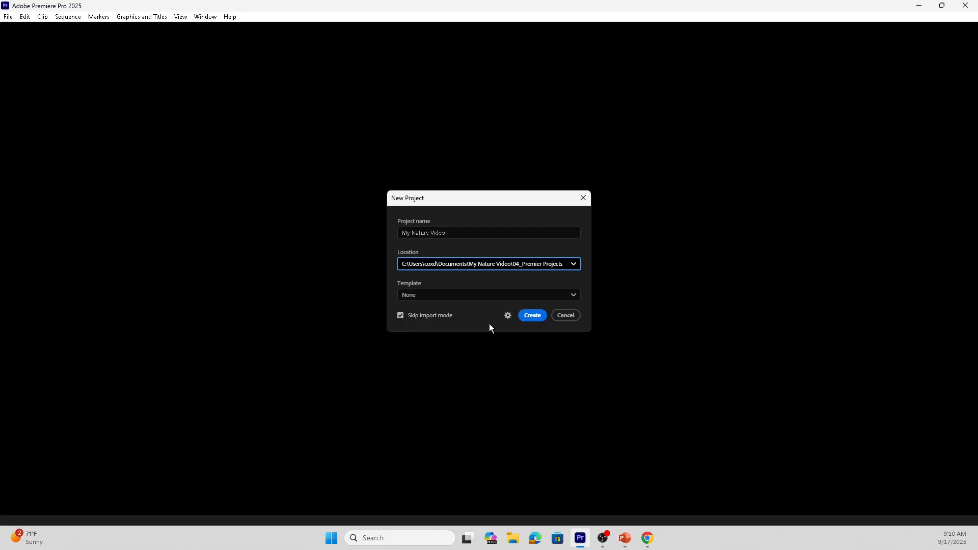
Step: Create the project with Skip import mode turned off, replacing the existing project file, and skip importing the sample media
left_click(401, 315)
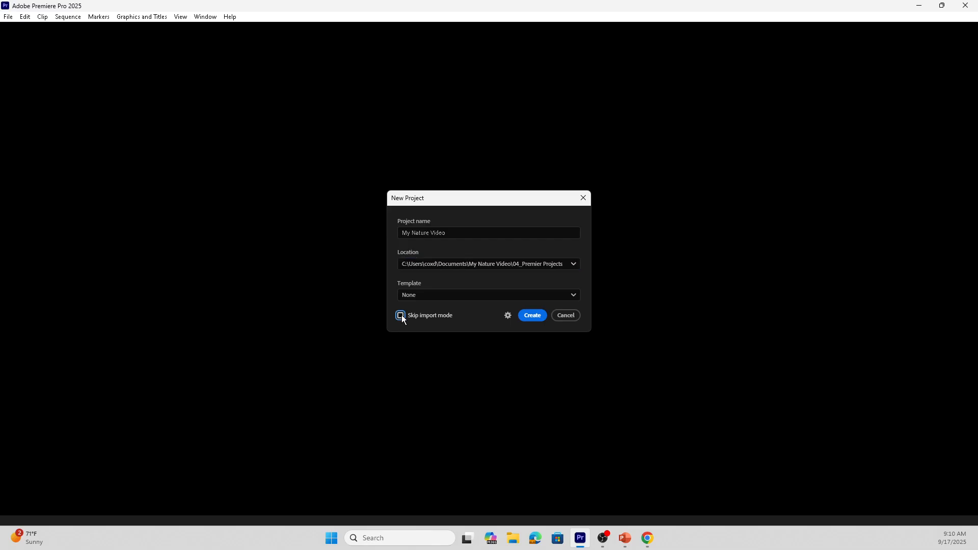
left_click(538, 319)
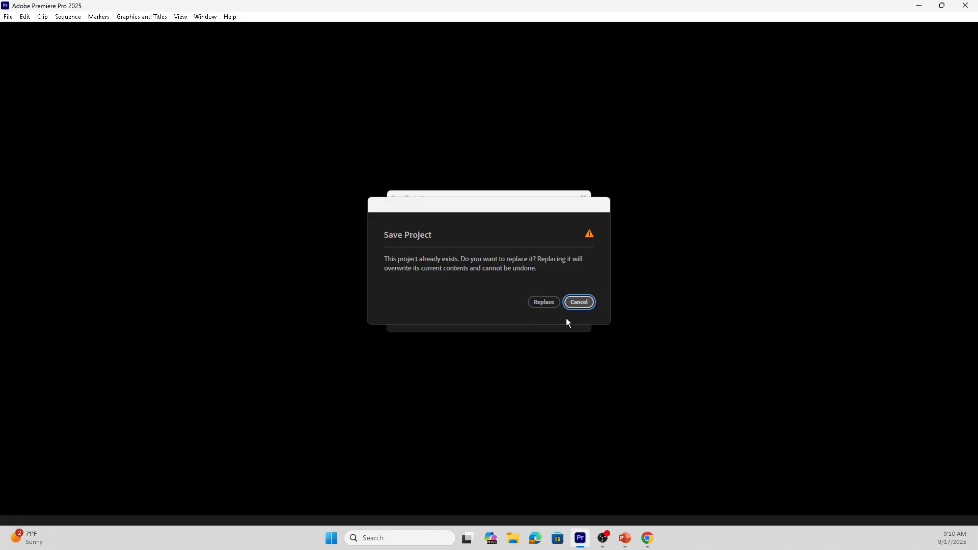
left_click(536, 303)
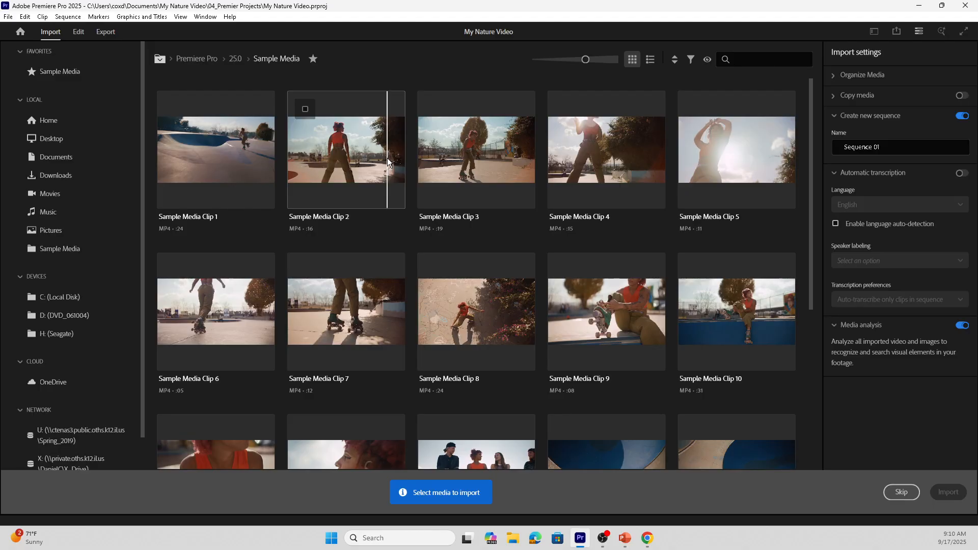
left_click(900, 492)
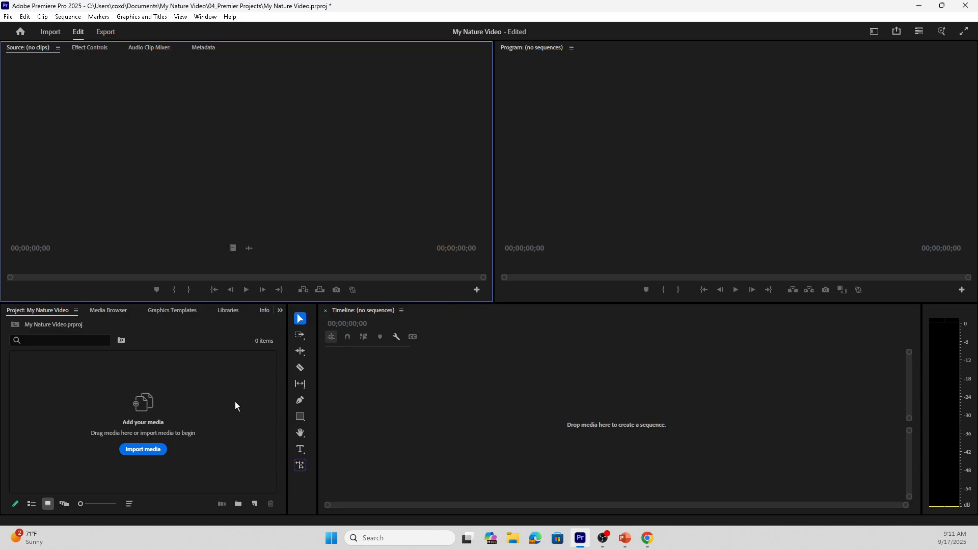
Step: Import Valley in Nature Video.mp4, Waterfall Video.MOV and Woman on Mountain Video.mov from My Nature Video's 01_Video Footage folder into the project
double_click(221, 396)
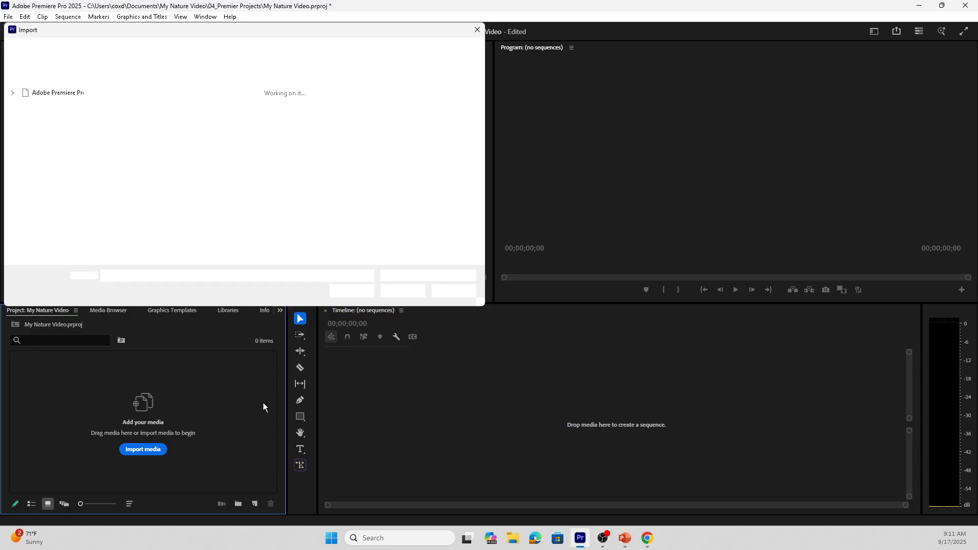
scroll(49, 166, "up", 8)
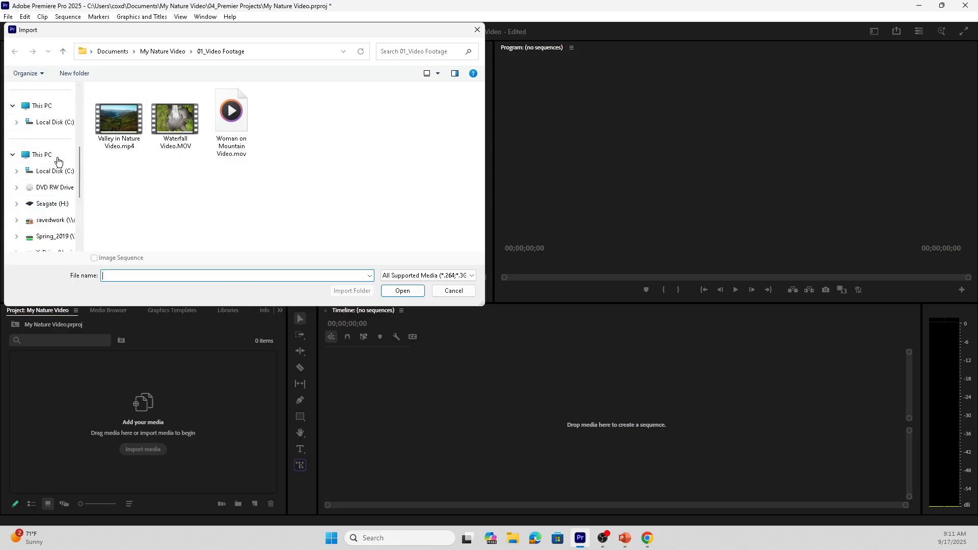
left_click(46, 164)
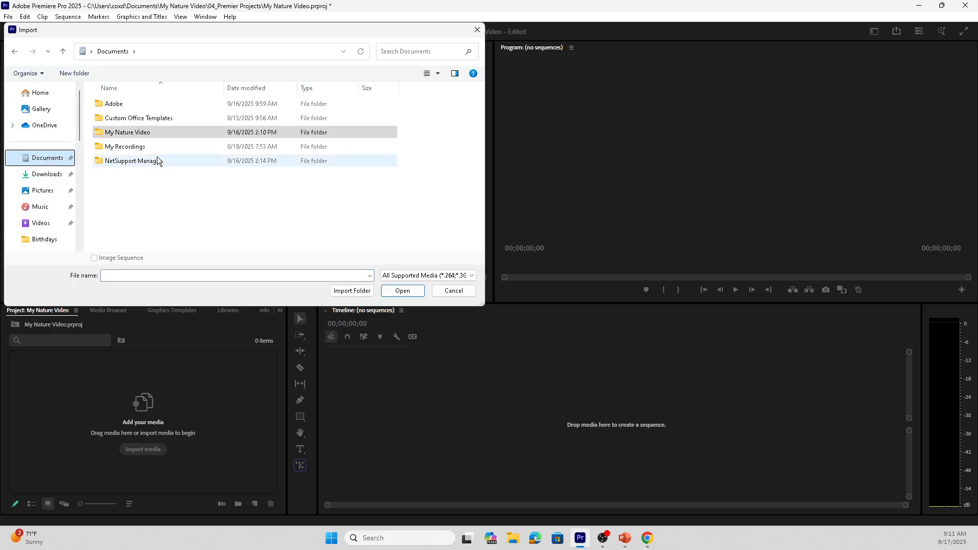
double_click(134, 130)
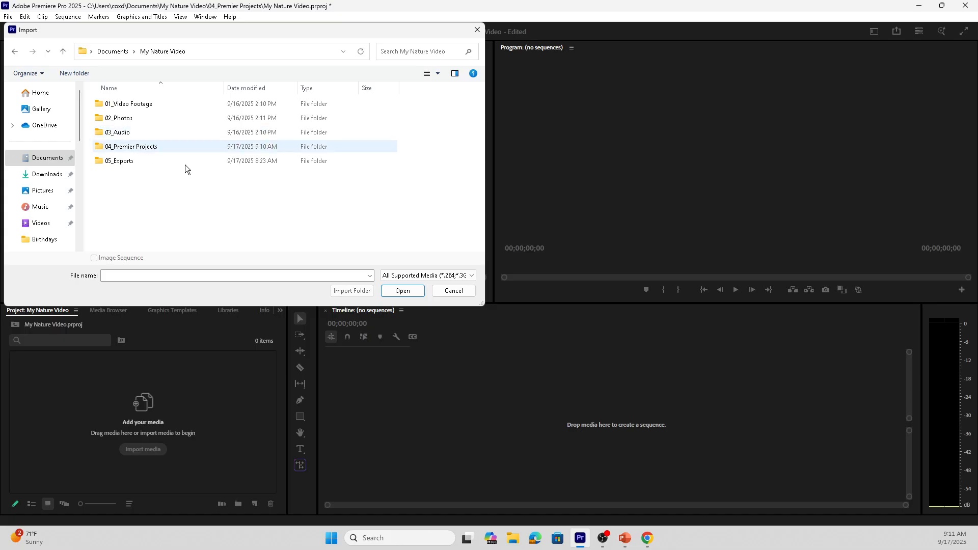
double_click(127, 105)
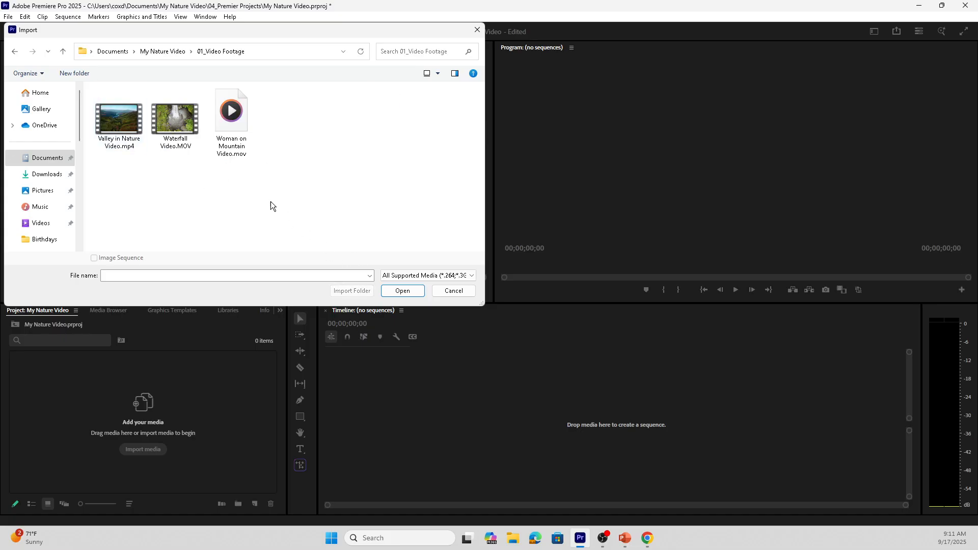
left_click_drag(284, 176, 108, 91)
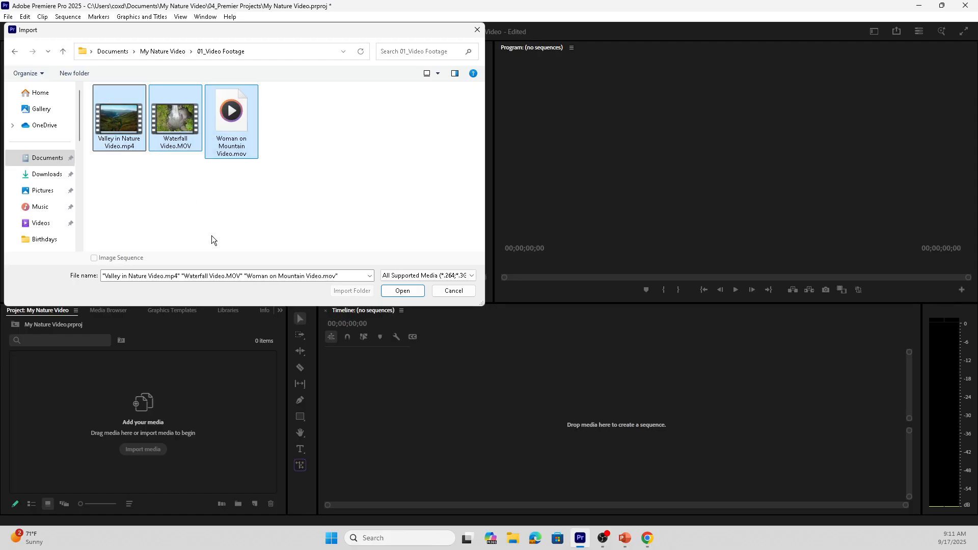
left_click(399, 291)
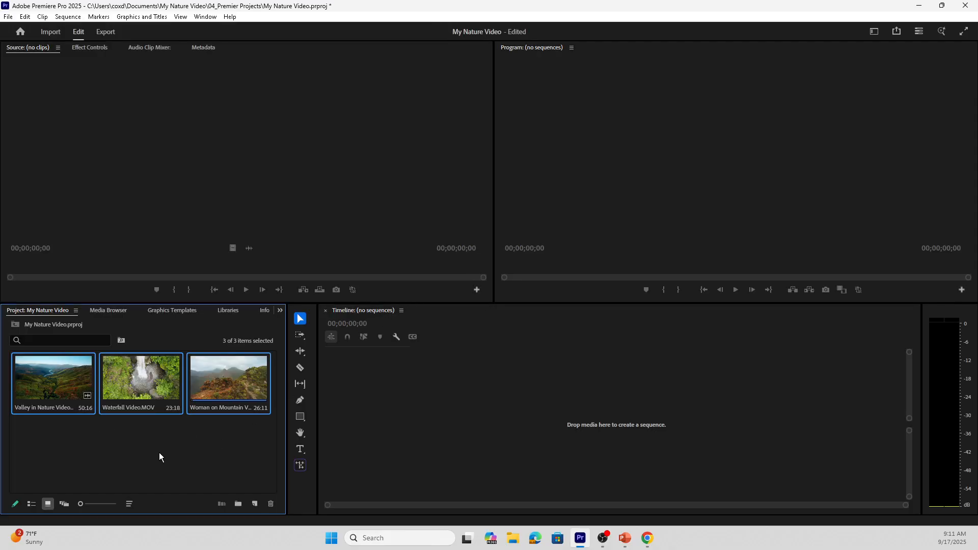
Step: Import Forrest Lake Picture.jpg from My Nature Video's 02_Photos folder into the project
double_click(234, 450)
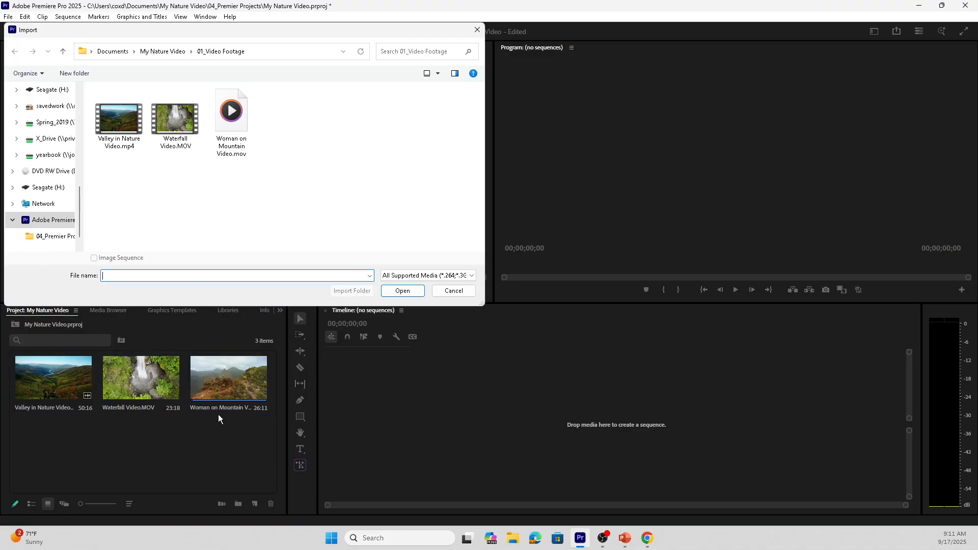
left_click(163, 51)
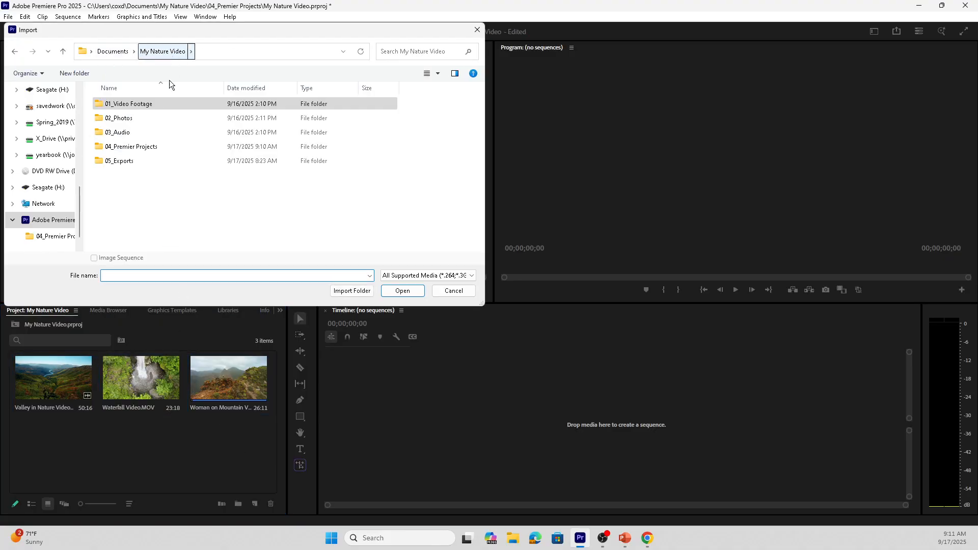
double_click(125, 118)
double_click(127, 113)
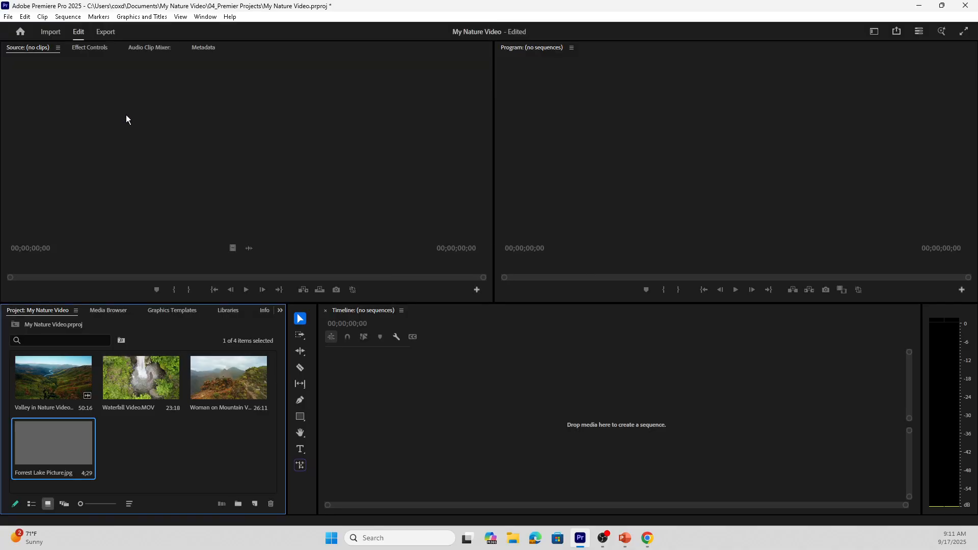
Step: Import the Peaceful Background audio file from My Nature Video's 03_Audio folder into the project
double_click(139, 461)
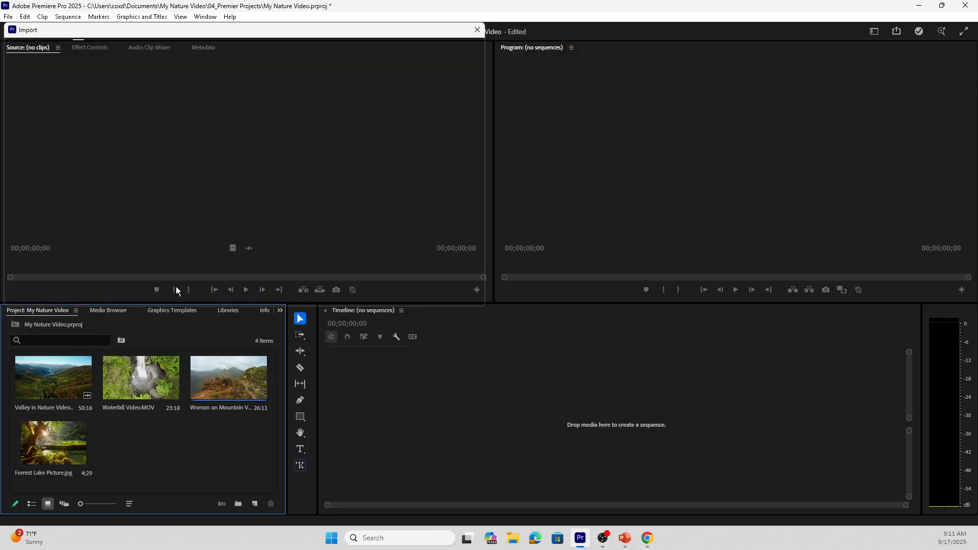
left_click(163, 51)
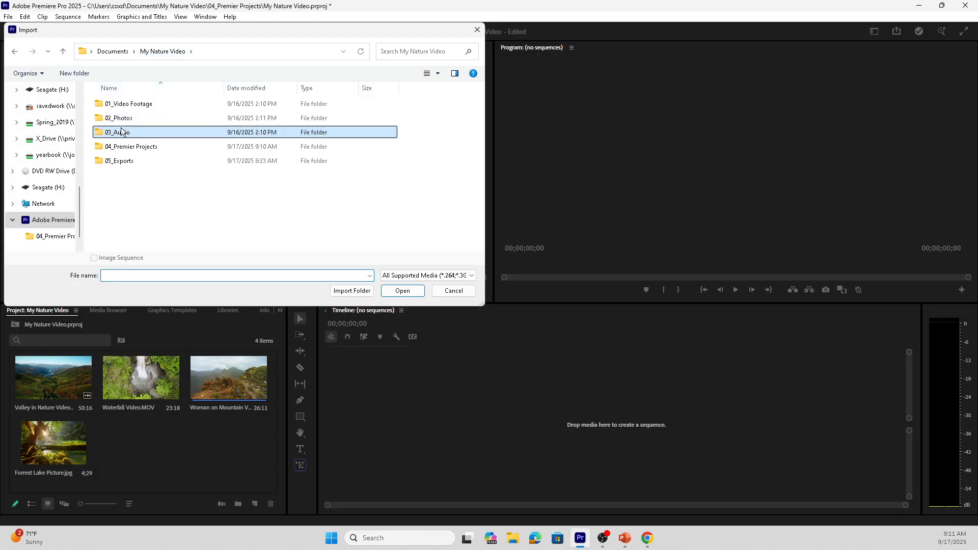
double_click(221, 136)
double_click(134, 103)
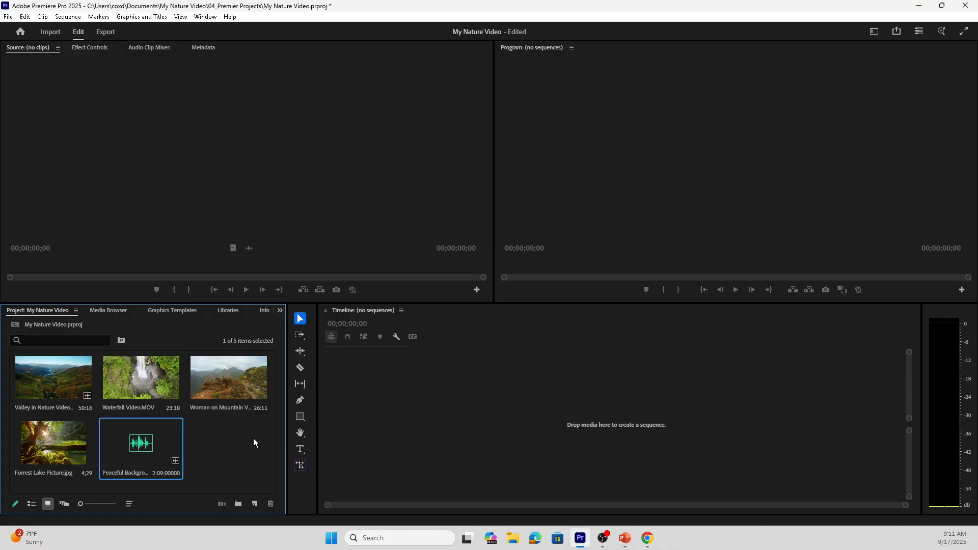
Step: Delete all the imported video, photo and audio items from the project
left_click_drag(259, 457, 31, 359)
key("Delete")
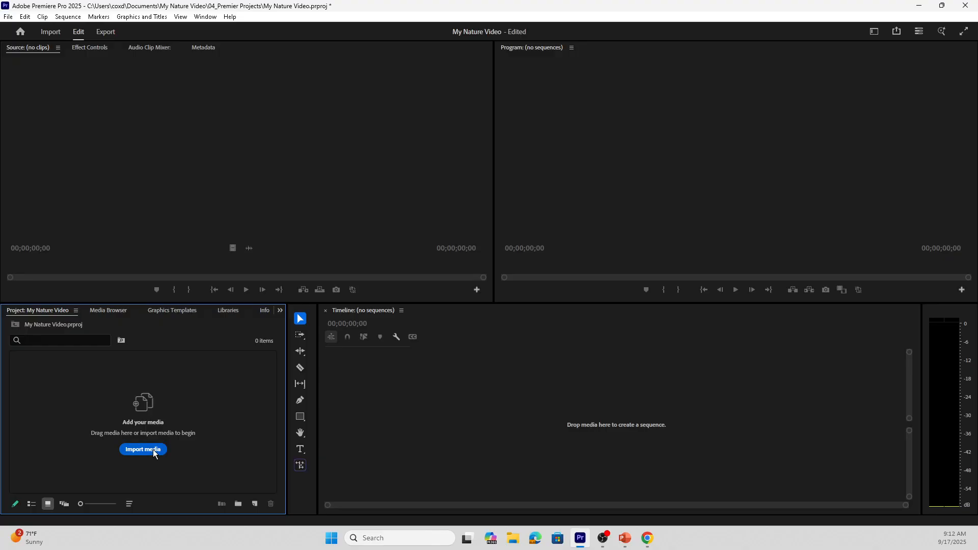
left_click(136, 451)
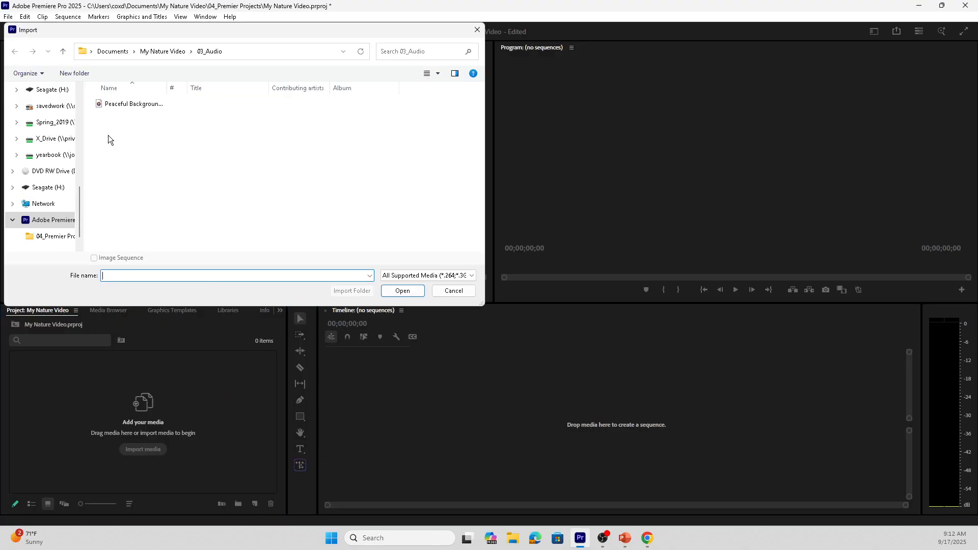
left_click(63, 51)
left_click_drag(91, 100, 114, 138)
left_click(402, 292)
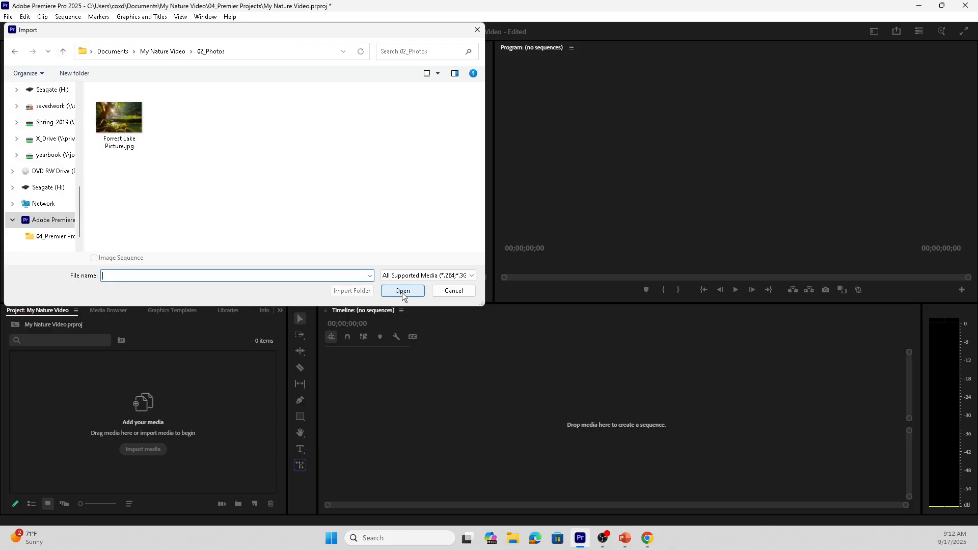
left_click(457, 292)
Step: Switch to File Explorer and bring the 01_Video Footage, 02_Photos and 03_Audio folders from Documents > My Nature Video into the Premiere Pro project as bins
left_click(512, 538)
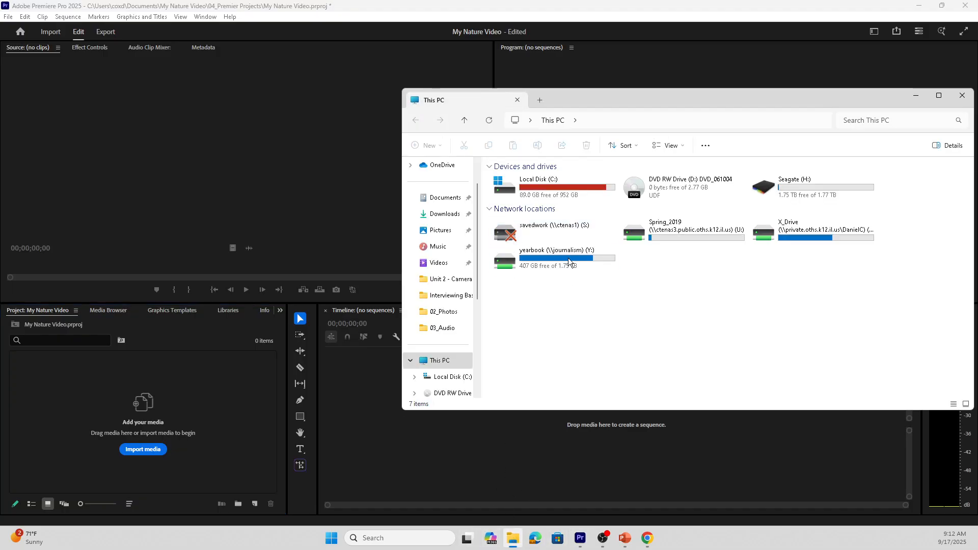
left_click(443, 198)
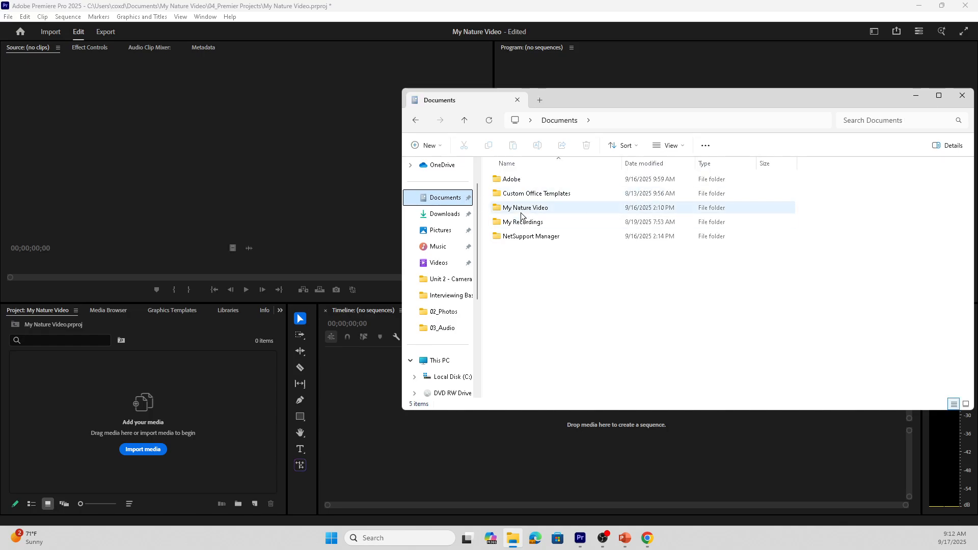
double_click(509, 208)
left_click_drag(489, 174, 514, 215)
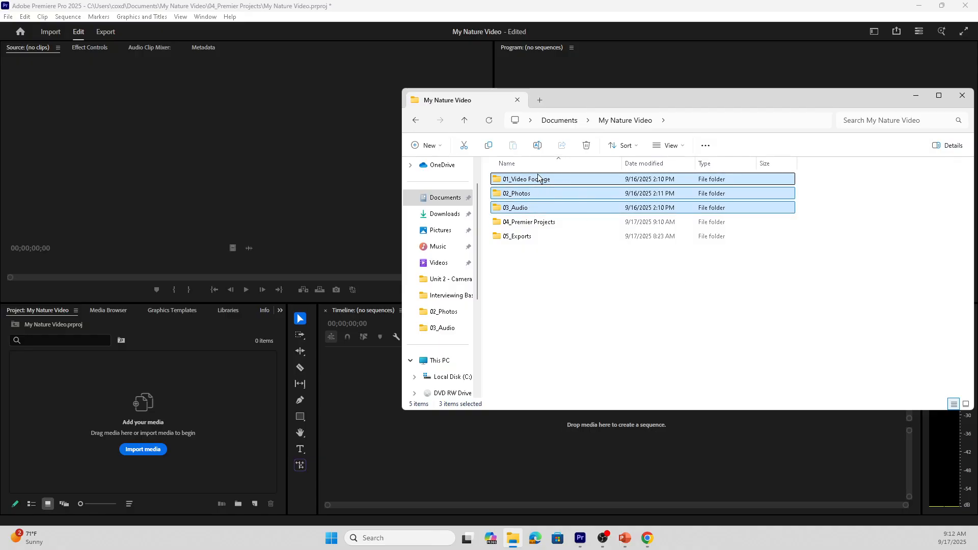
left_click_drag(555, 181, 139, 381)
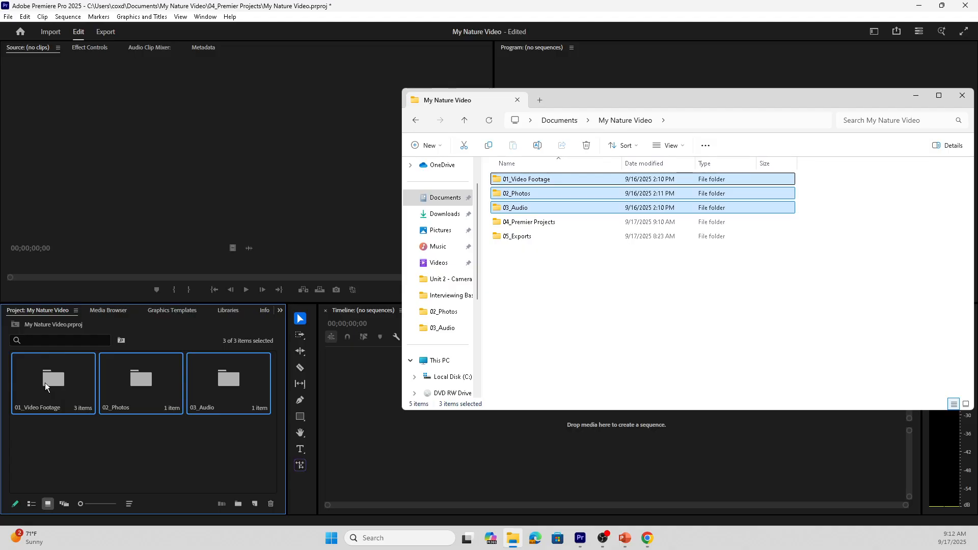
left_click(962, 95)
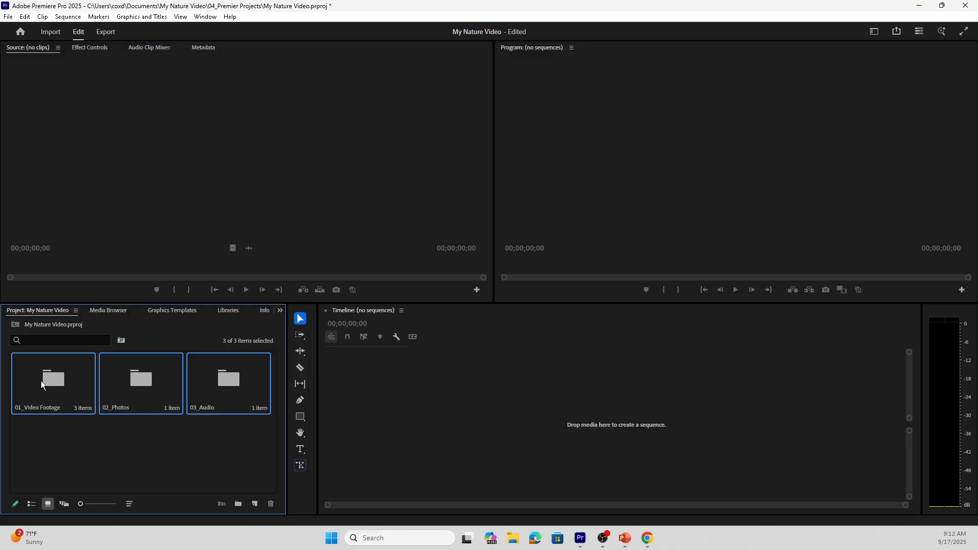
Step: Examine the contents of the 01_Video Footage, 02_Photos and 03_Audio bins, returning to the project's top level after each
double_click(75, 382)
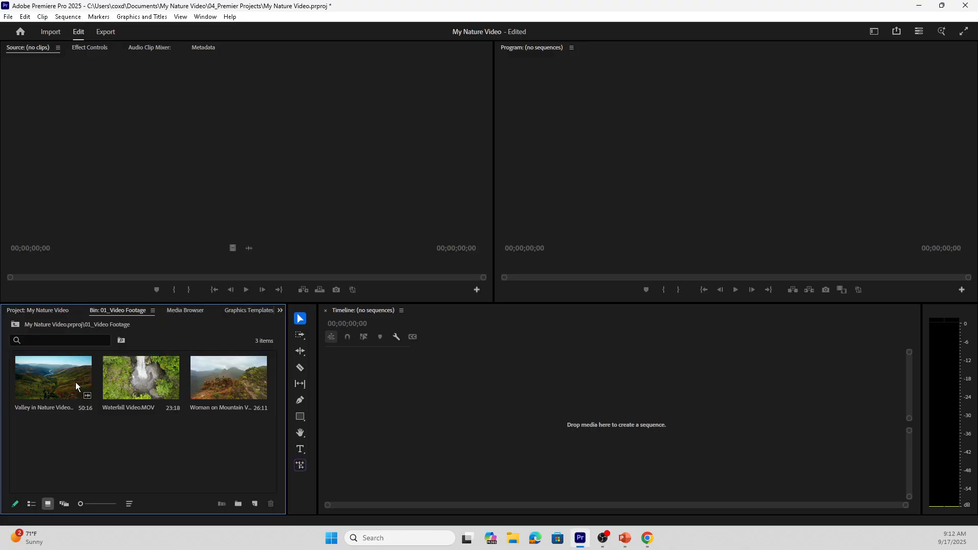
left_click(53, 312)
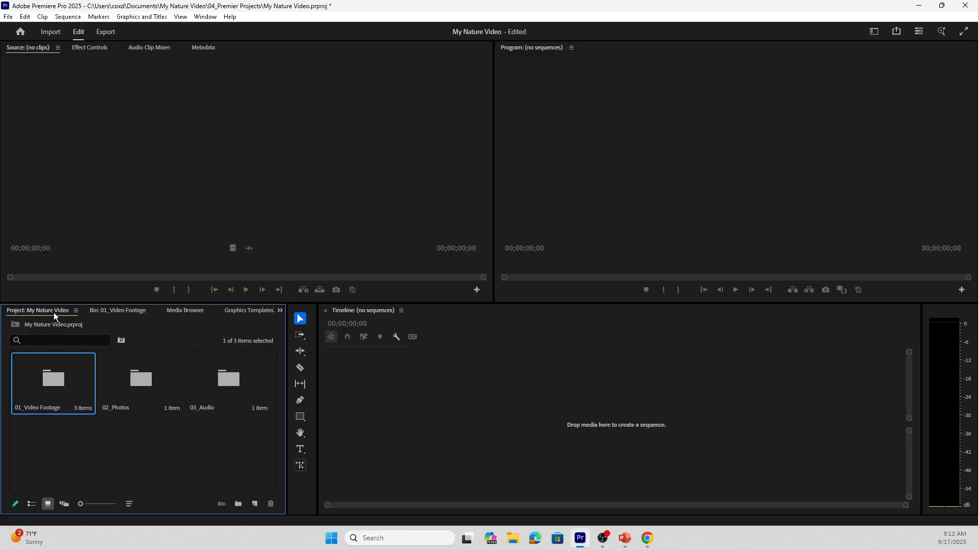
double_click(129, 387)
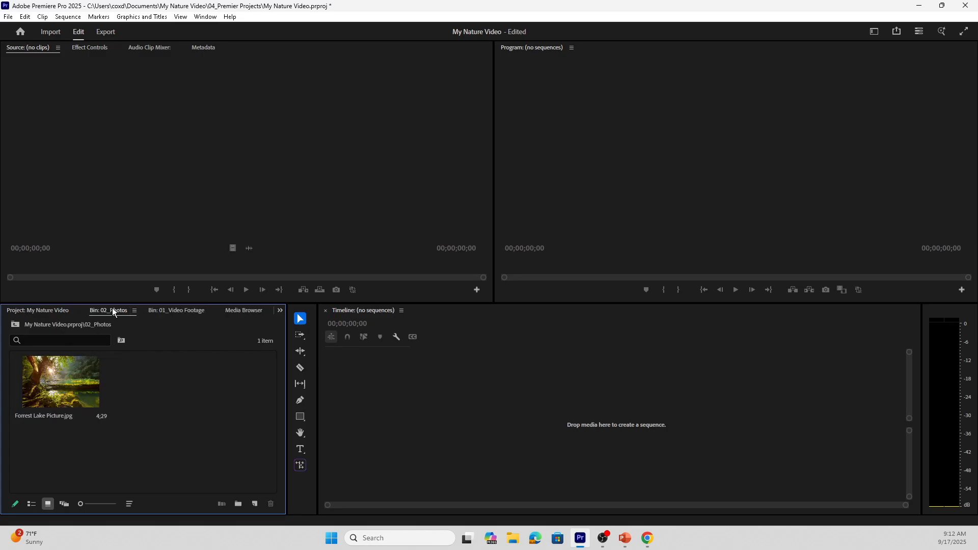
left_click(52, 312)
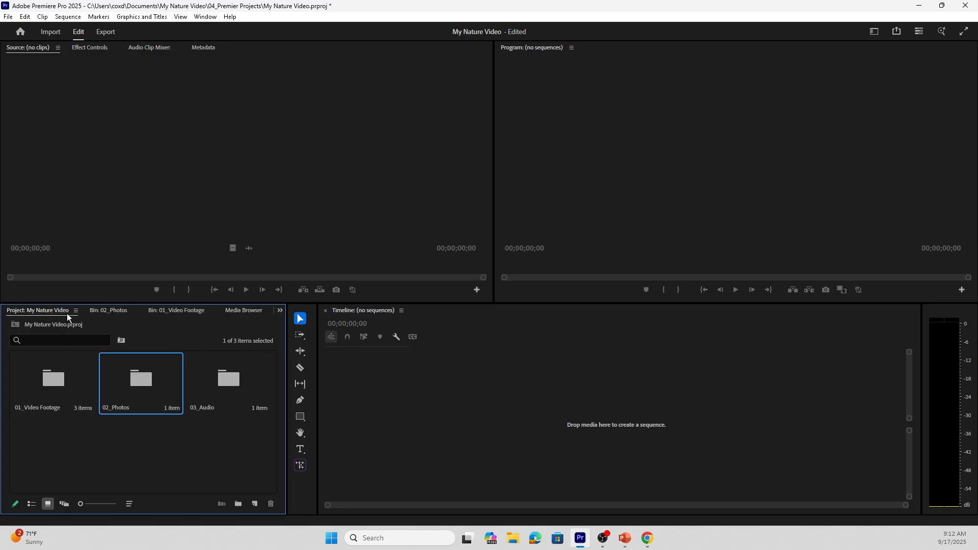
double_click(203, 381)
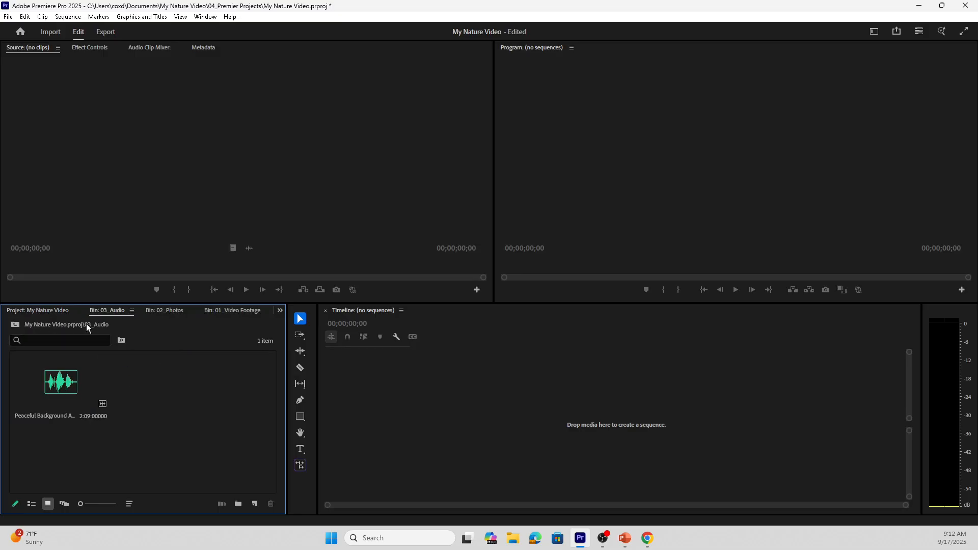
left_click(54, 311)
Step: Delete the 01_Video Footage, 02_Photos and 03_Audio bins from the project
left_click_drag(234, 442, 50, 376)
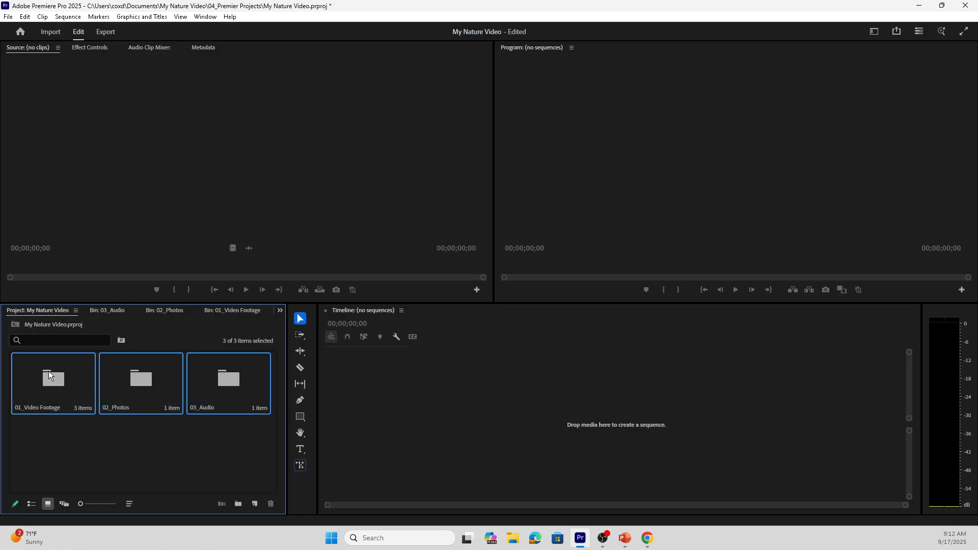
key("Delete")
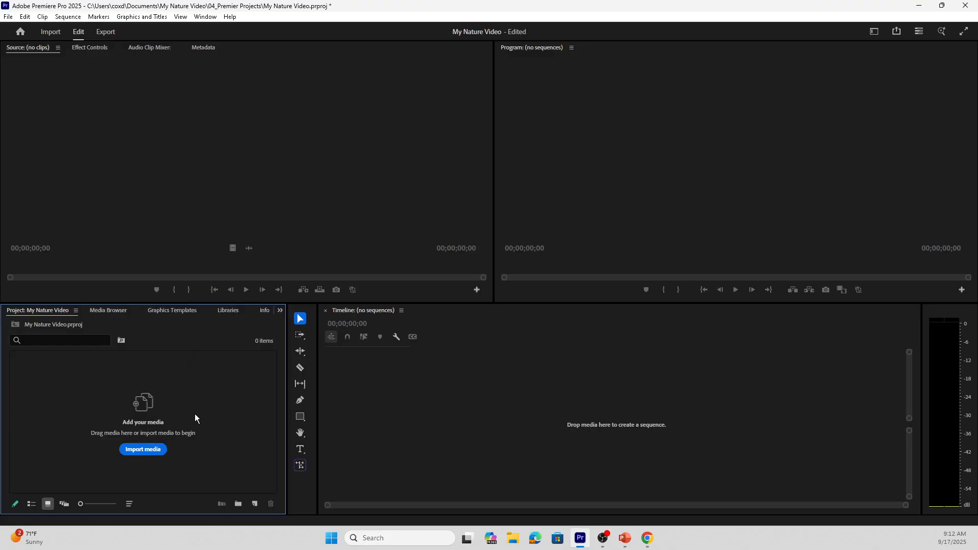
Step: Import the Peaceful Background audio from 03_Audio and the valley, waterfall and woman-on-mountain videos from 01_Video Footage as loose project items
key("ctrl+i")
double_click(114, 107)
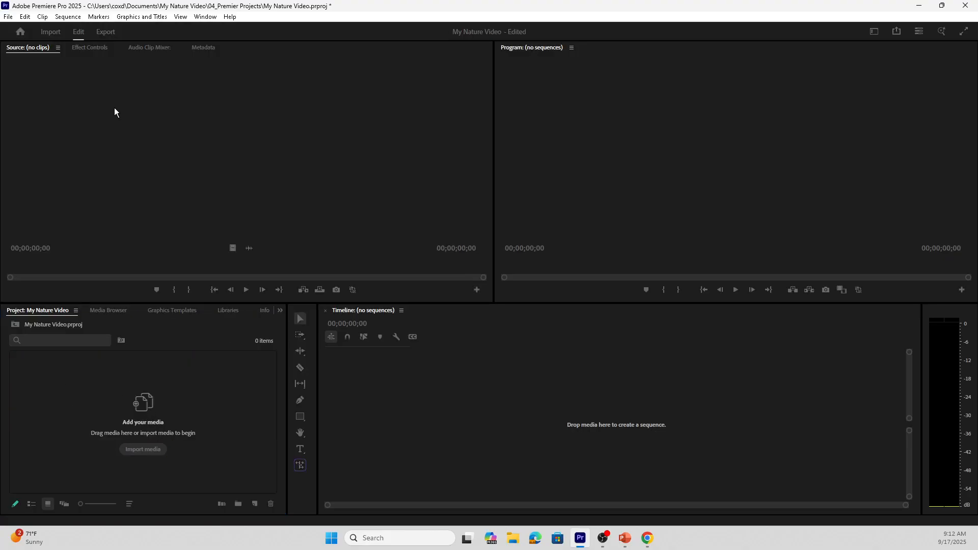
double_click(198, 417)
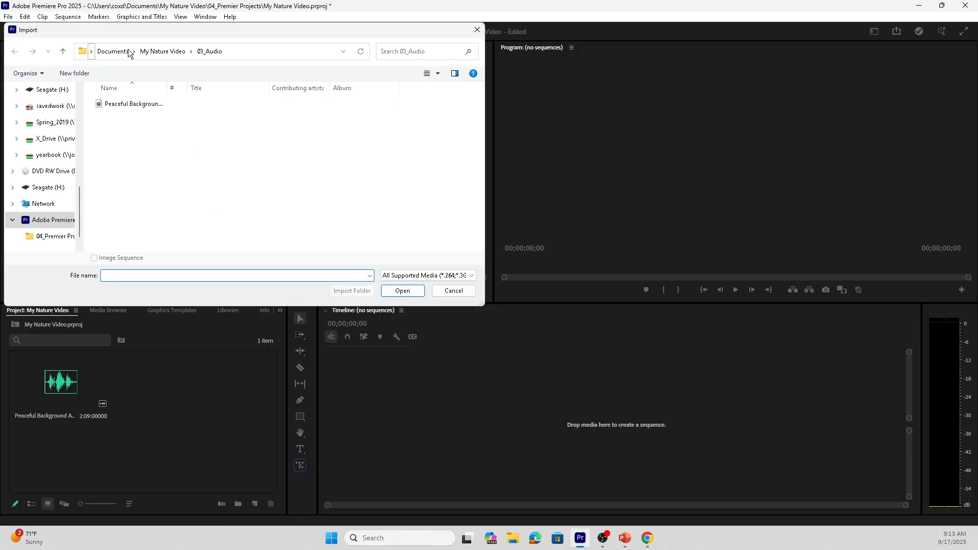
left_click(163, 51)
double_click(134, 103)
left_click_drag(260, 178, 133, 109)
left_click(402, 290)
Step: Import Forrest Lake Picture.jpg from the 02_Photos folder alongside the other media and save the project
double_click(163, 463)
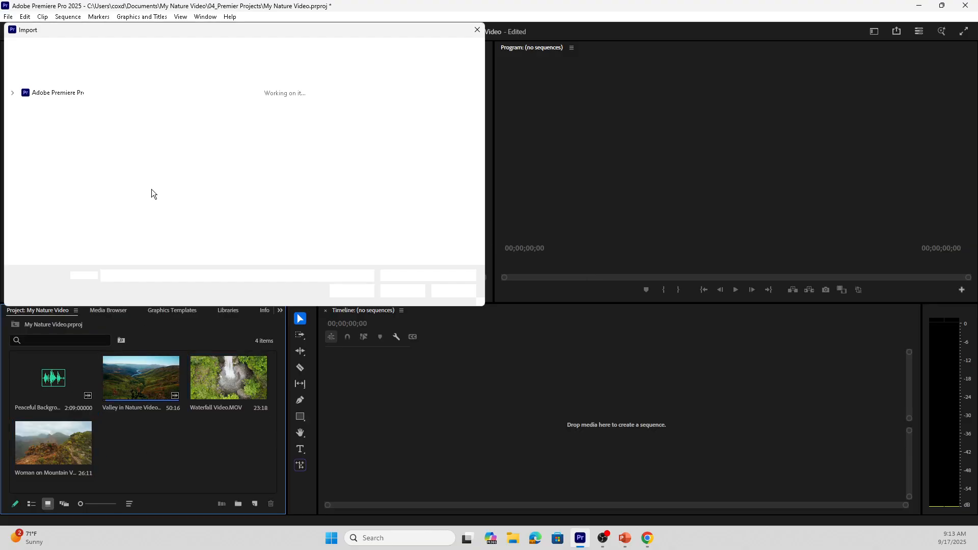
left_click(162, 51)
left_click(118, 122)
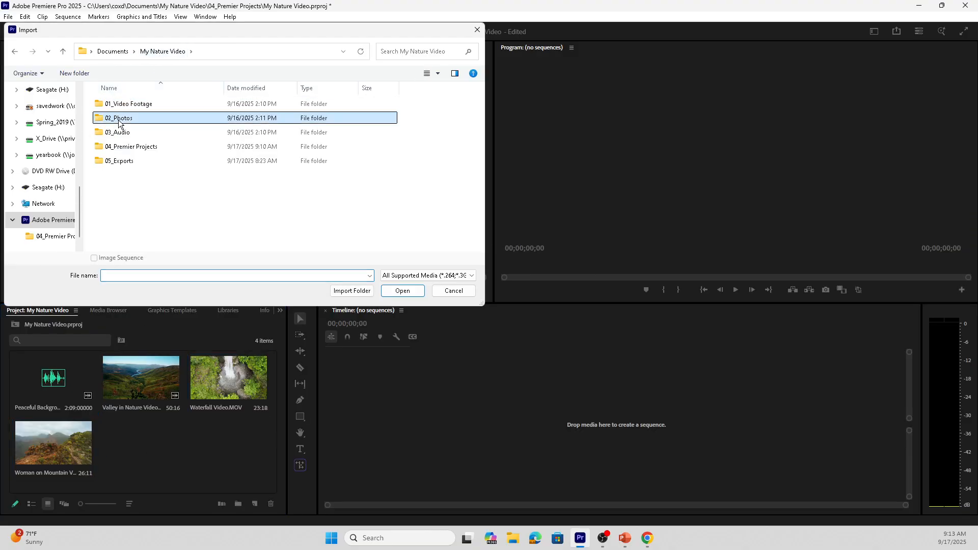
double_click(118, 122)
double_click(130, 125)
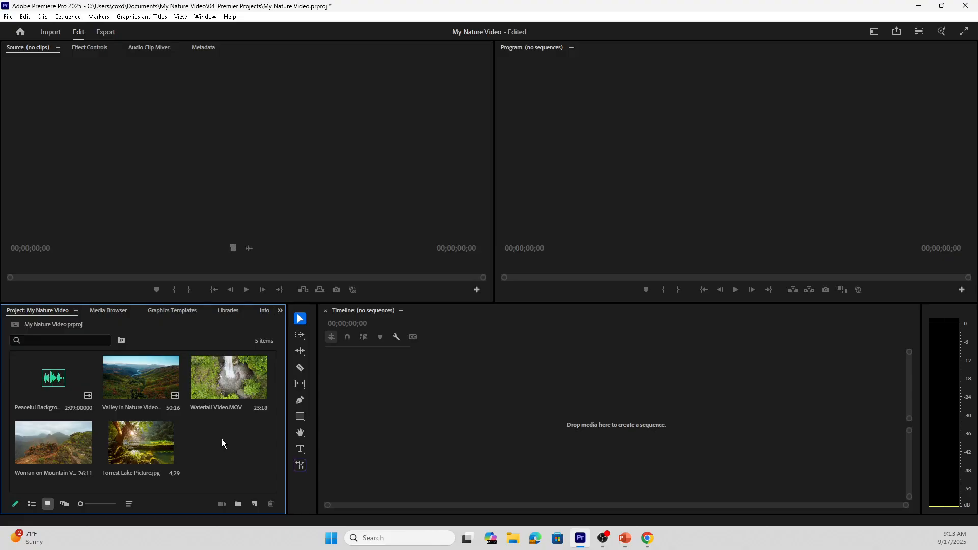
key("ctrl+s")
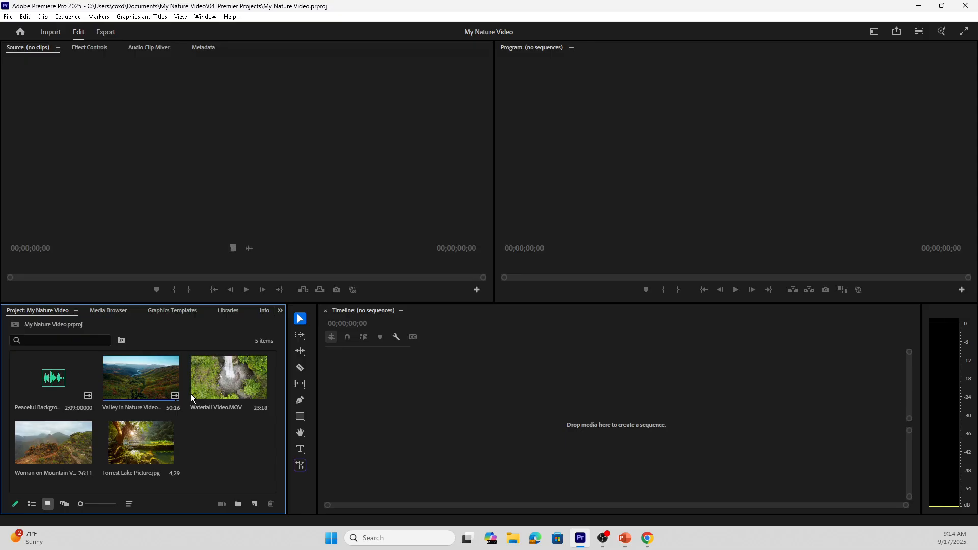
Step: Open Waterfall Video.MOV as the source clip, play part of it, and return its playhead to the start
left_click(230, 387)
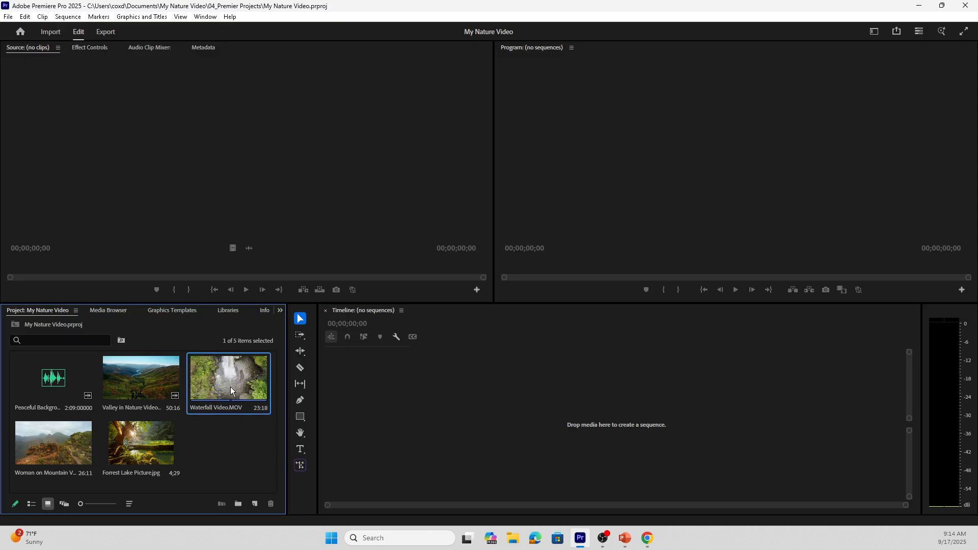
double_click(230, 387)
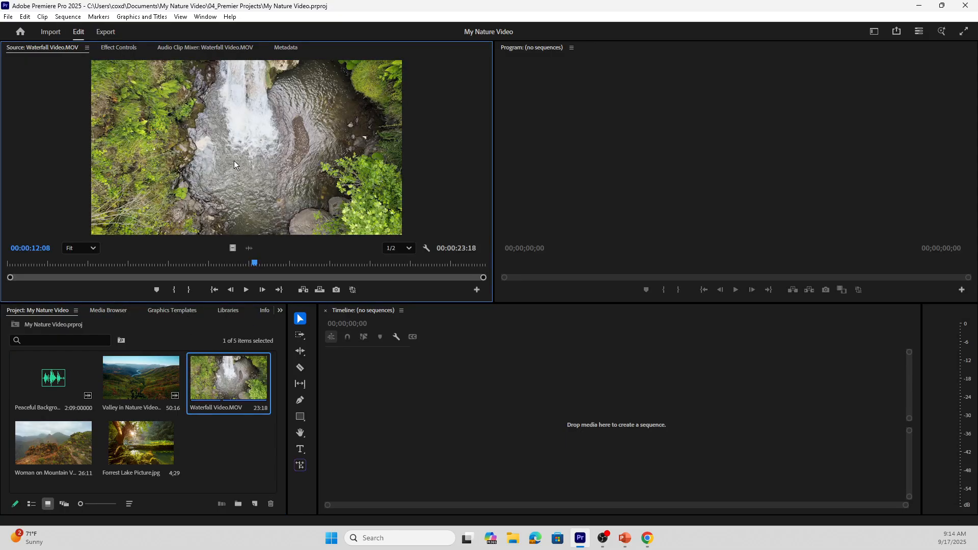
left_click(246, 289)
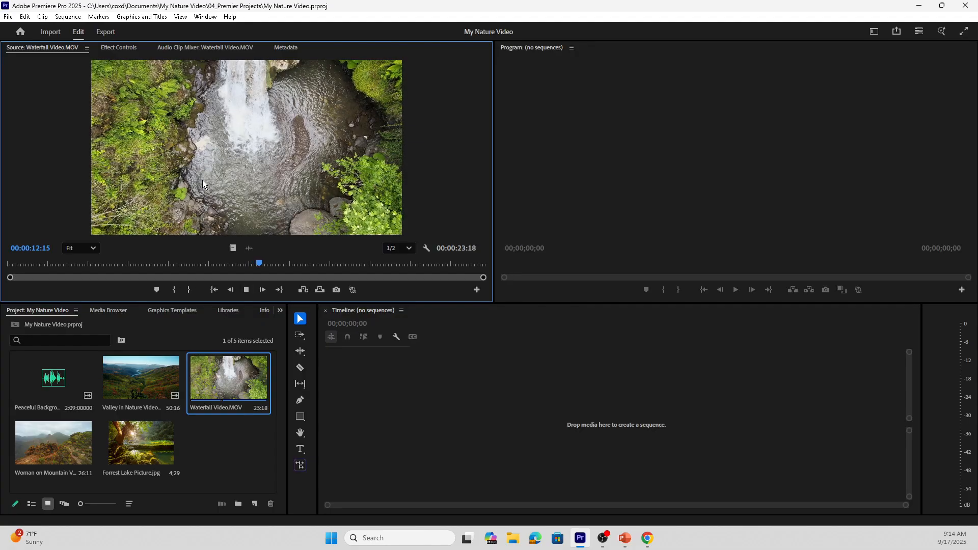
left_click_drag(284, 263, 7, 264)
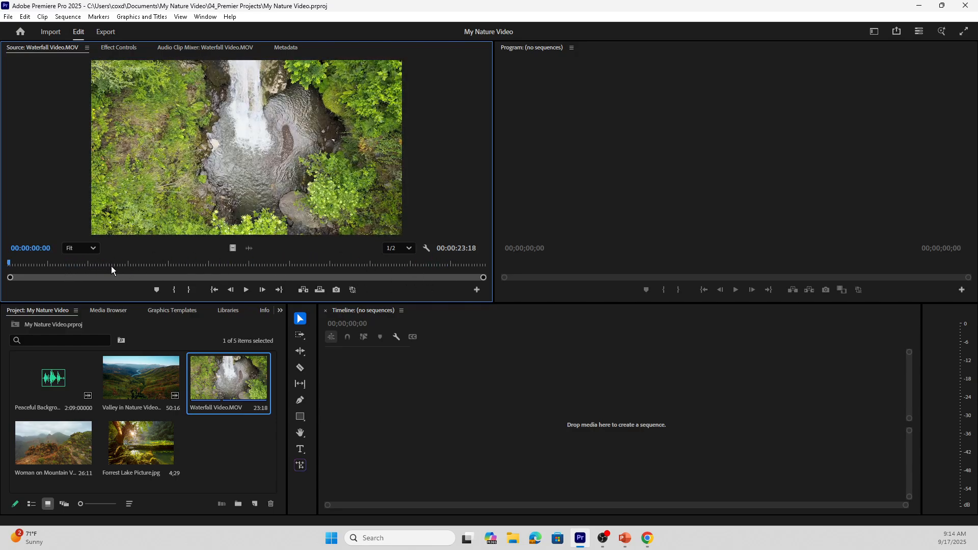
Step: Play the waterfall clip briefly from the start, stop it, and jump the playhead to its first and last frames
left_click(240, 290)
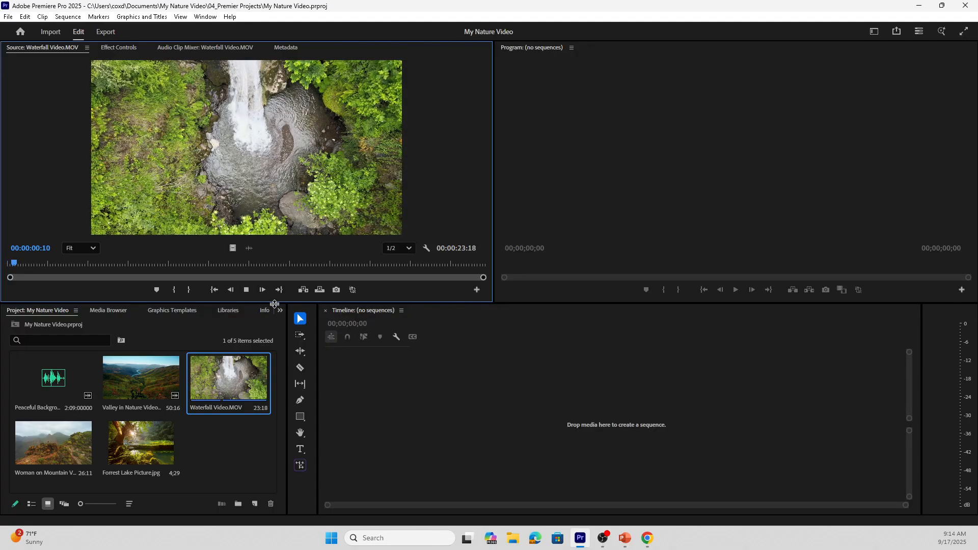
left_click(246, 290)
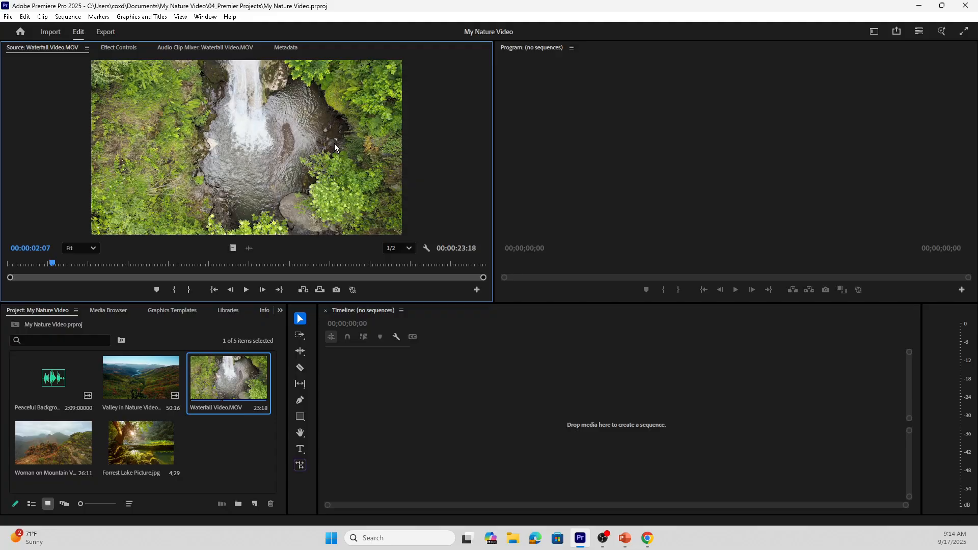
key("Home")
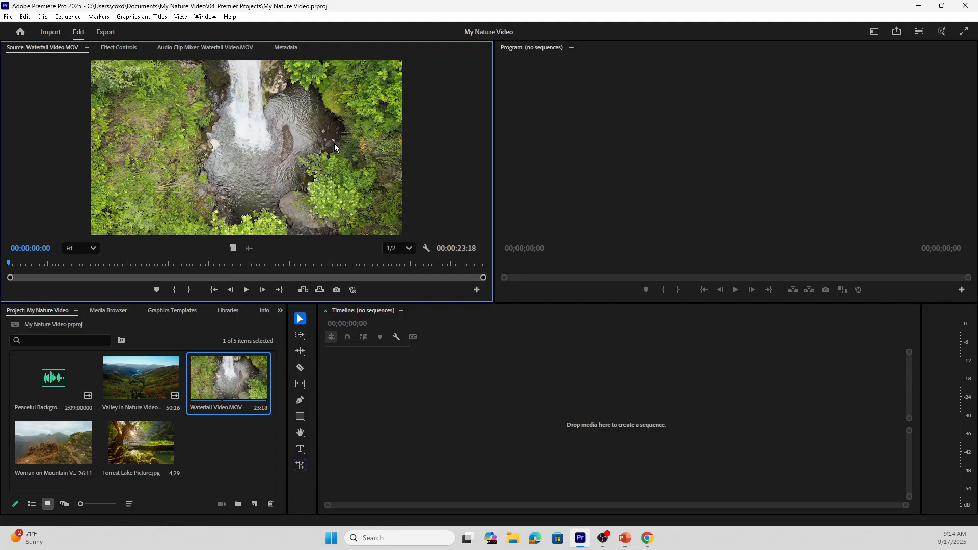
key("End")
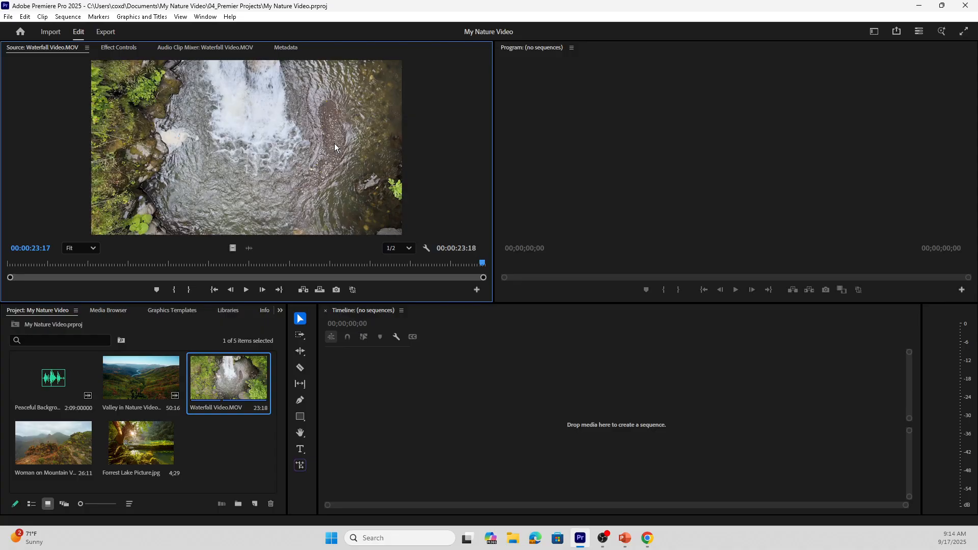
Step: Step the waterfall source clip back nine frames from its end, and forward again six frames, one frame at a time
key("Left")
key("Left")
key("Left")
key("Left")
key("Left")
key("Left")
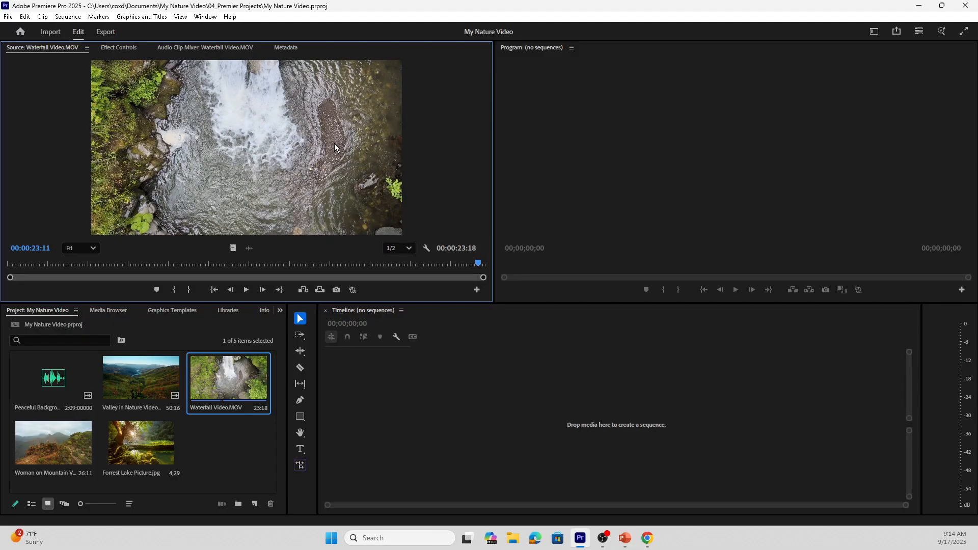
key("Left")
key("Left")
key("Left")
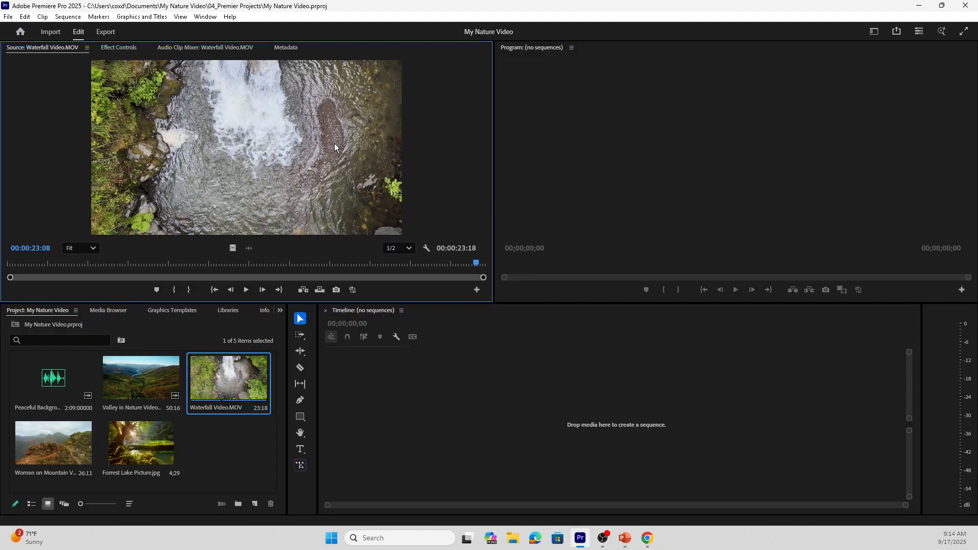
key("Right")
key("Right")
key("Right")
key("Right")
key("Right")
key("Right")
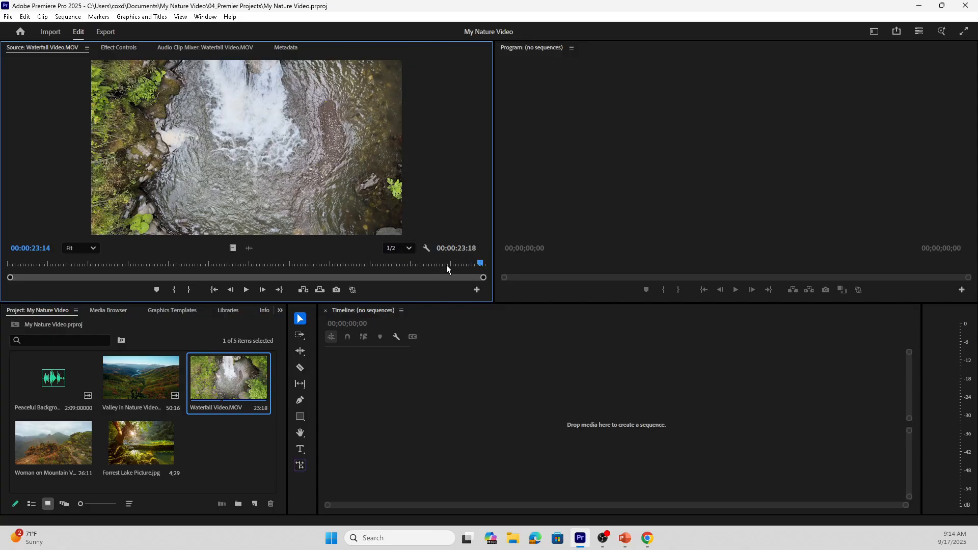
Step: Mark an In point at 00:00:06:00 and an Out point at 00:00:15:18 on the waterfall source clip
left_click_drag(478, 261, 126, 268)
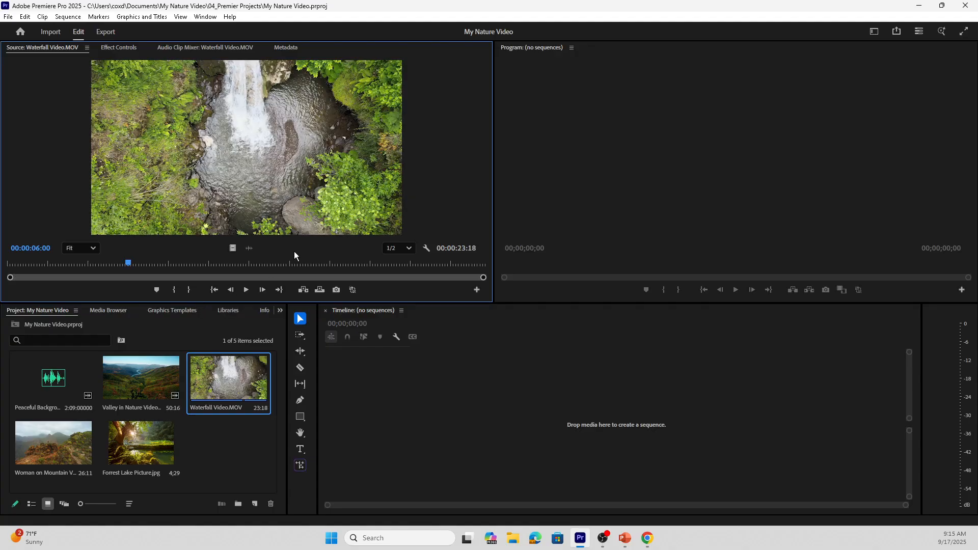
left_click(173, 289)
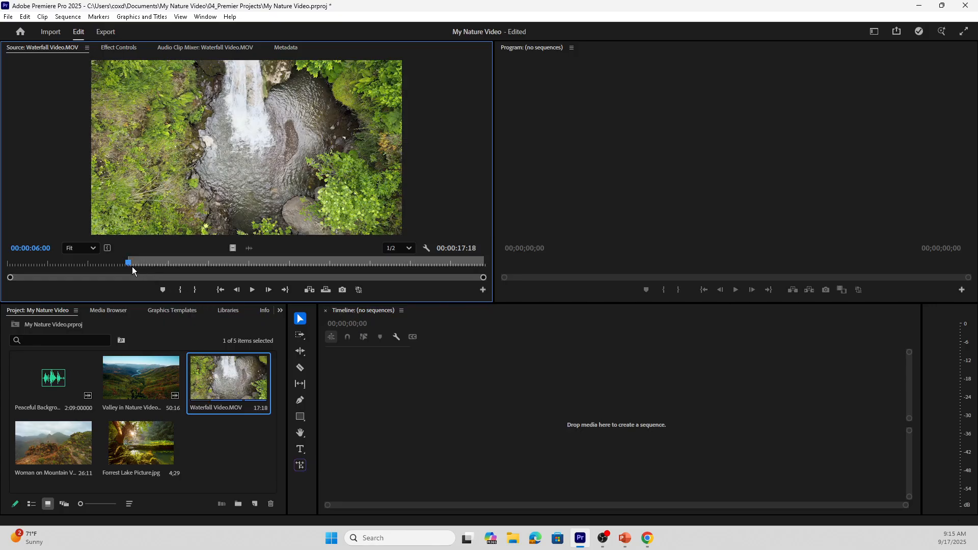
key("ctrl+z")
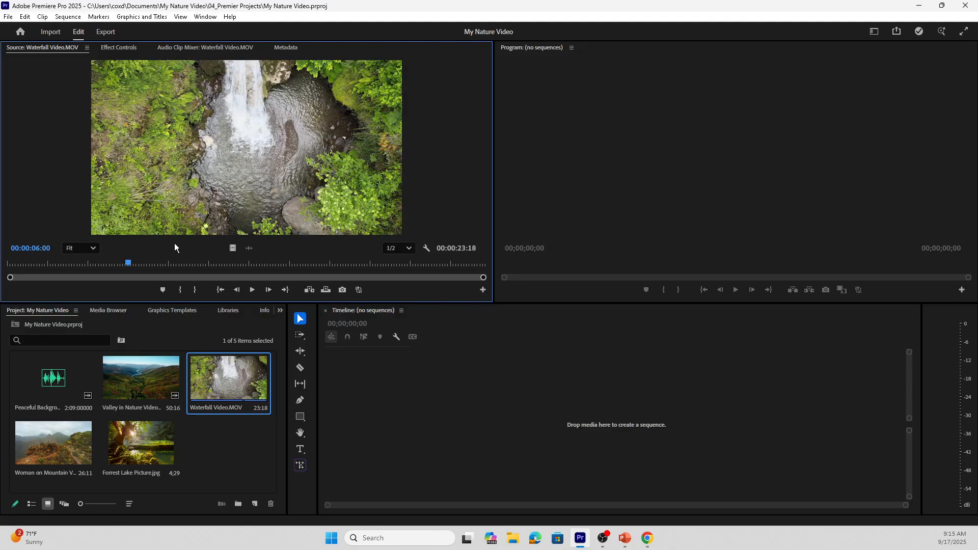
key("i")
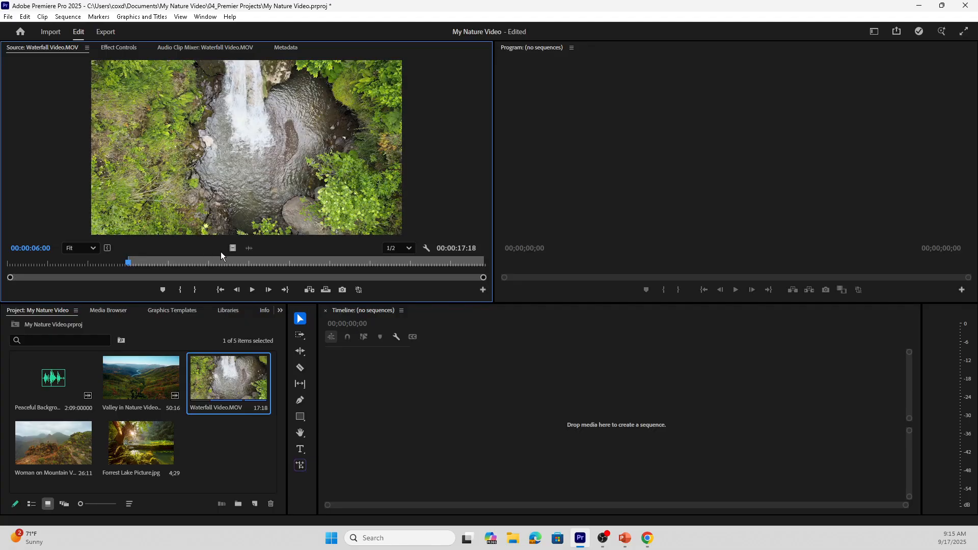
left_click_drag(130, 264, 324, 269)
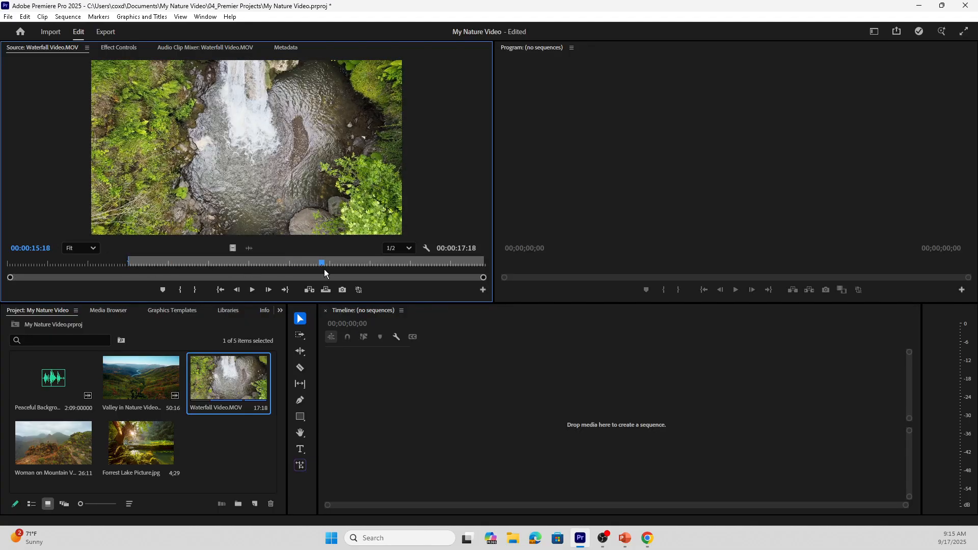
key("o")
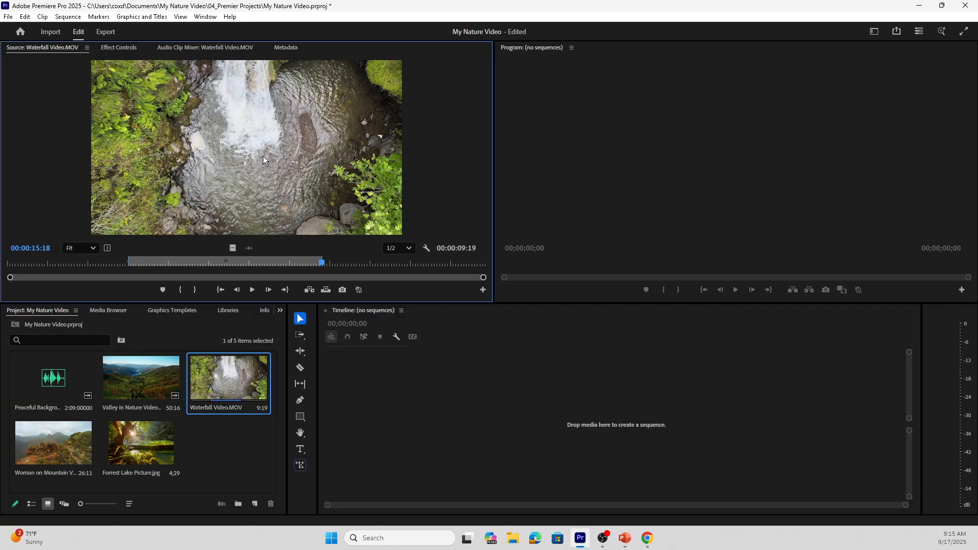
Step: Play the waterfall source clip past its Out point, pausing and resuming it, and stop at 00:00:19:12
key("space")
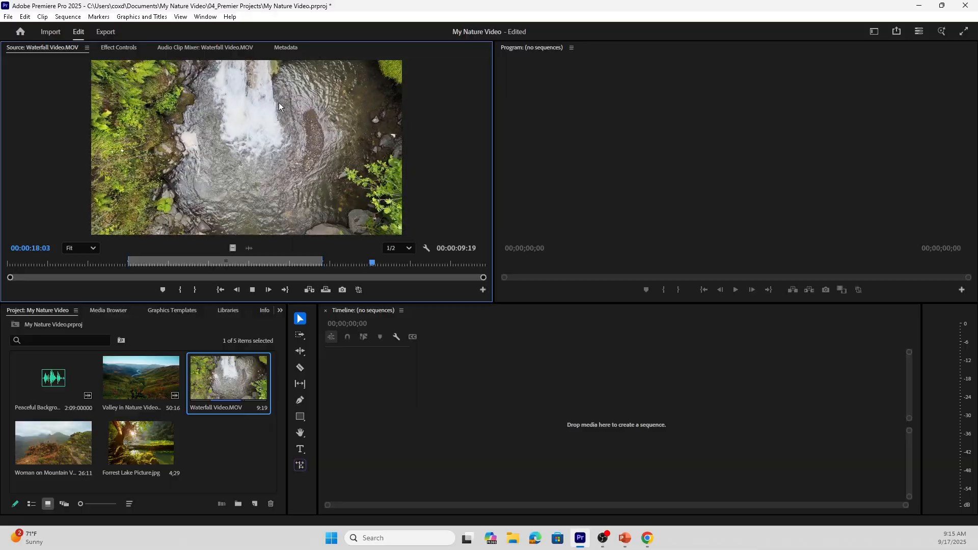
key("space")
key("space")
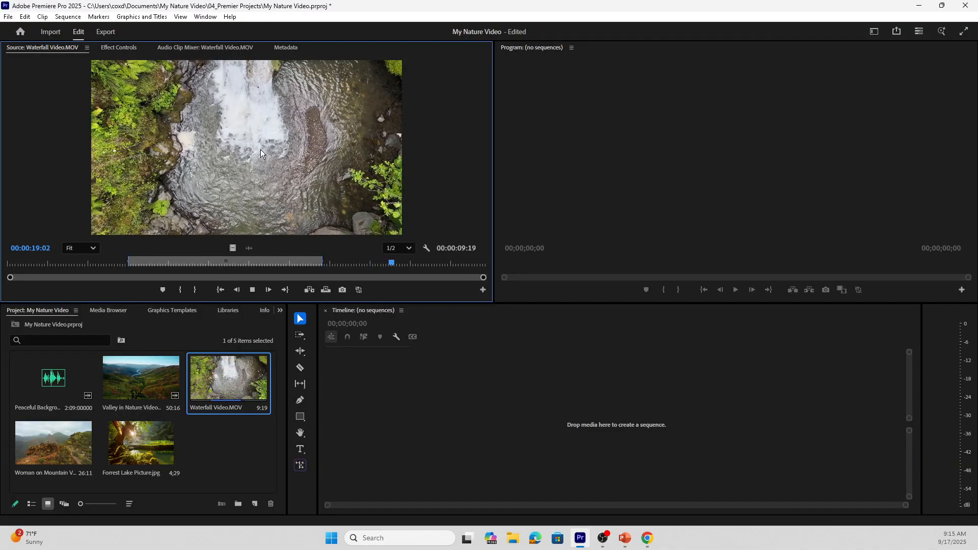
key("space")
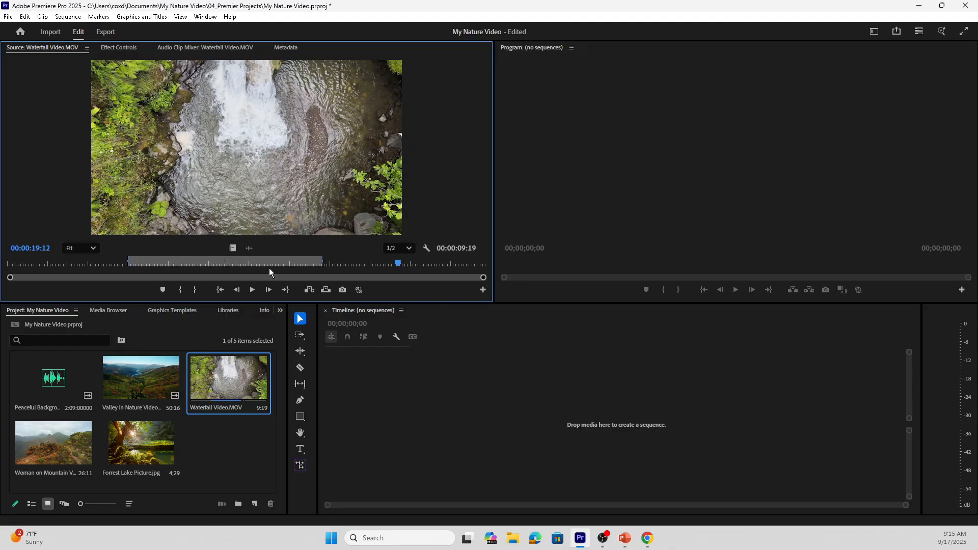
Step: Clear the Out and In points from the waterfall source clip and save the project
key("ctrl+shift+o")
key("ctrl+shift+i")
key("ctrl+s")
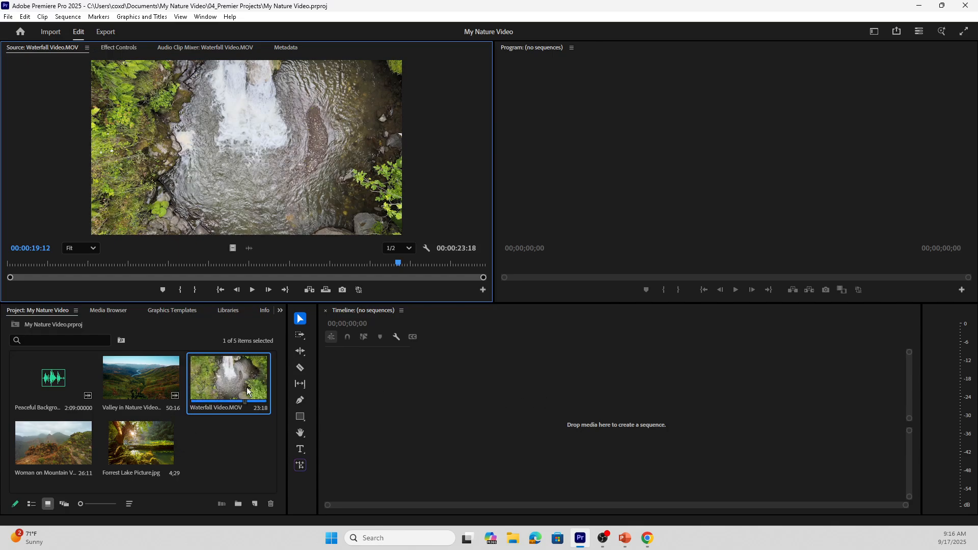
Step: Create a sequence from the full Waterfall Video.MOV and place the Valley in Nature video directly after it on V1
left_click_drag(219, 387, 387, 418)
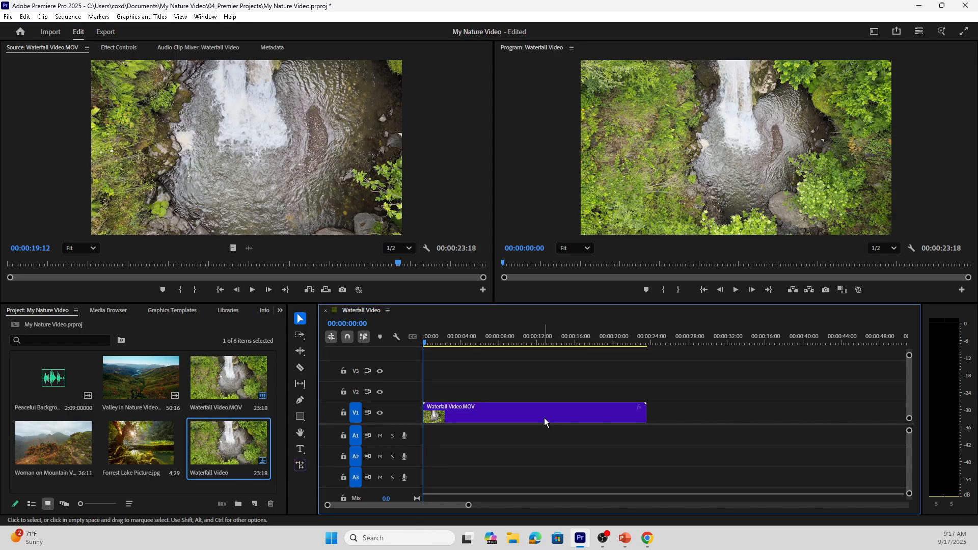
left_click_drag(124, 374, 502, 396)
left_click_drag(452, 377, 649, 420)
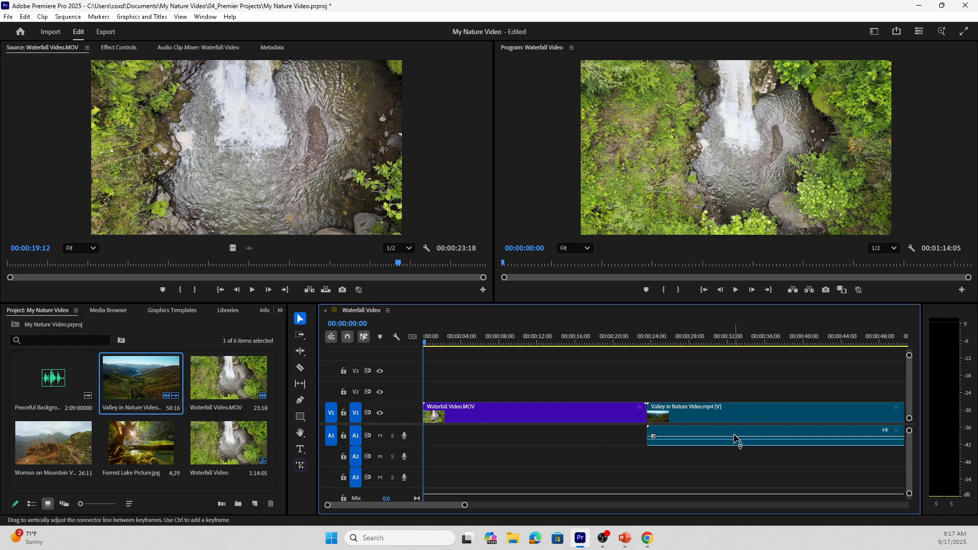
left_click(716, 432)
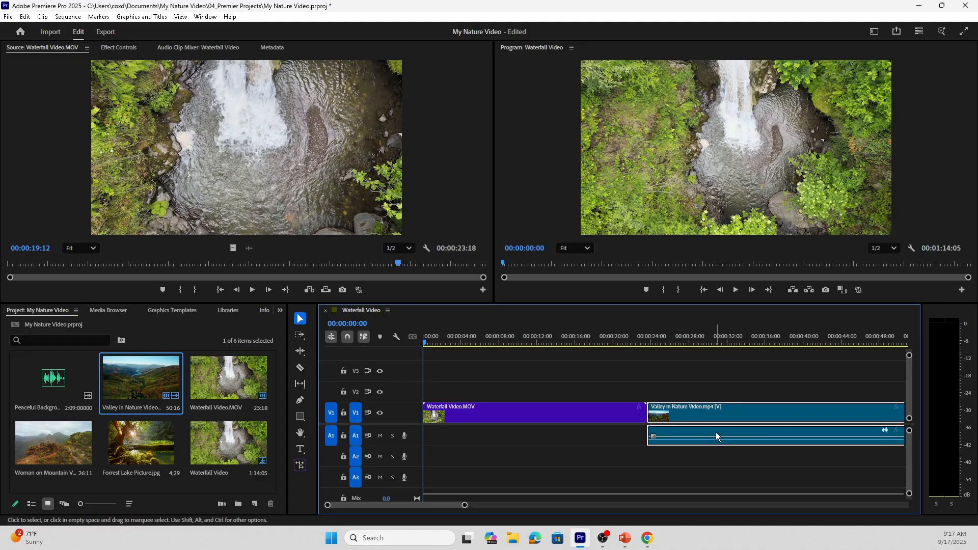
right_click(705, 442)
left_click(617, 444)
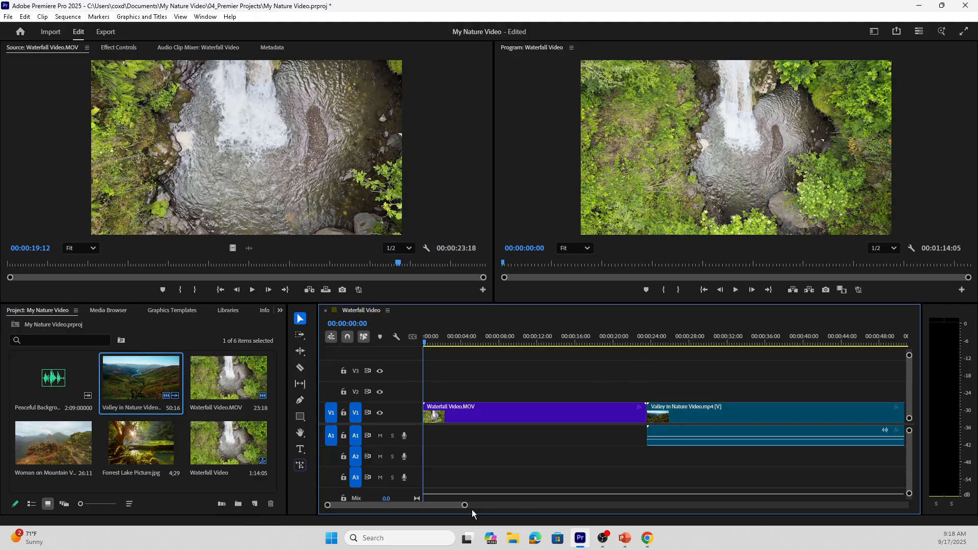
Step: Trim the end of the waterfall clip in the timeline to about 15 seconds
left_click_drag(464, 505, 565, 515)
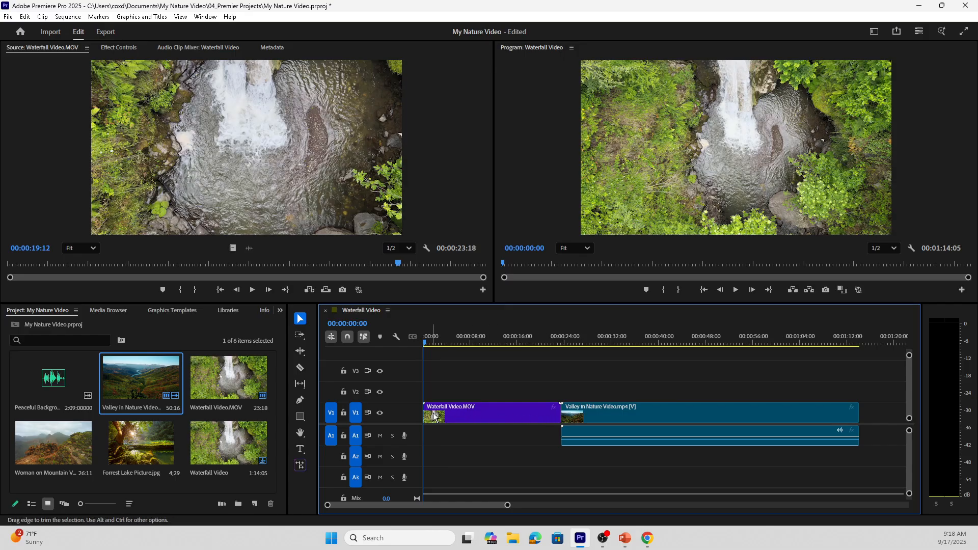
left_click(555, 413)
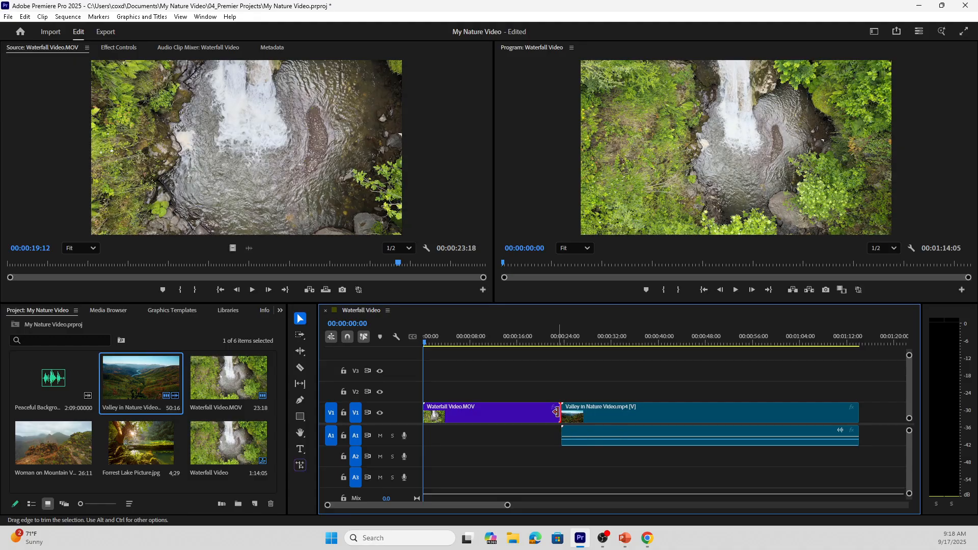
left_click_drag(554, 413, 507, 414)
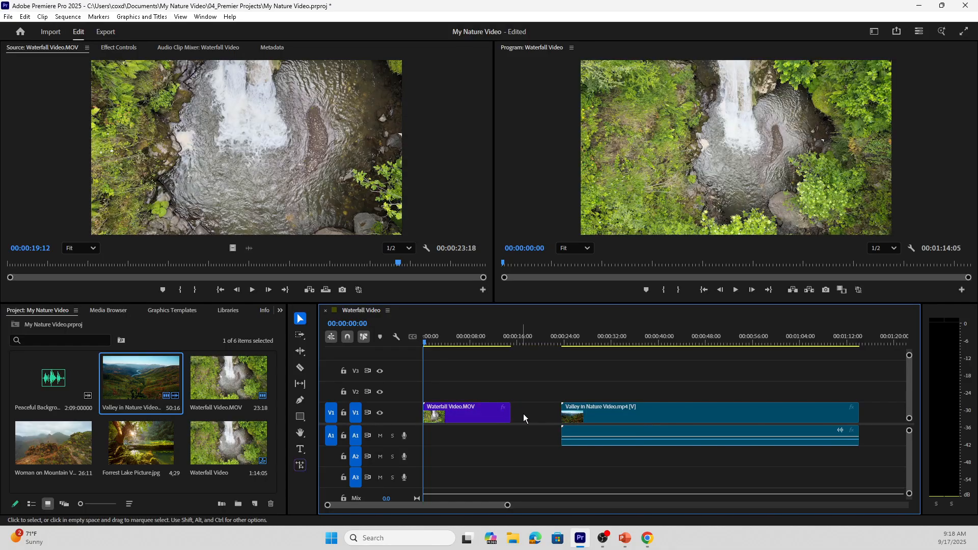
Step: Move the valley clip up against the end of the waterfall clip and trim its end to about 00:00:30:07
left_click(663, 410)
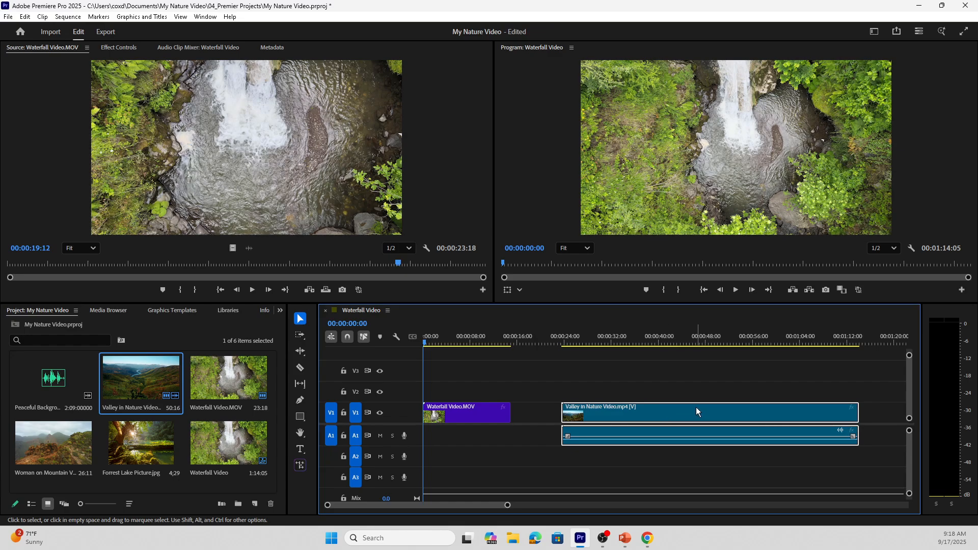
left_click_drag(697, 408, 658, 408)
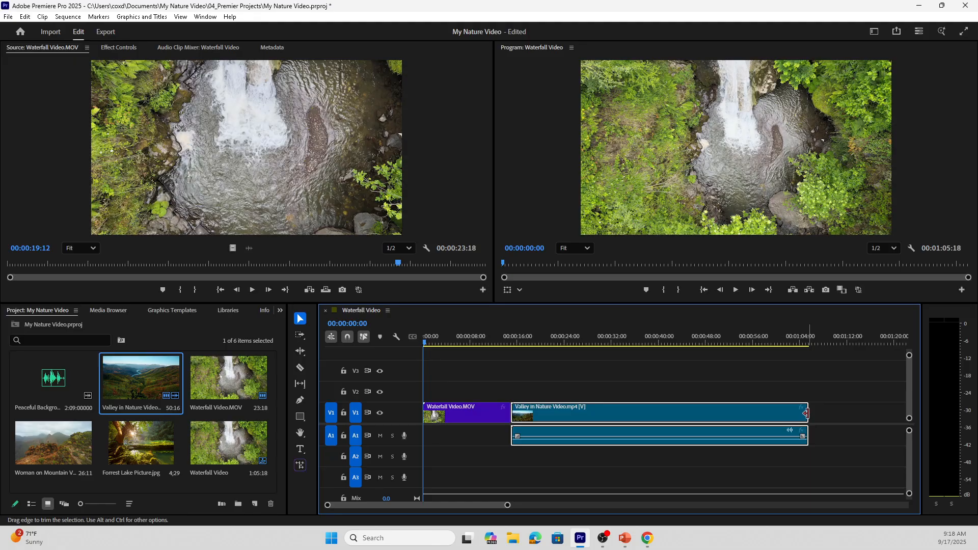
left_click_drag(806, 412, 599, 407)
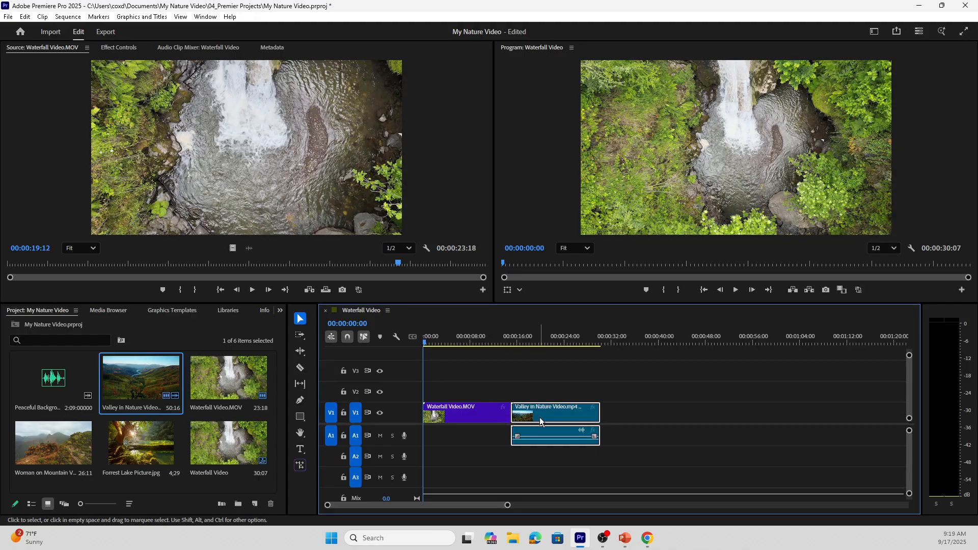
Step: Add the Woman on Mountain video after the valley clip on V1 and trim its end to about 00:00:39:12
left_click(475, 417)
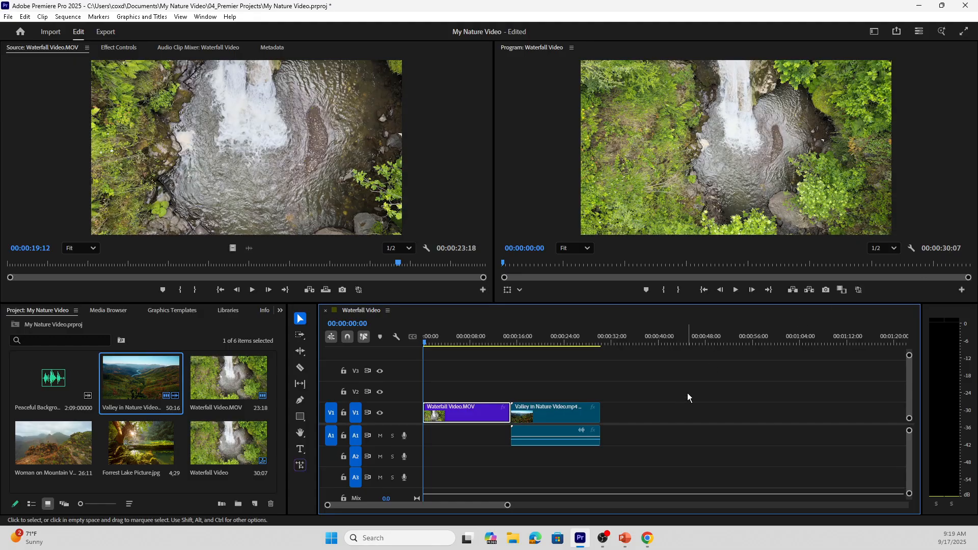
left_click(32, 449)
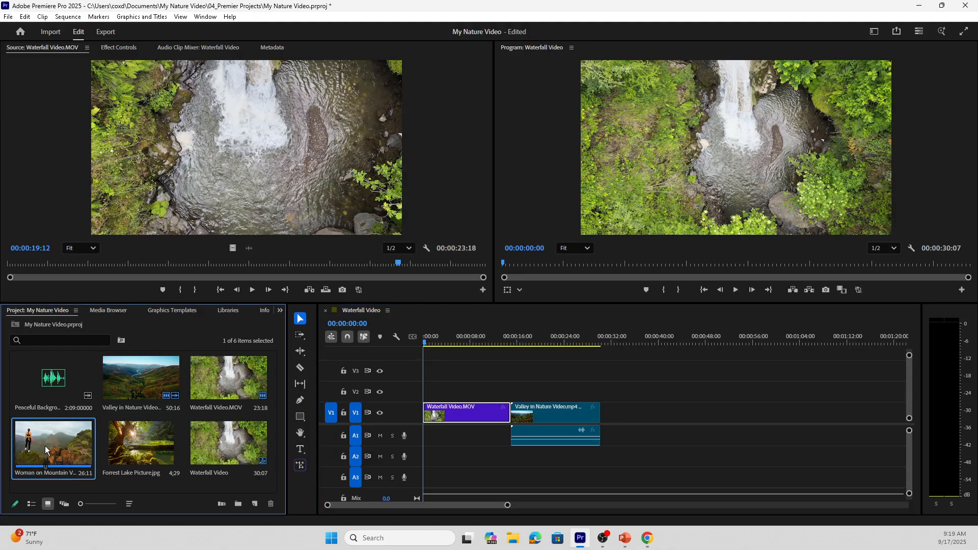
left_click_drag(45, 445, 603, 422)
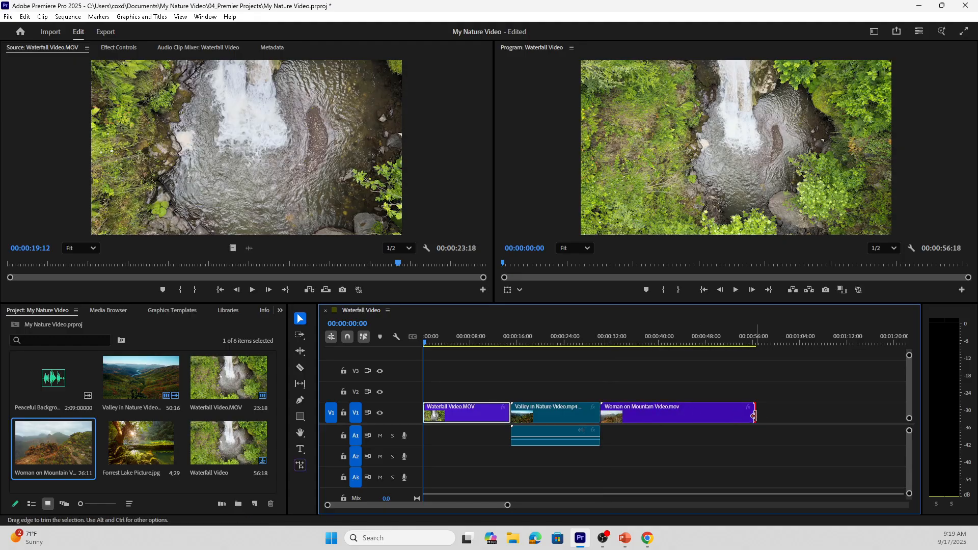
left_click_drag(754, 416, 653, 419)
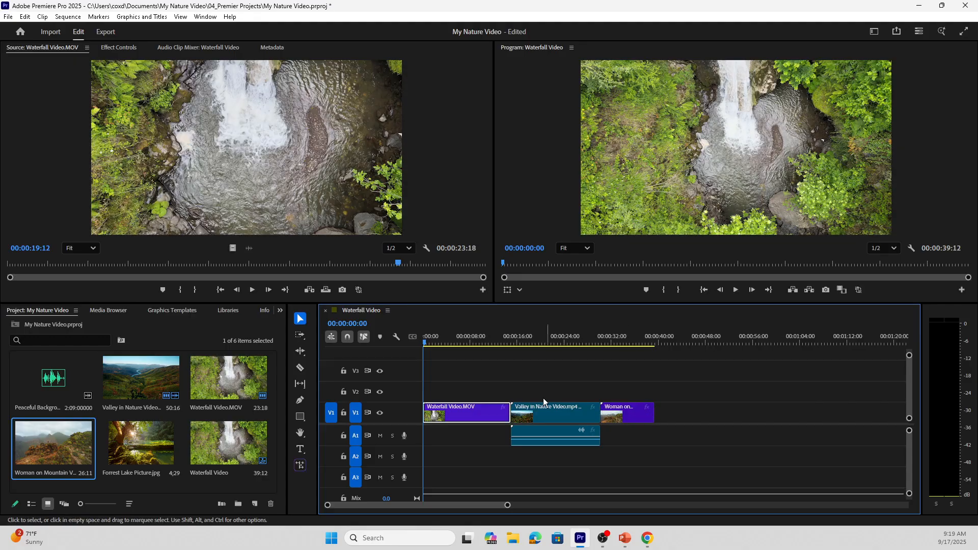
Step: Select all timeline clips, shift them together about 5 seconds later to leave a gap at the start, and deselect them
mouse_move(553, 437)
key("ctrl+a")
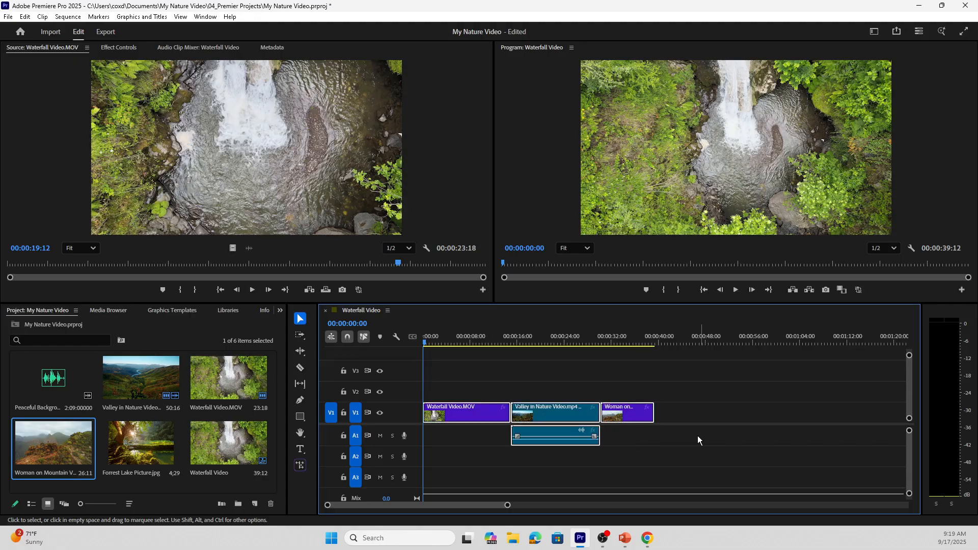
mouse_move(538, 419)
left_mouse_down()
mouse_move(570, 417)
mouse_move(540, 416)
left_mouse_up()
left_click_drag(559, 416, 592, 416)
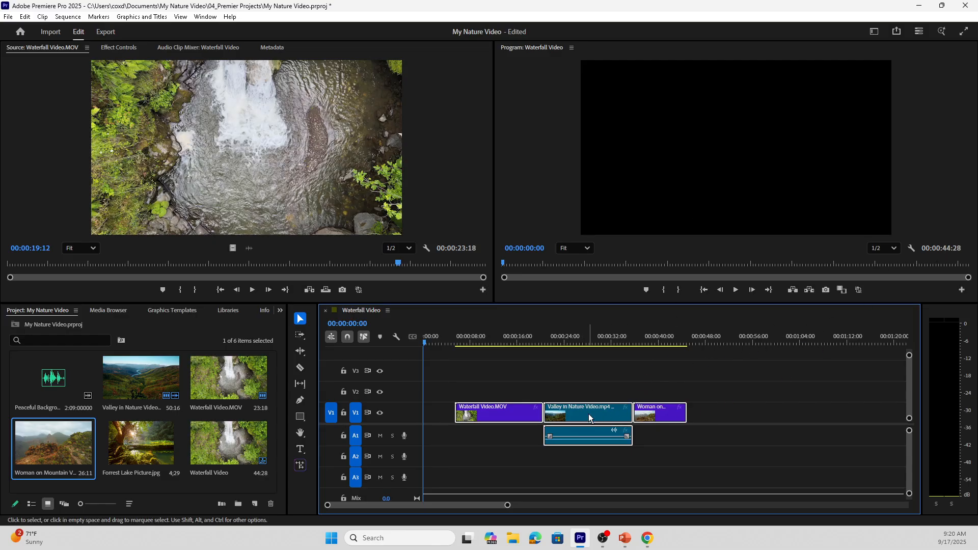
left_click_drag(588, 414, 609, 416)
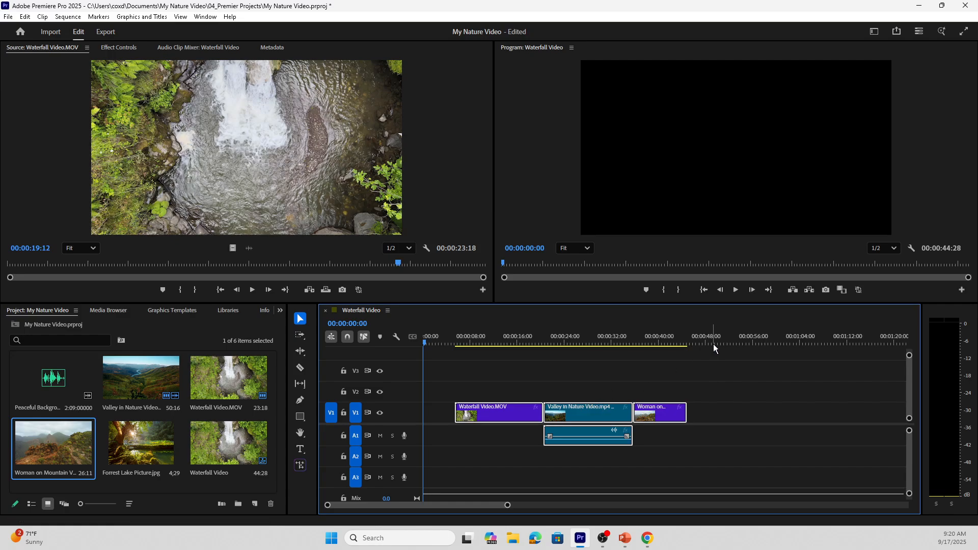
left_click(550, 470)
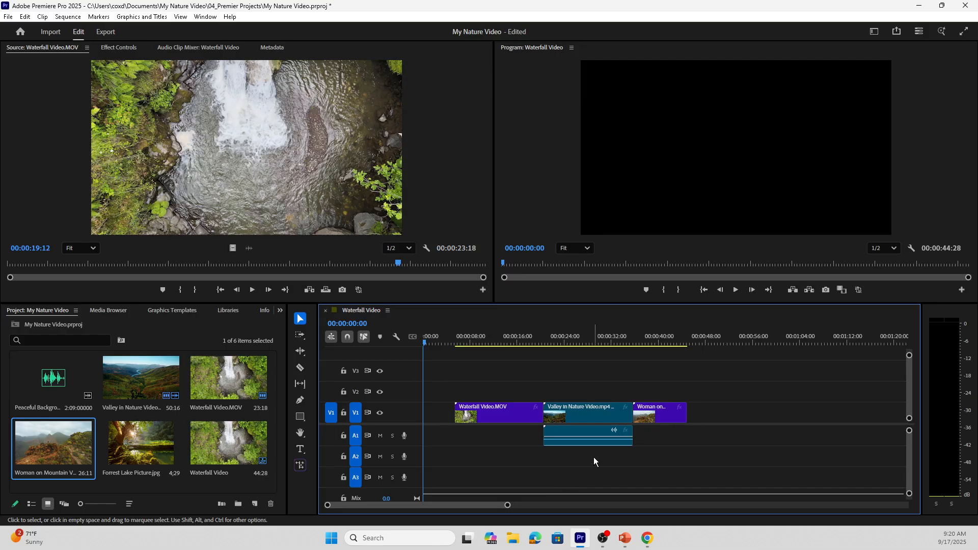
Step: Place Forrest Lake Picture.jpg at the start of V1 and play the sequence from 00:00:01:17
mouse_move(590, 436)
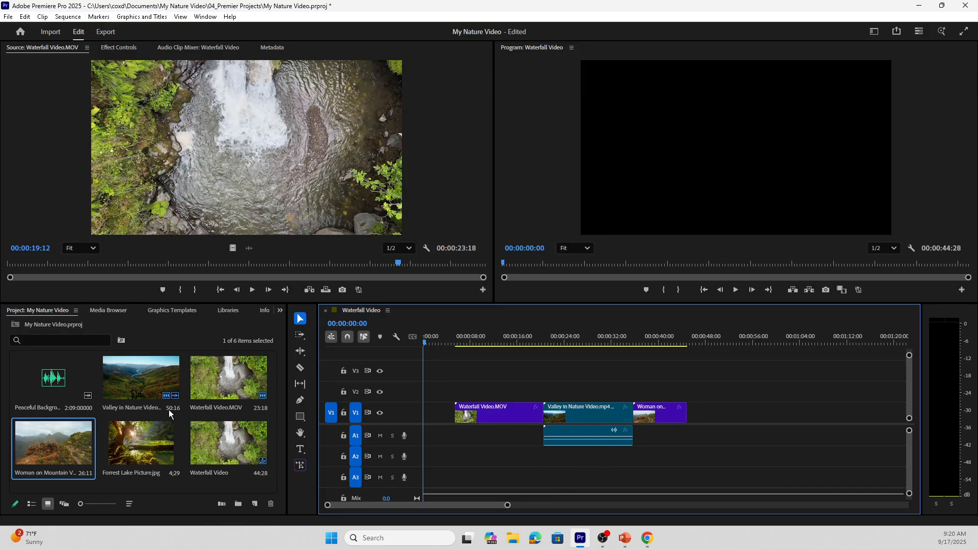
left_click_drag(113, 455, 428, 413)
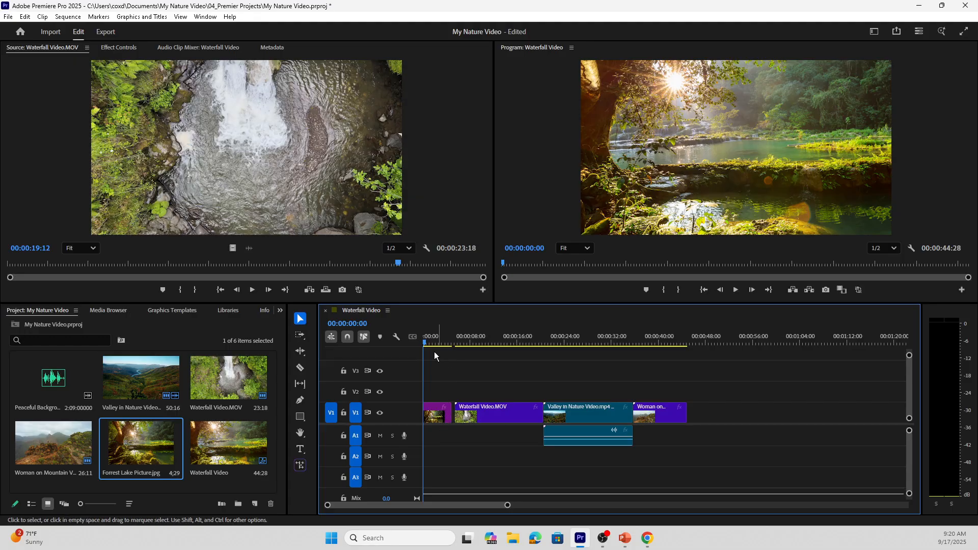
left_click_drag(425, 342, 432, 343)
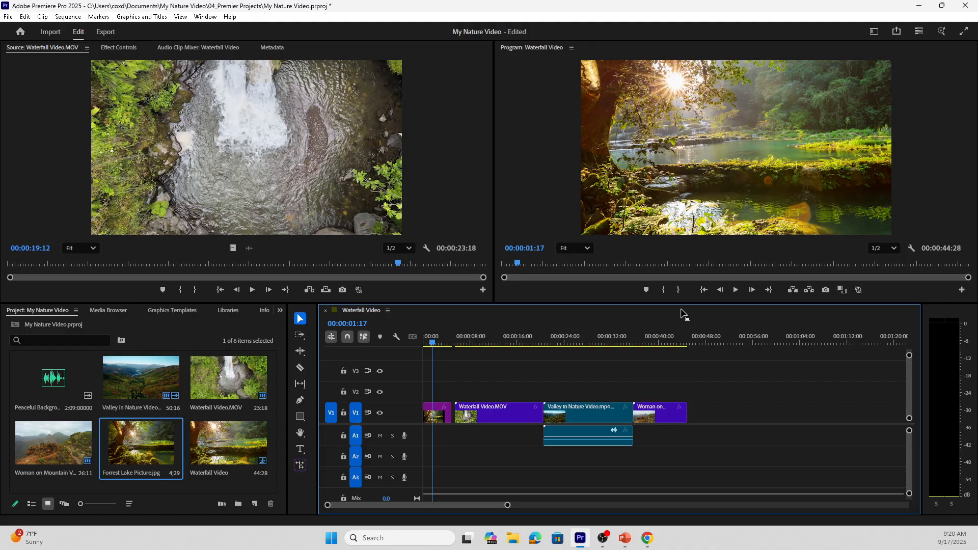
left_click(739, 291)
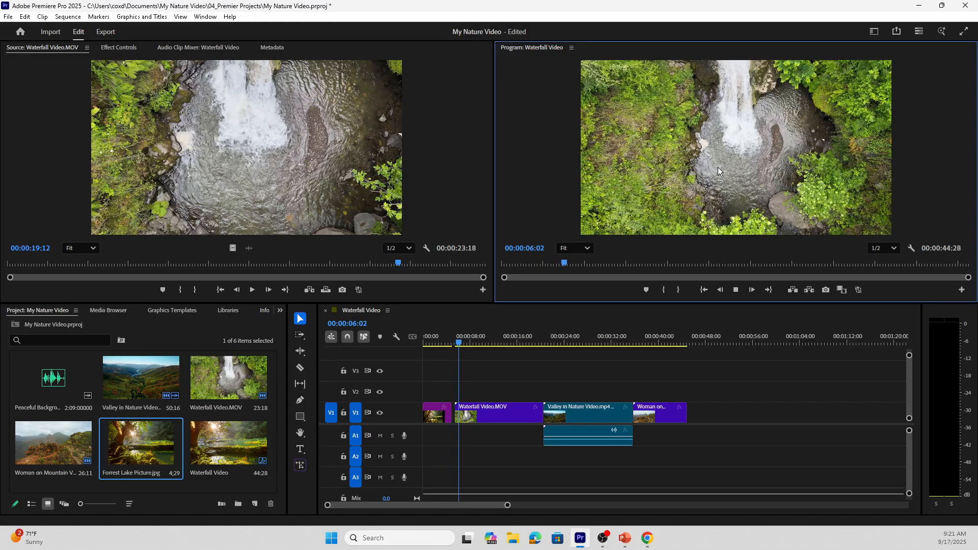
Step: Move the waterfall, valley and mountain clips together up against the end of the forest picture, and play the join from 00:00:03:27
left_click(734, 289)
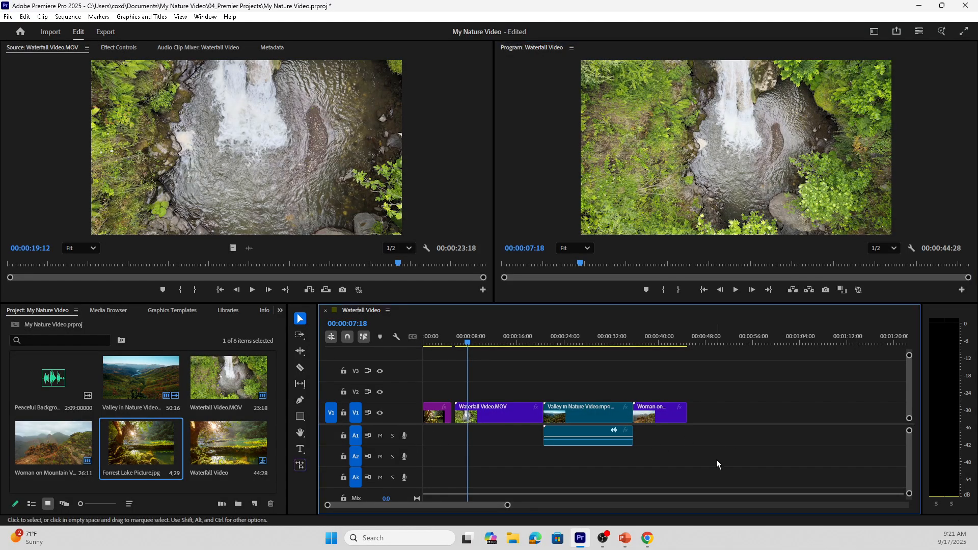
left_click_drag(716, 459, 479, 382)
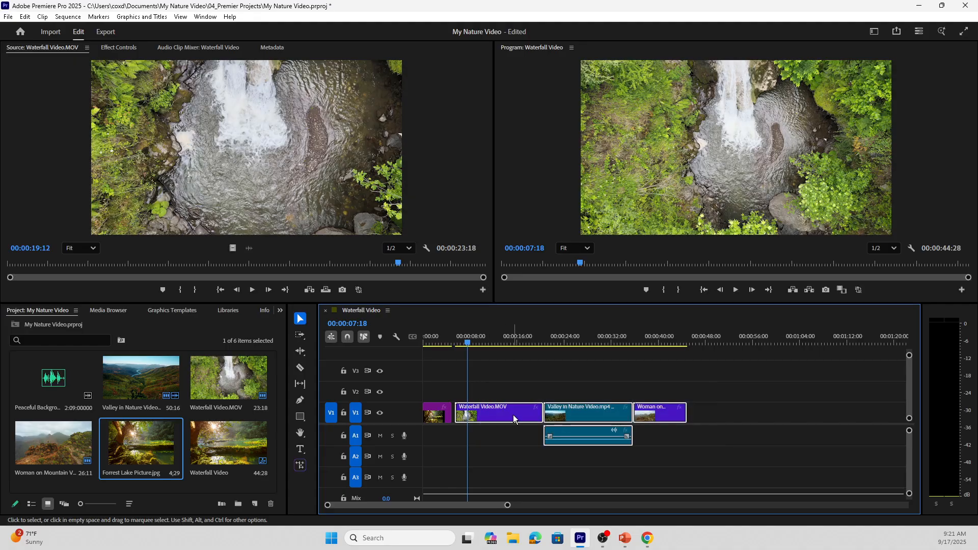
left_click_drag(512, 415, 449, 472)
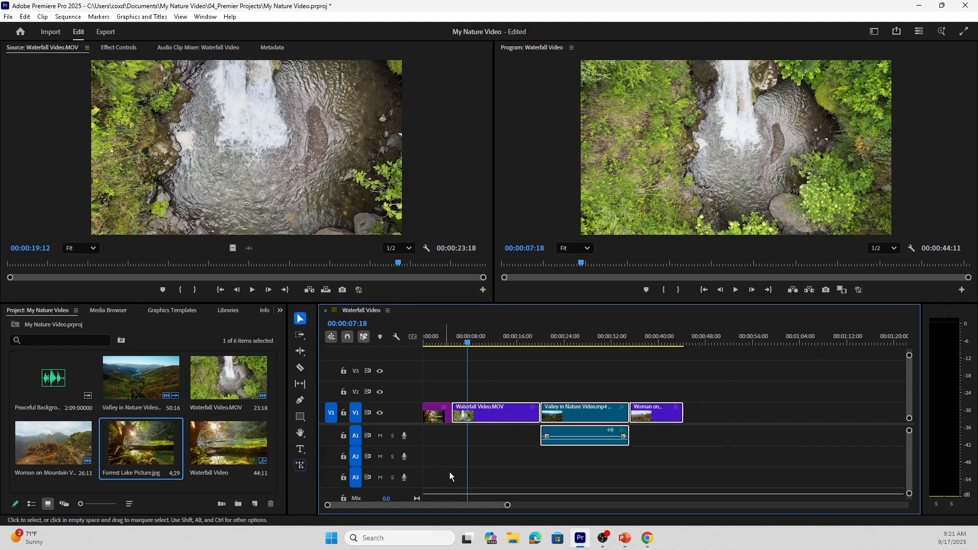
left_click_drag(457, 343, 446, 343)
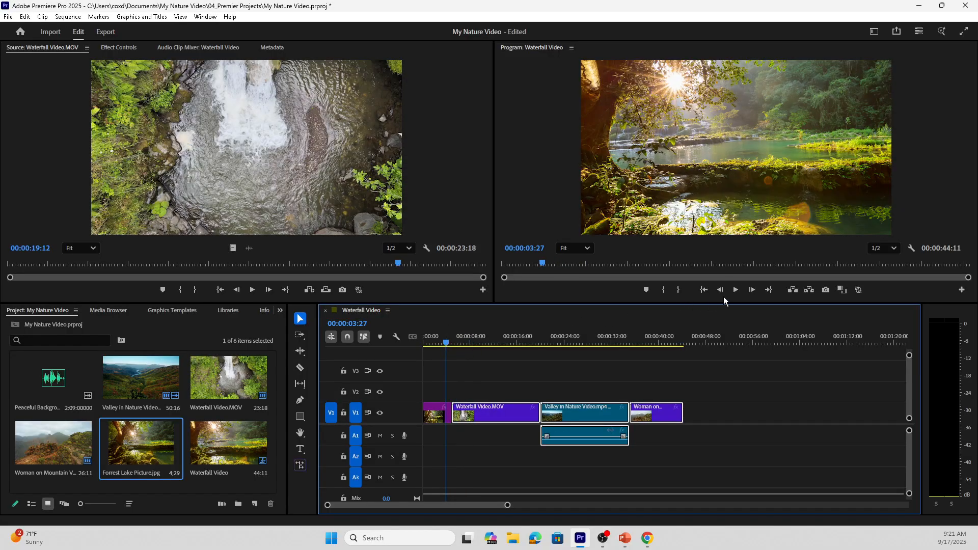
left_click(736, 294)
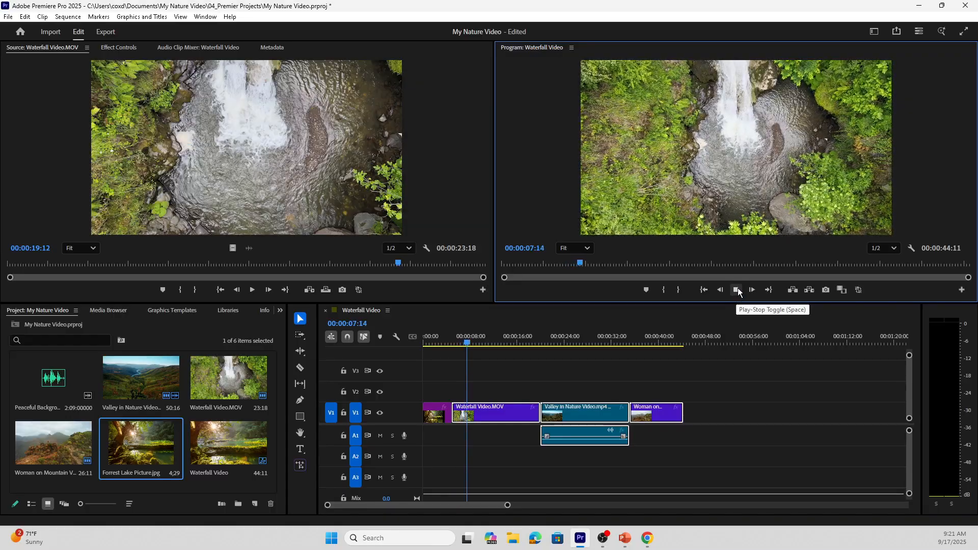
left_click(670, 448)
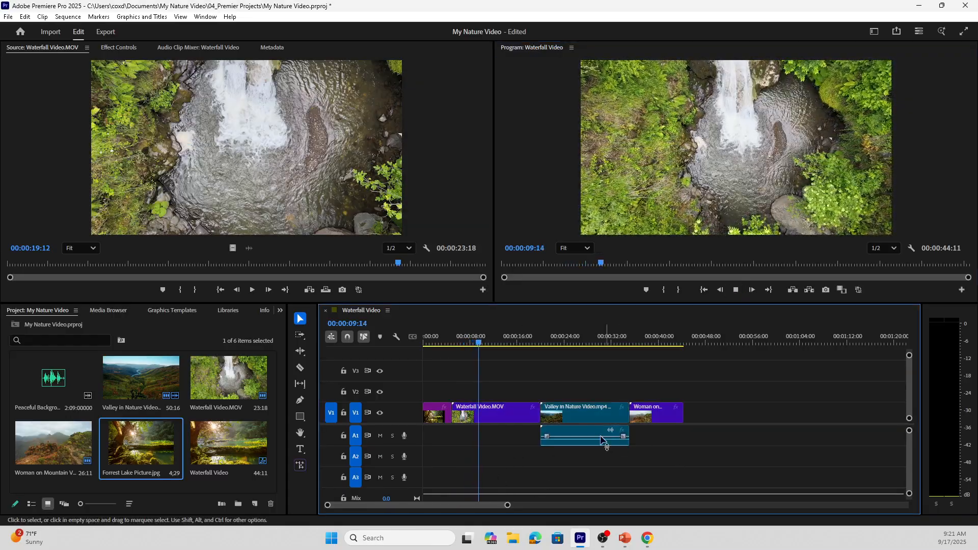
Step: Place Peaceful Background Audio.wav at the start of A1 and trim its end to the end of the last video clip
left_click_drag(458, 343, 415, 346)
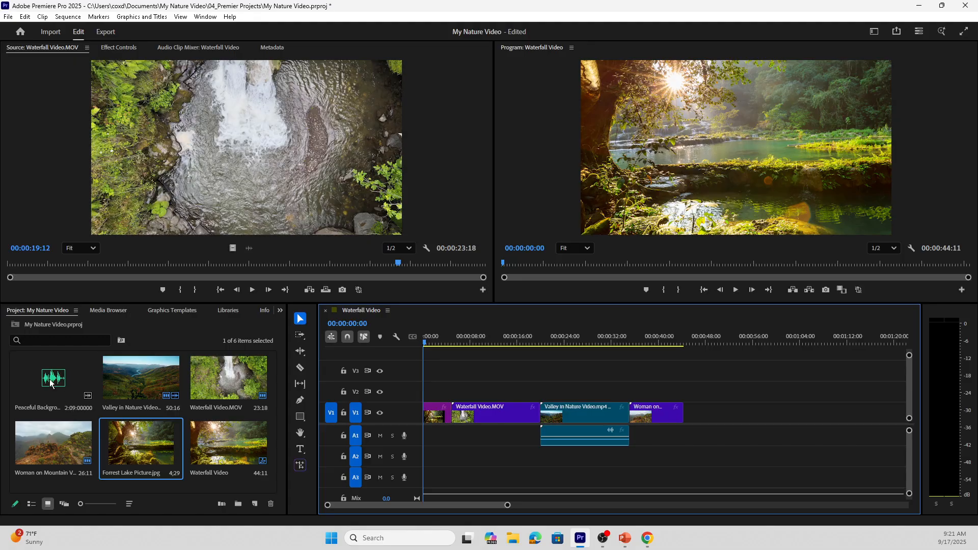
left_click_drag(29, 375, 427, 445)
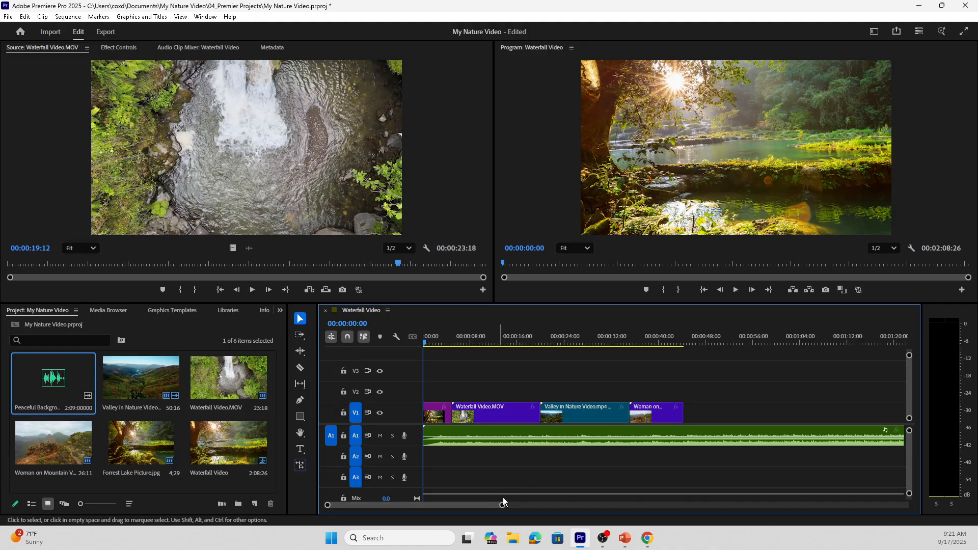
left_click_drag(502, 505, 565, 507)
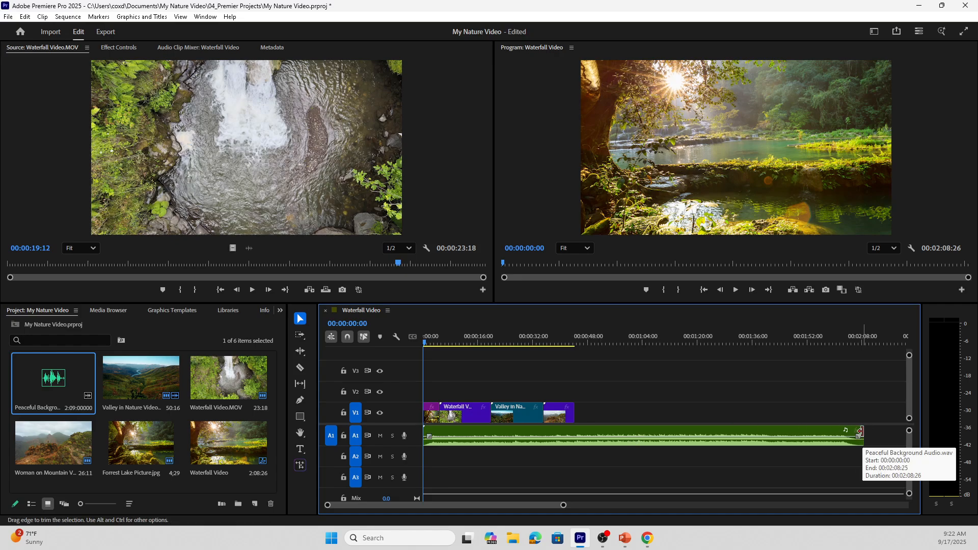
left_click_drag(859, 432, 574, 434)
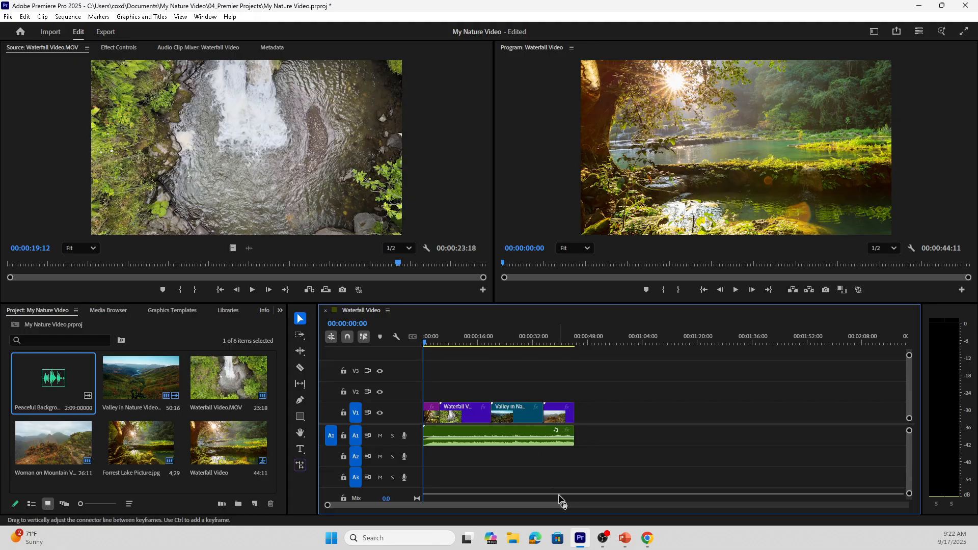
Step: Play the sequence with its background music from the beginning, return the playhead to 00:00:00:00, and save the project
left_click_drag(563, 506, 519, 503)
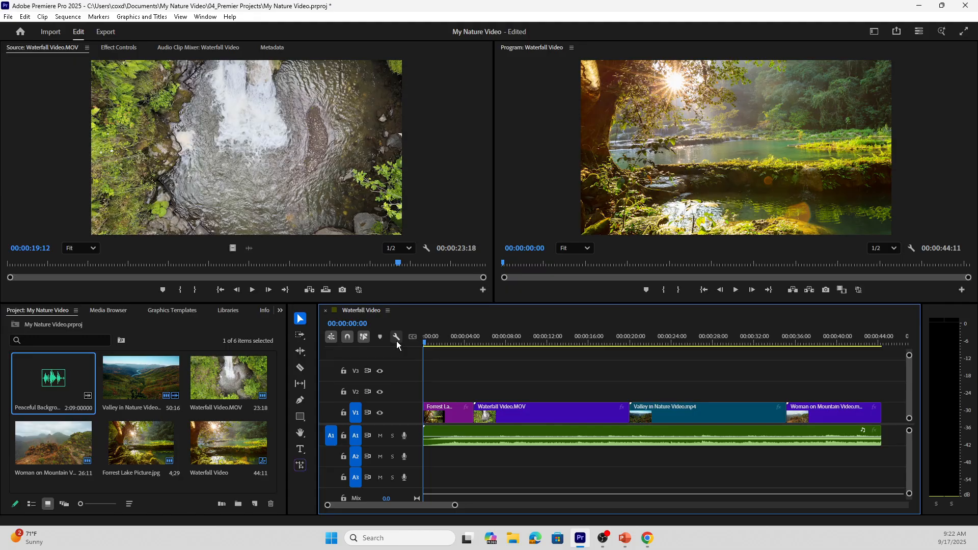
key("space")
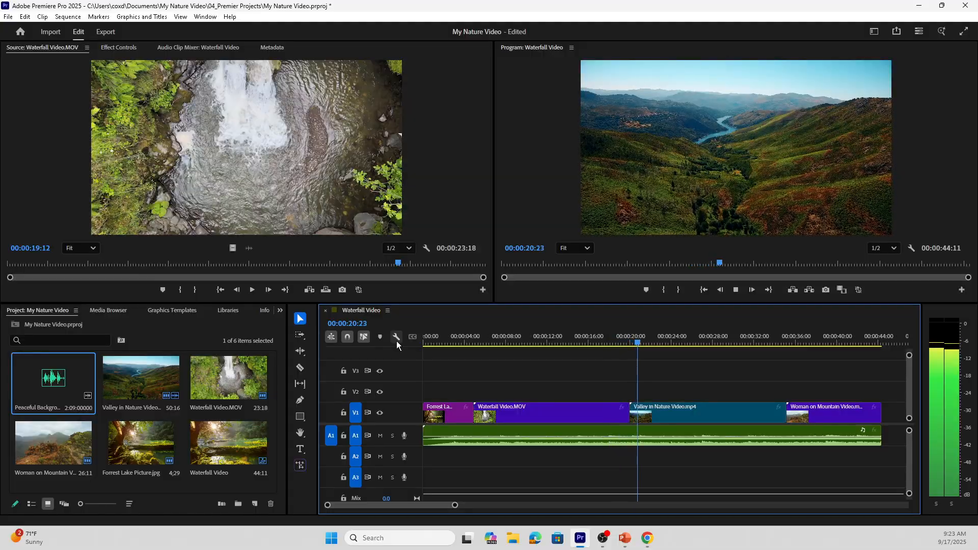
key("space")
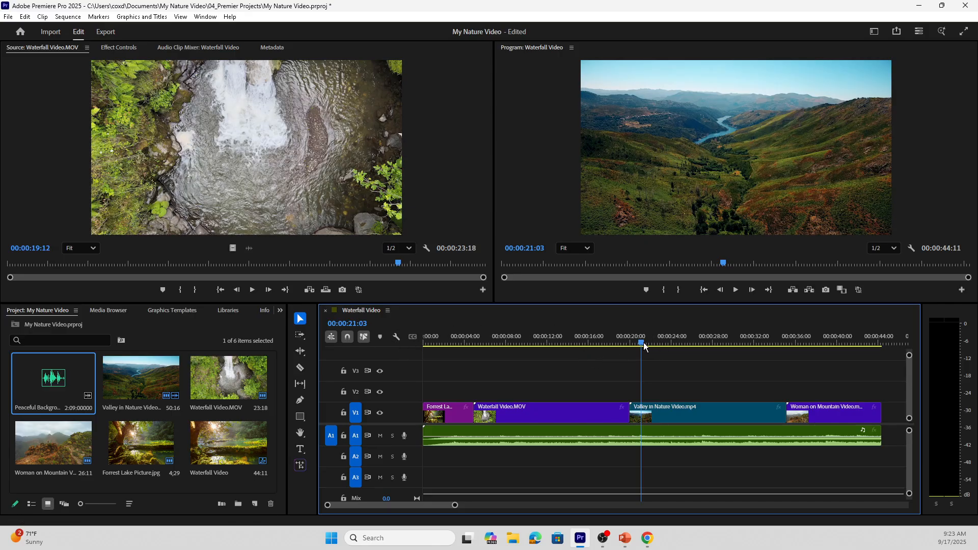
left_click_drag(643, 346, 597, 357)
key("Home")
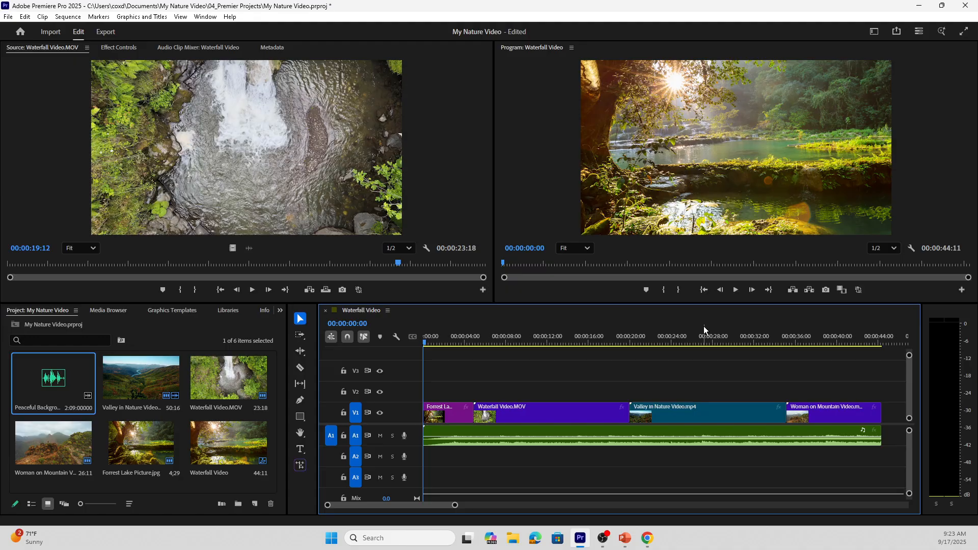
key("ctrl+s")
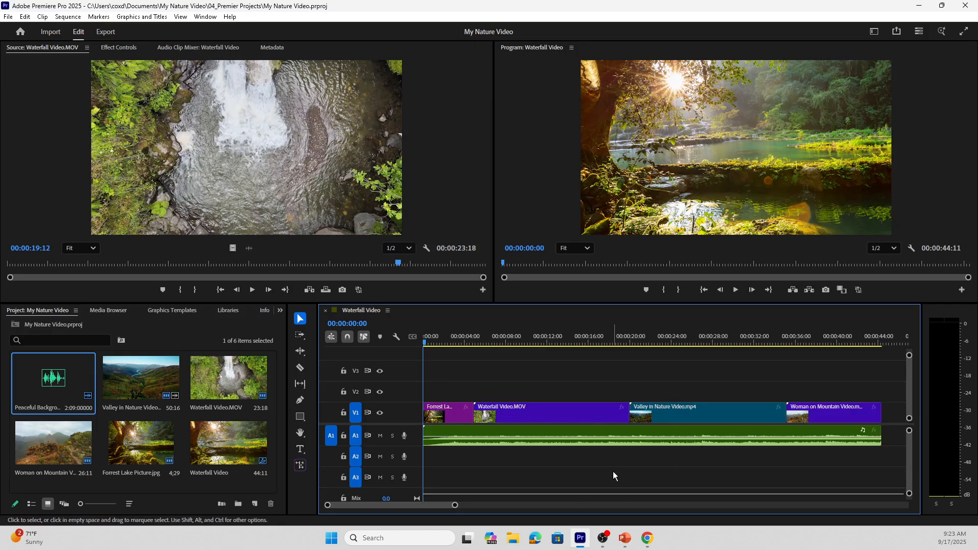
left_click(8, 16)
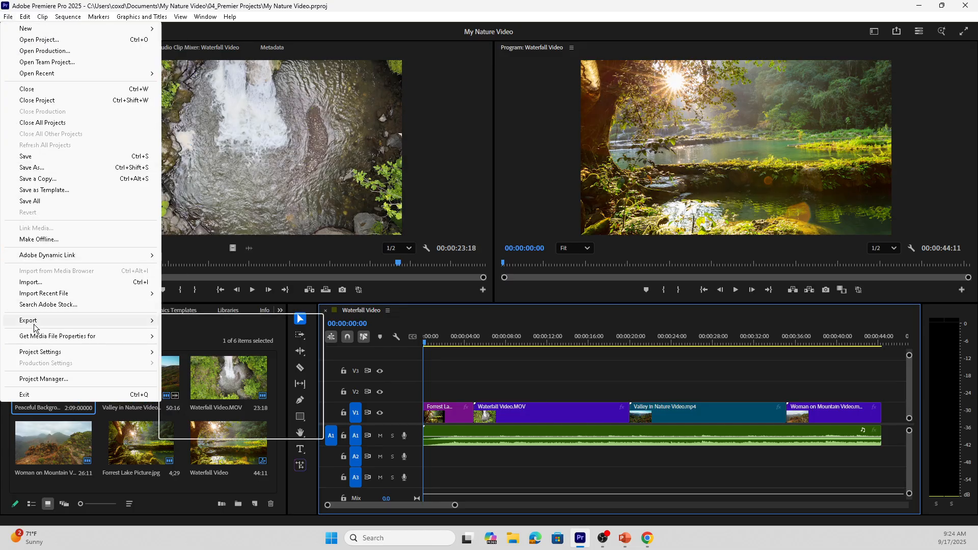
mouse_move(36, 324)
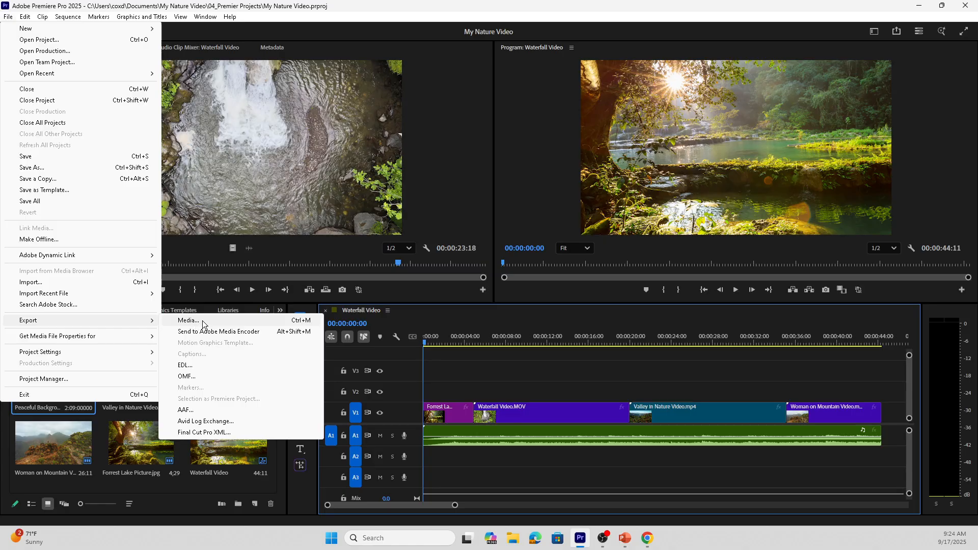
left_click(614, 493)
left_click(555, 416)
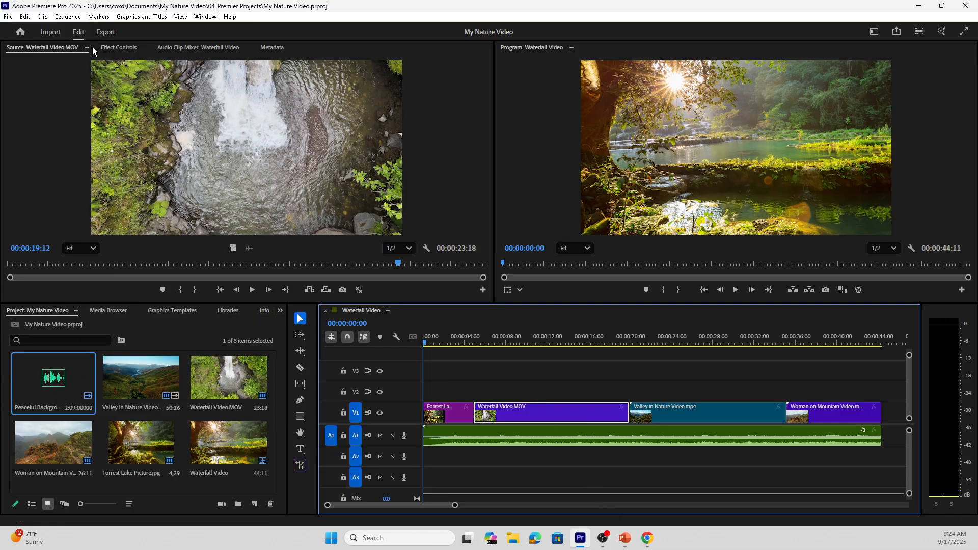
left_click(8, 17)
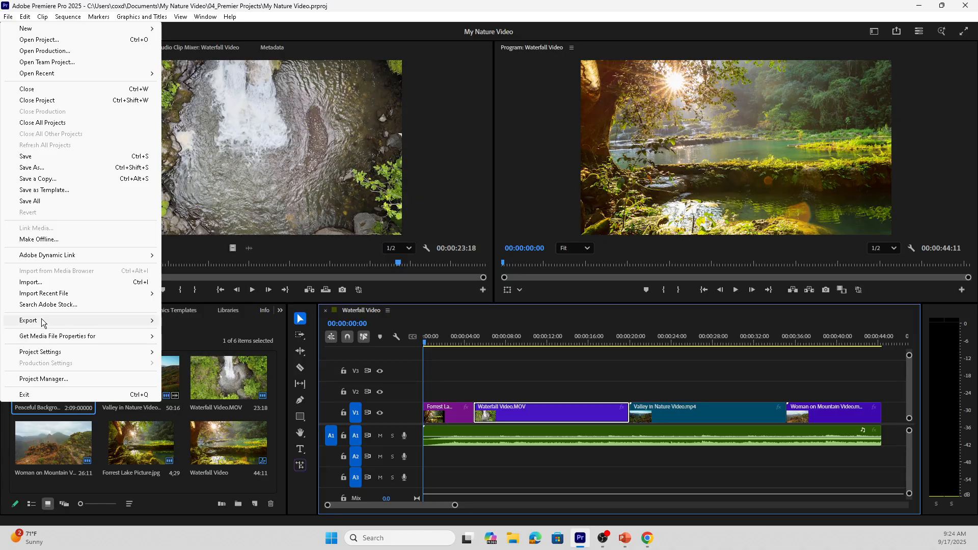
mouse_move(43, 323)
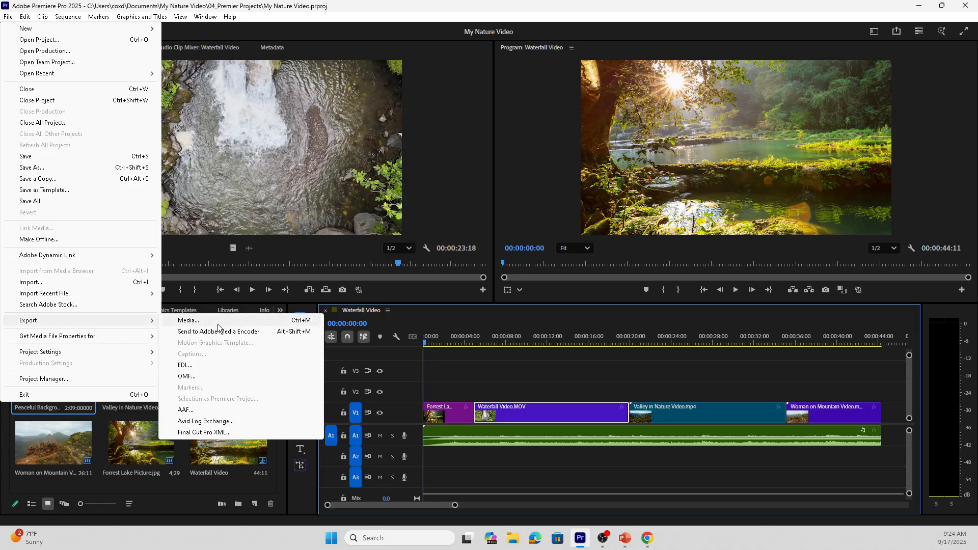
left_click(495, 463)
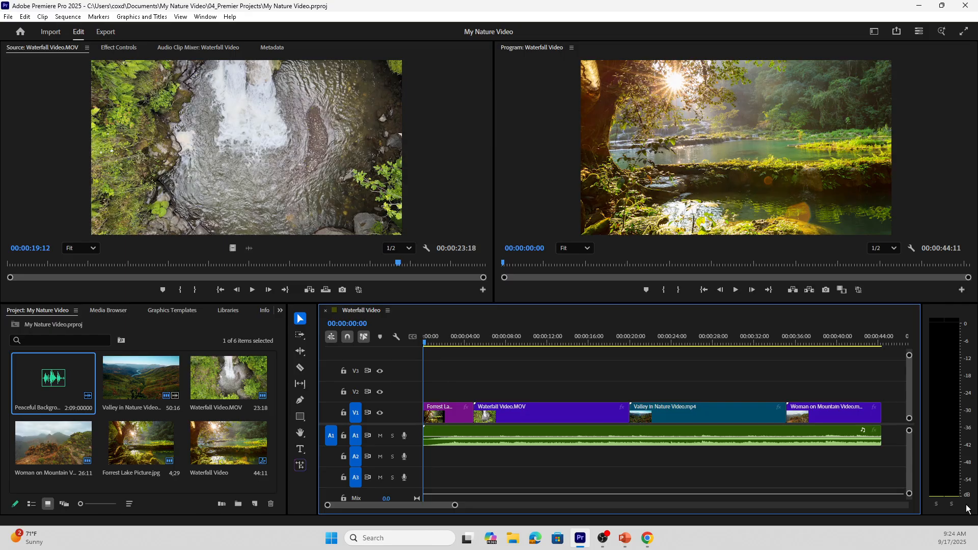
left_click_drag(897, 458, 431, 385)
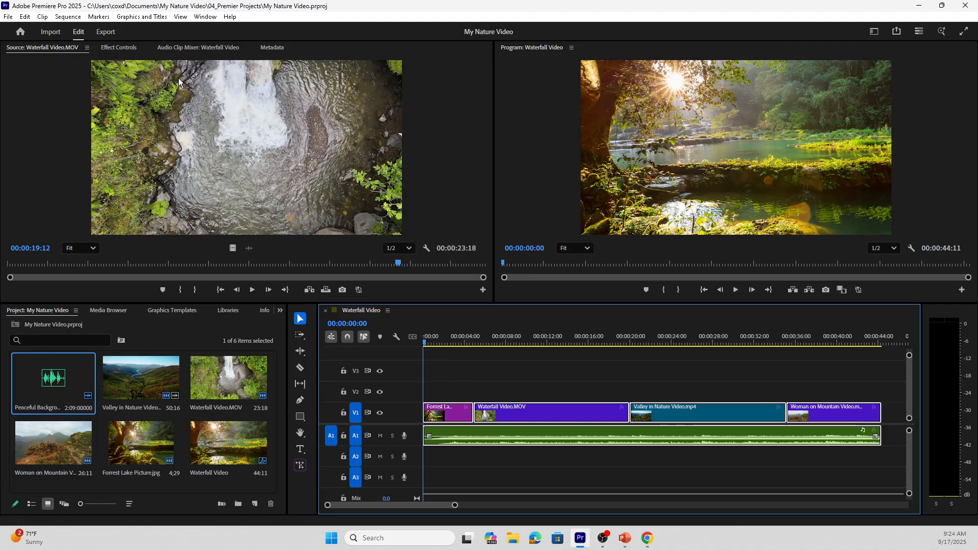
left_click(473, 458)
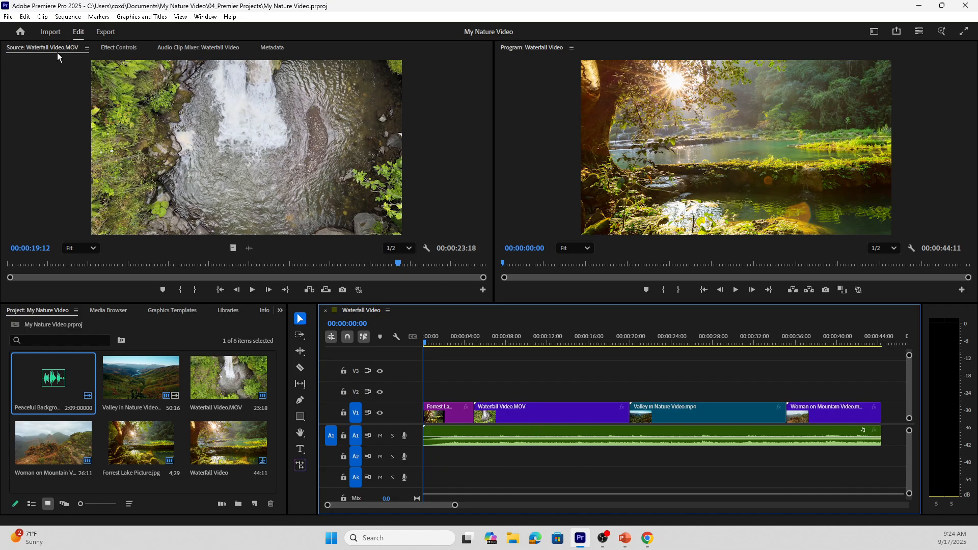
Step: Open the media export settings for the Waterfall Video sequence and set the output to Waterfall Video_1.mp4 in My Nature Video's 05_Exports folder
left_click(7, 17)
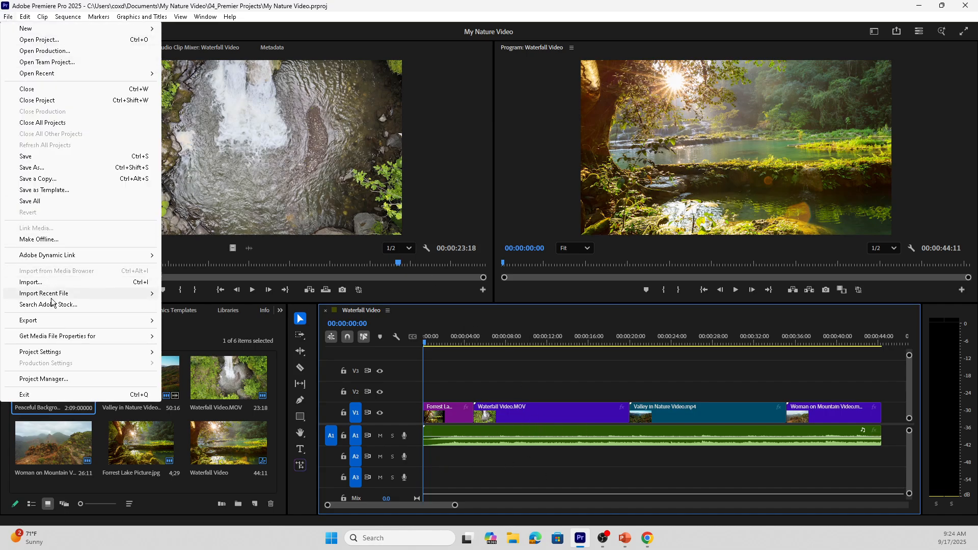
left_click(321, 323)
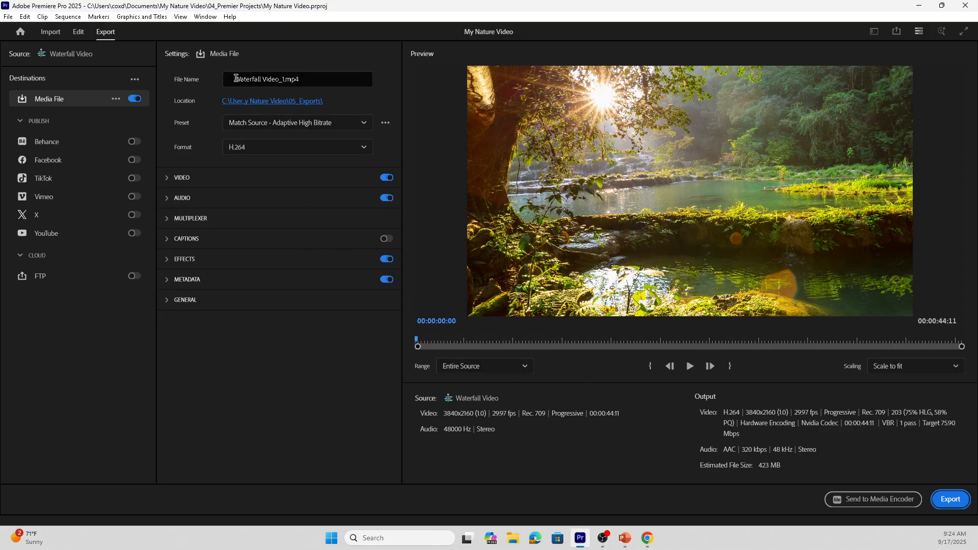
left_click_drag(235, 79, 307, 88)
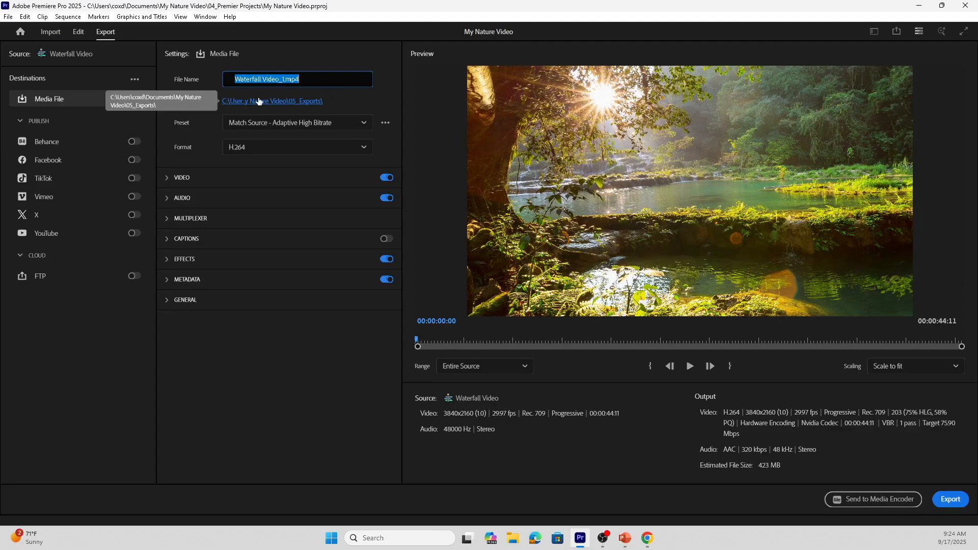
left_click(322, 101)
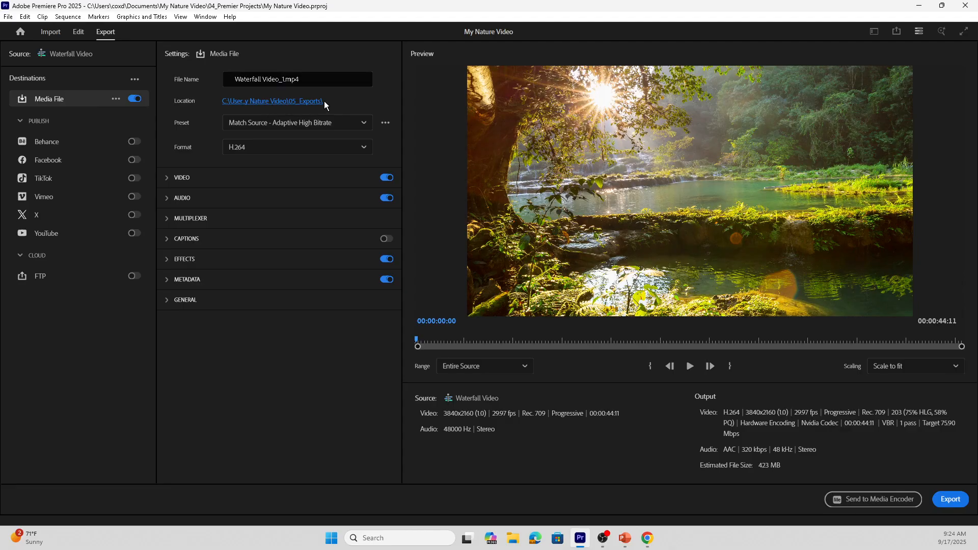
left_click(162, 51)
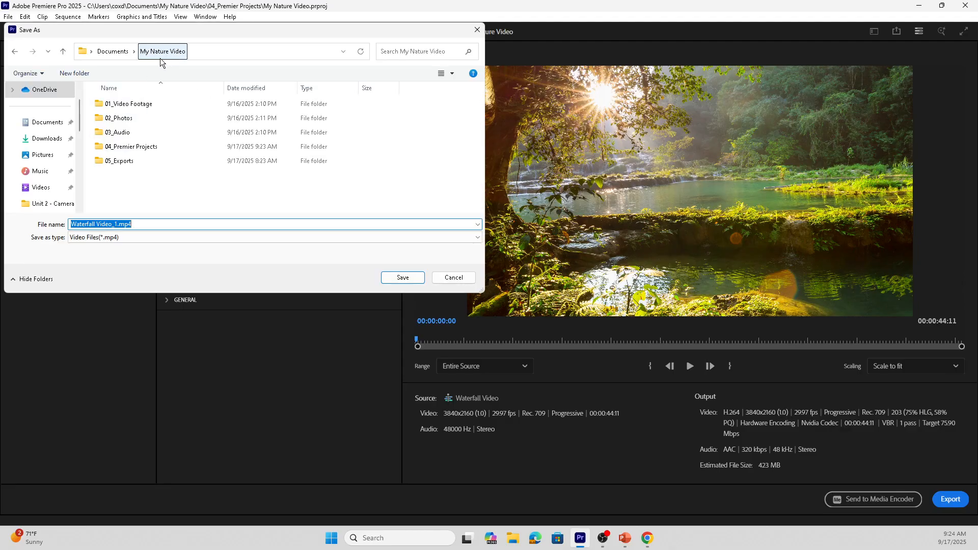
left_click(48, 123)
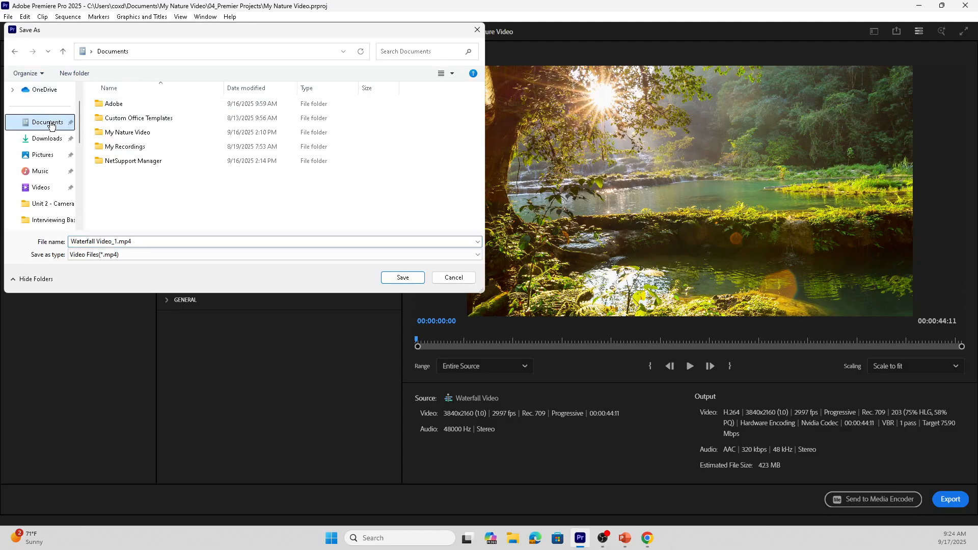
double_click(128, 132)
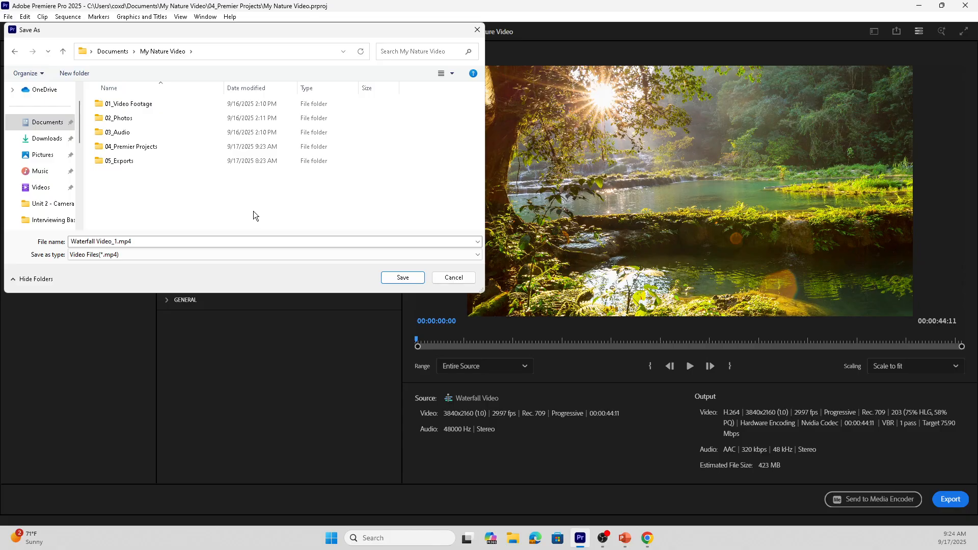
double_click(134, 161)
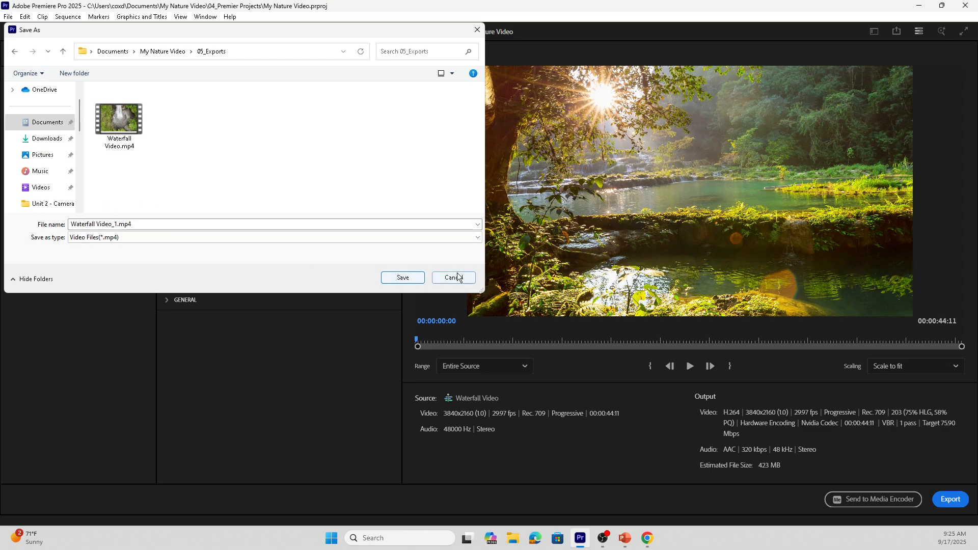
left_click(403, 277)
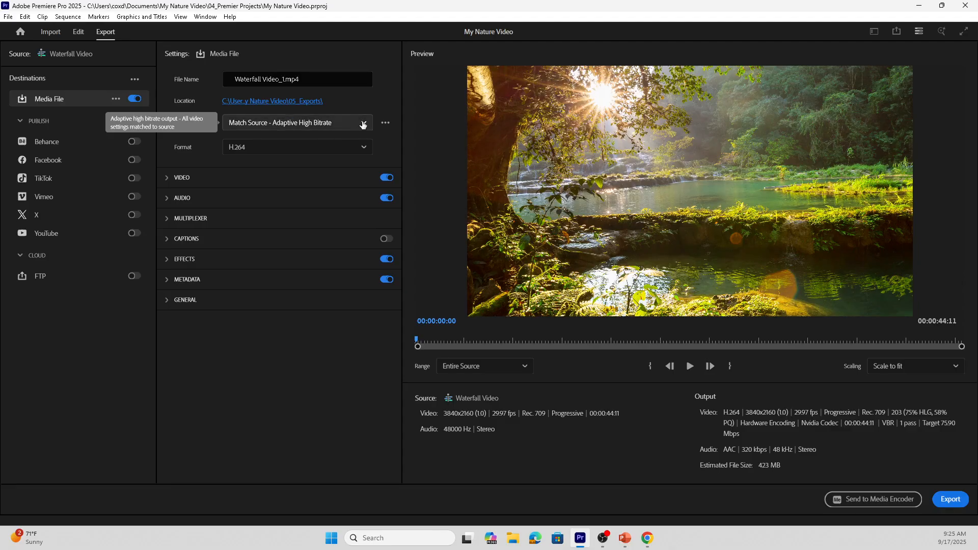
Step: Check the available export presets and formats, keep Match Source - Adaptive High Bitrate and H.264, and start the export
left_click(355, 125)
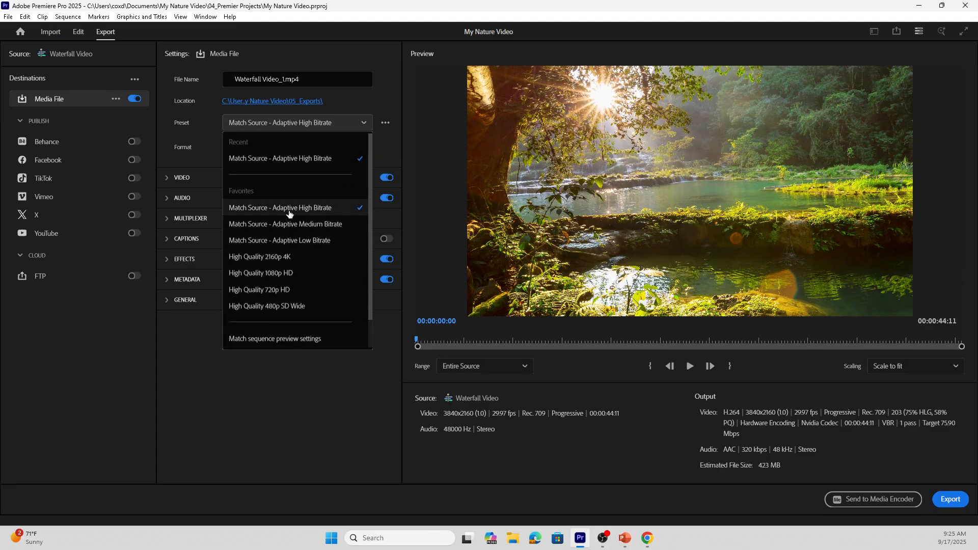
left_click(357, 123)
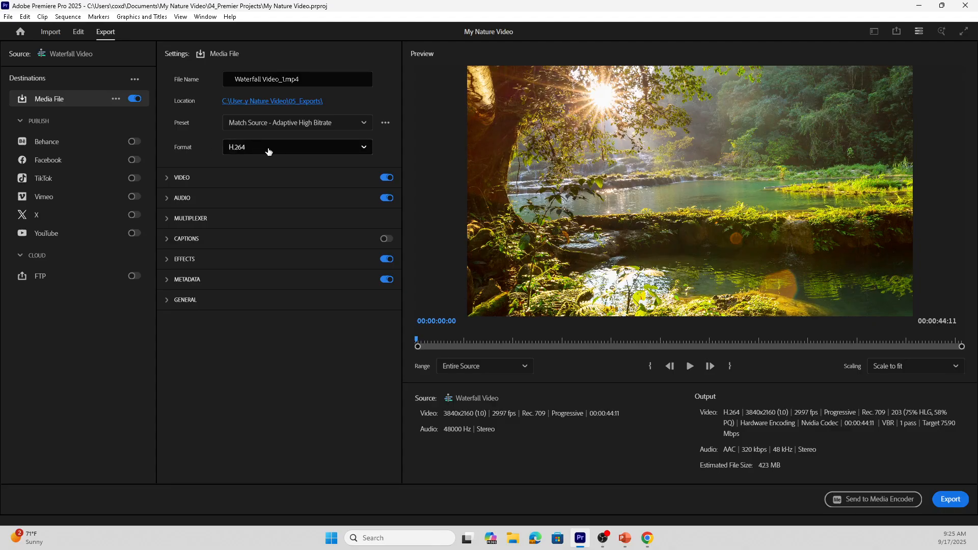
left_click(294, 152)
scroll(285, 229, "down", 5)
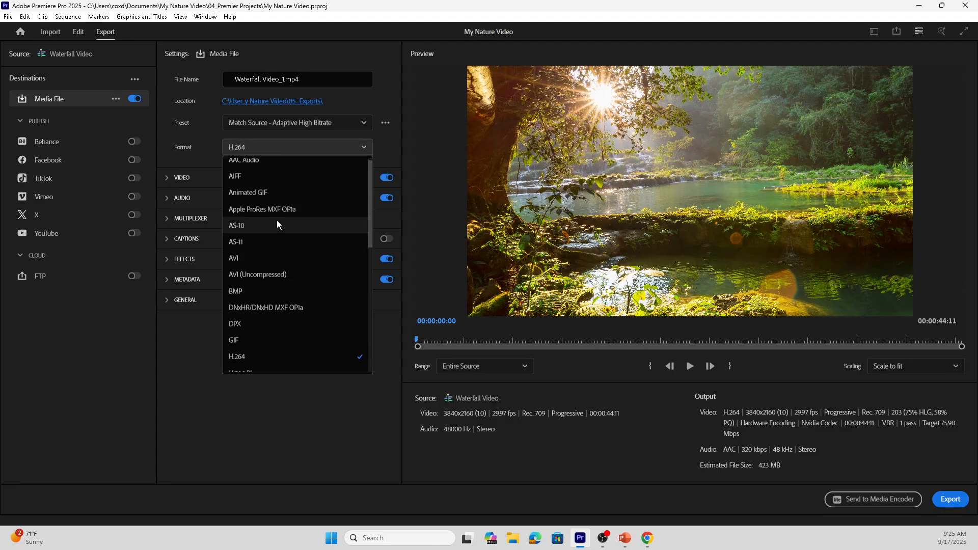
scroll(282, 238, "down", 6)
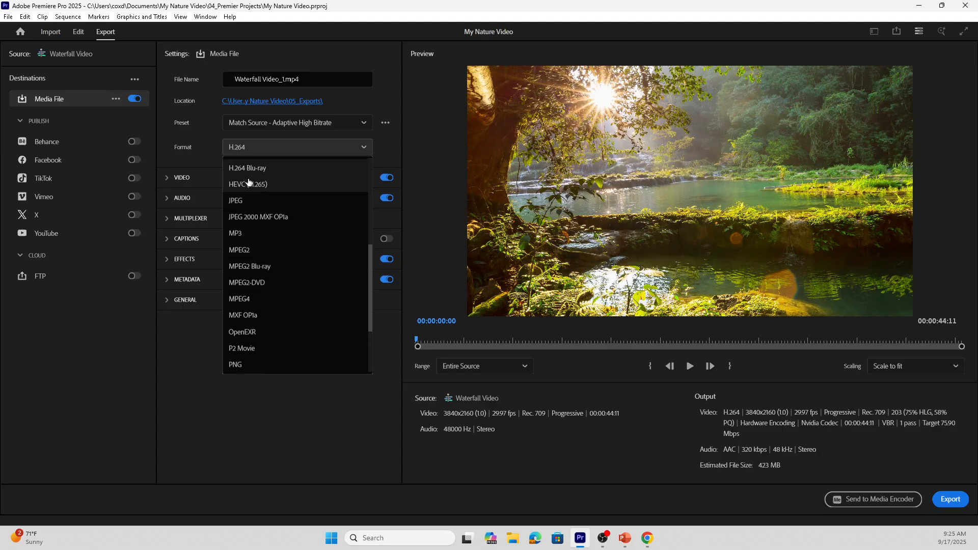
scroll(255, 291, "down", 3)
scroll(249, 321, "up", 7)
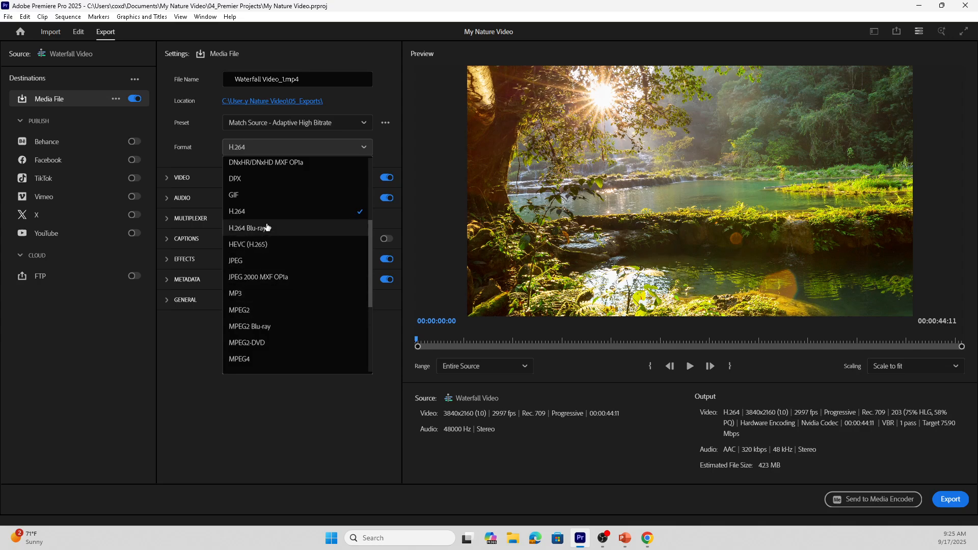
scroll(277, 202, "up", 3)
scroll(277, 203, "up", 6)
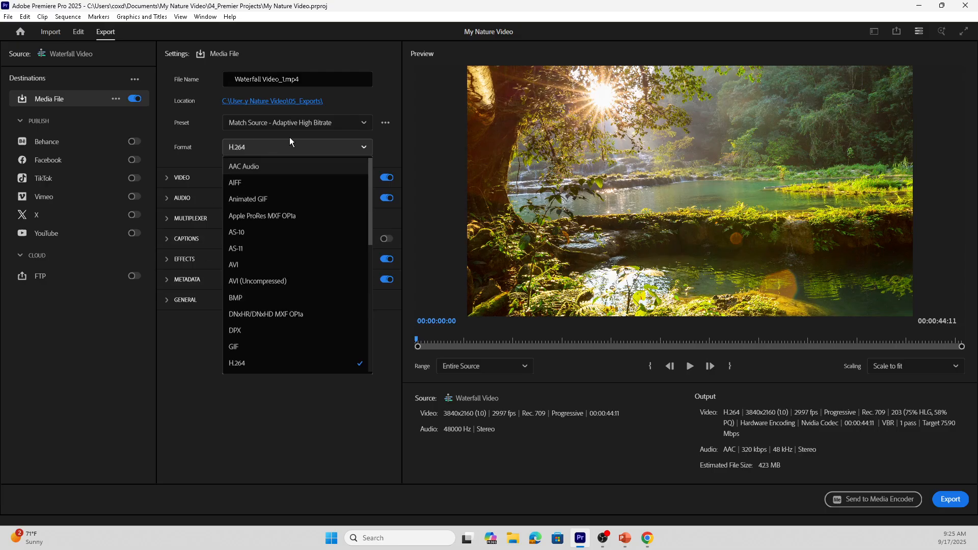
left_click(263, 152)
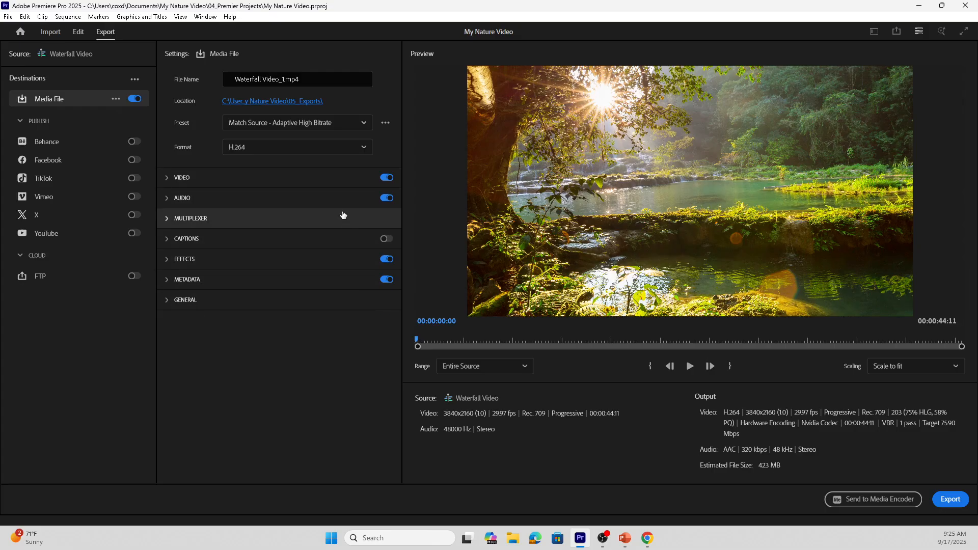
left_click(952, 506)
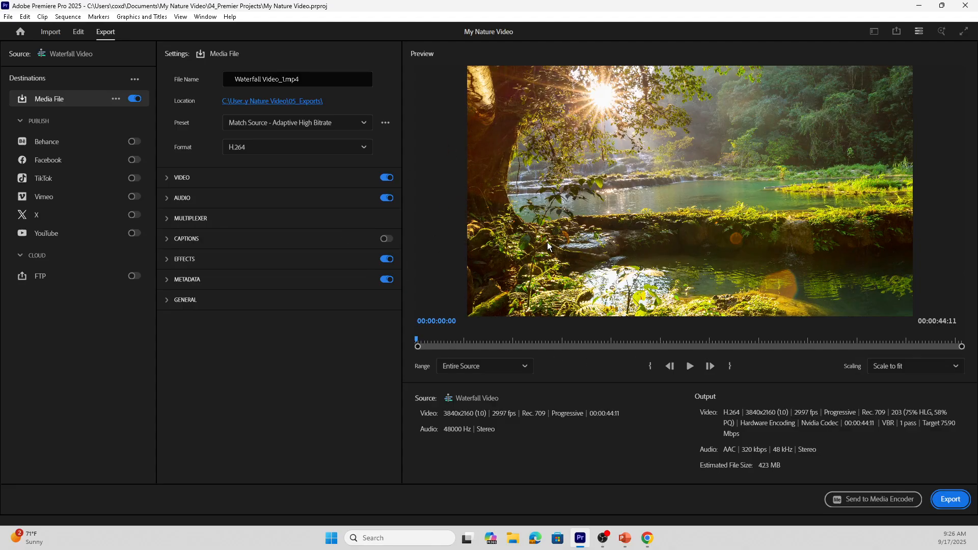
Step: Leave Premiere Pro and open My Nature Video's 05_Exports folder under Documents in File Explorer
left_click(966, 8)
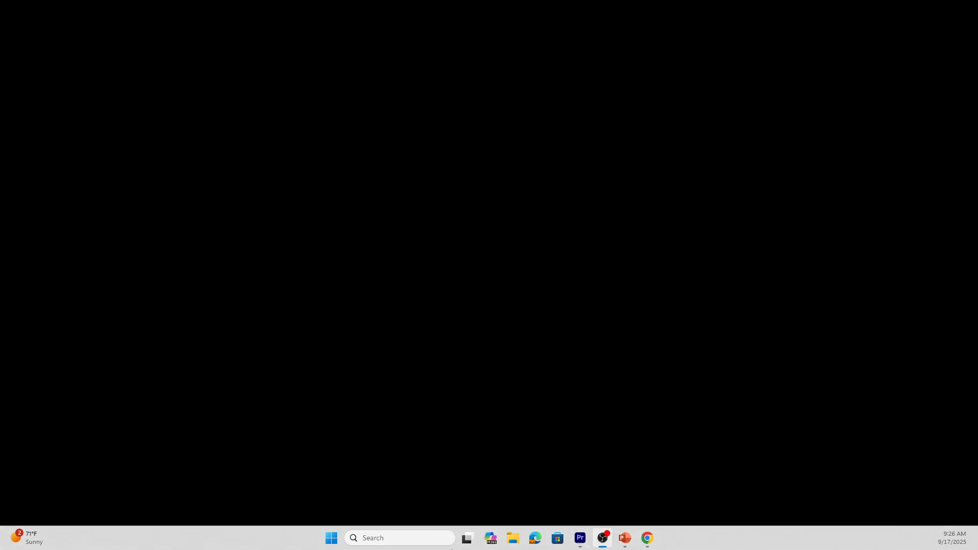
left_click(534, 538)
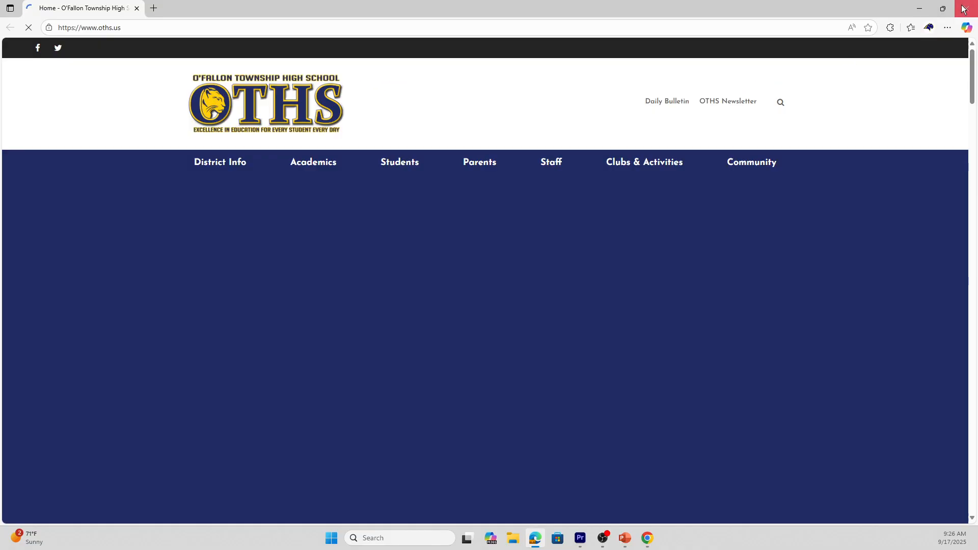
left_click(963, 9)
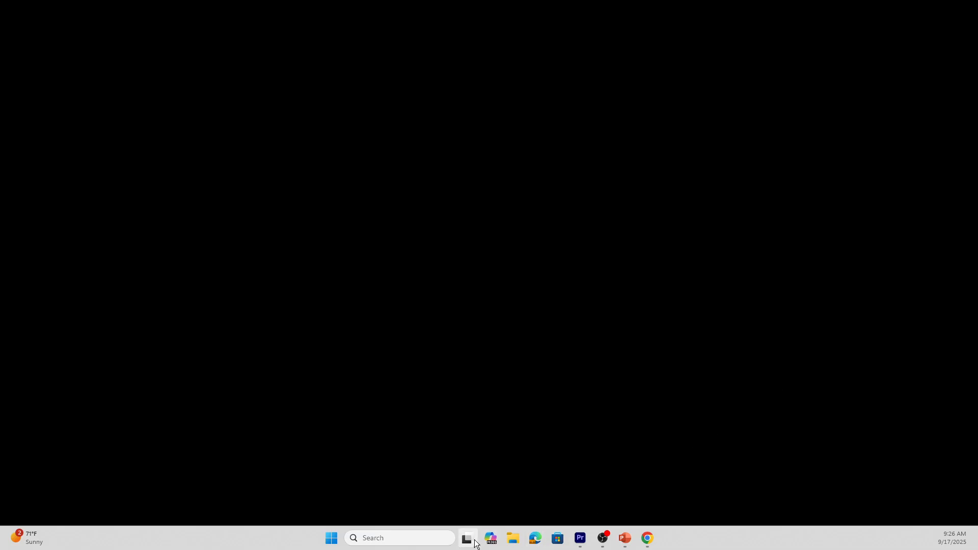
left_click(513, 538)
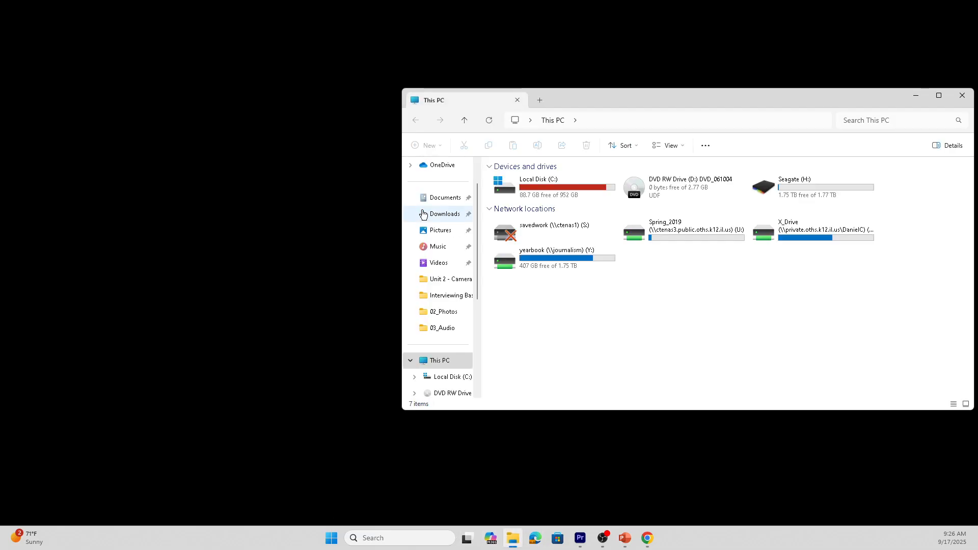
left_click(451, 201)
double_click(525, 207)
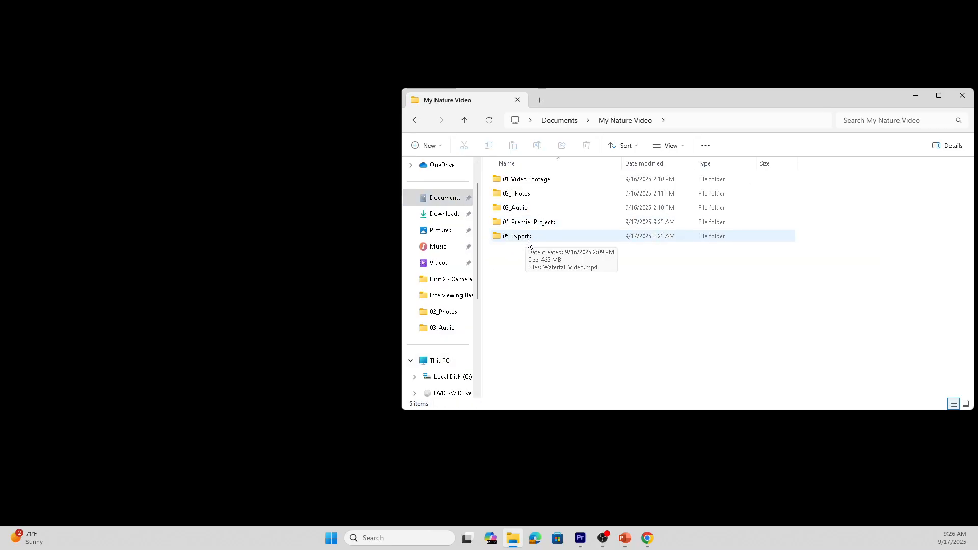
double_click(527, 240)
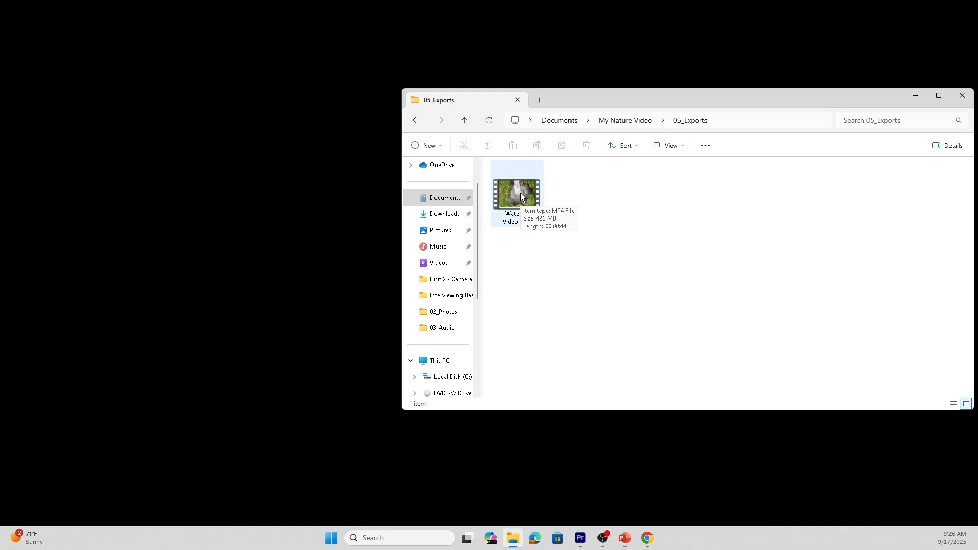
Step: Play the exported Waterfall Video.mp4 in Media Player and lower the playback volume to about 36
double_click(520, 193)
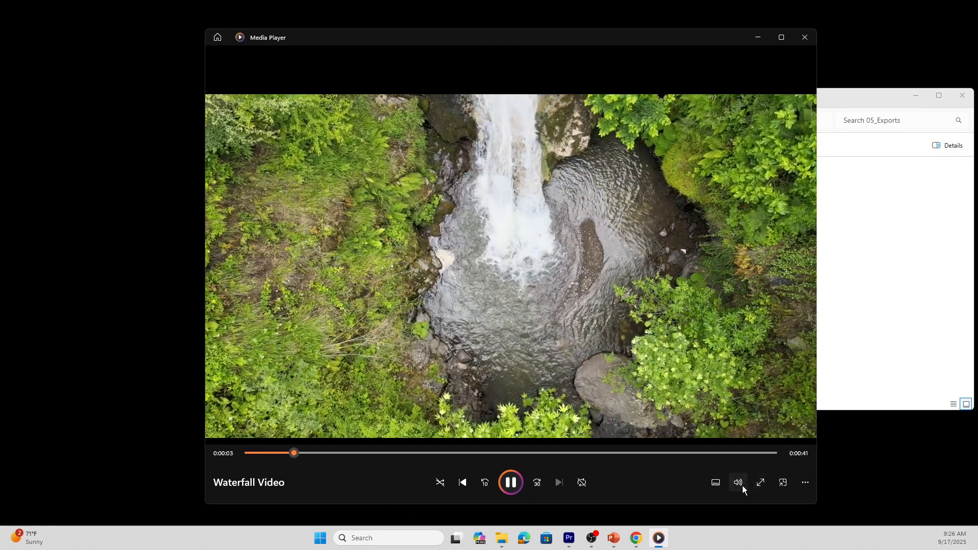
left_click(738, 482)
left_click(741, 462)
left_click_drag(740, 461, 729, 462)
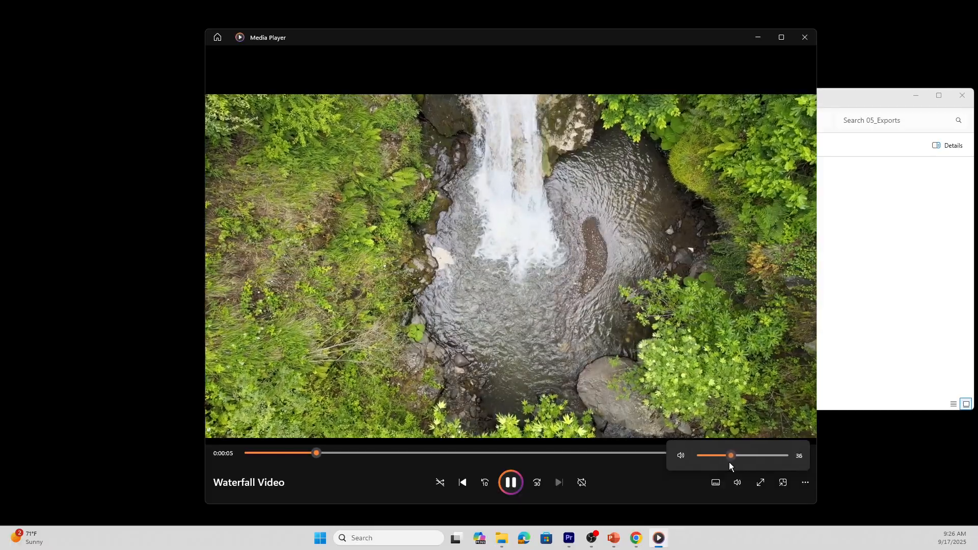
Step: Spot-check the exported video at several points through its mountain and valley clips, and close Media Player
left_click(474, 453)
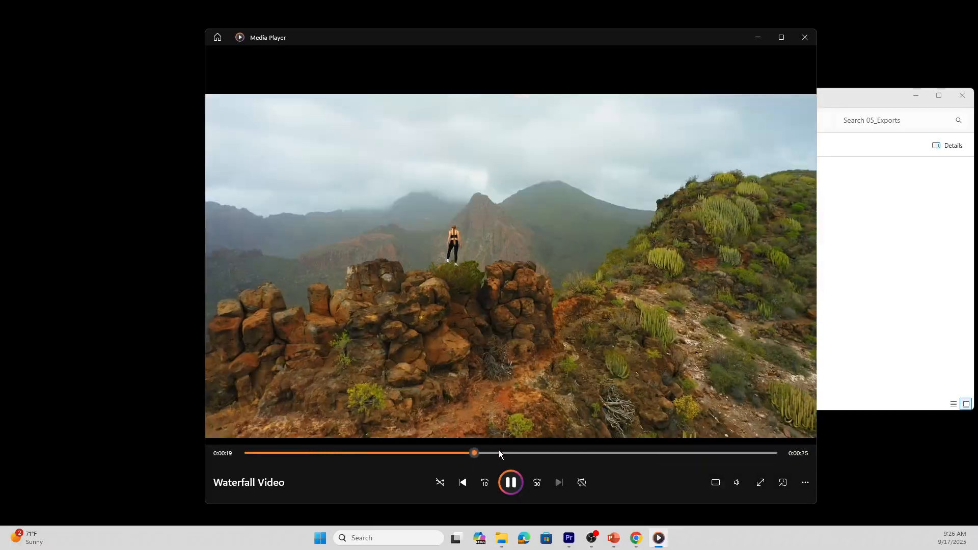
left_click(513, 451)
left_click(444, 456)
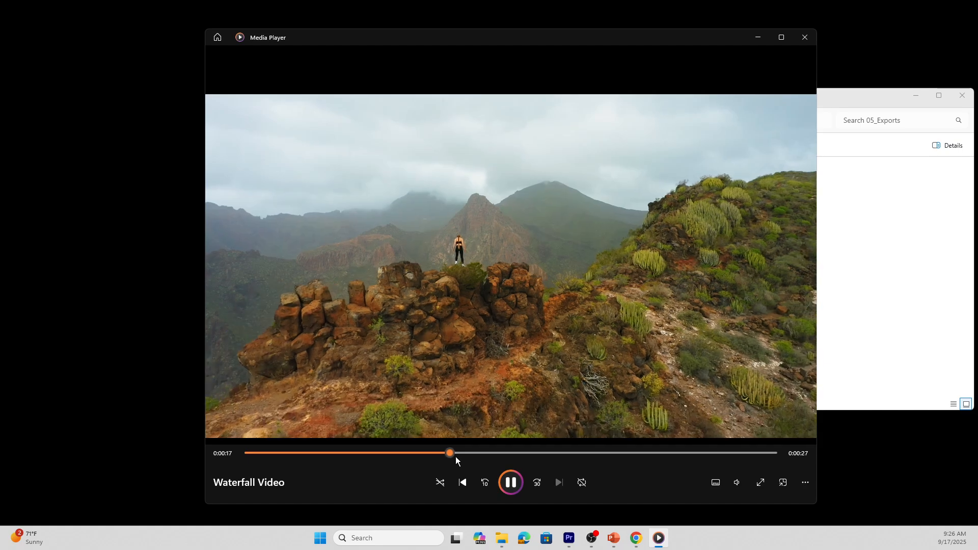
left_click(519, 452)
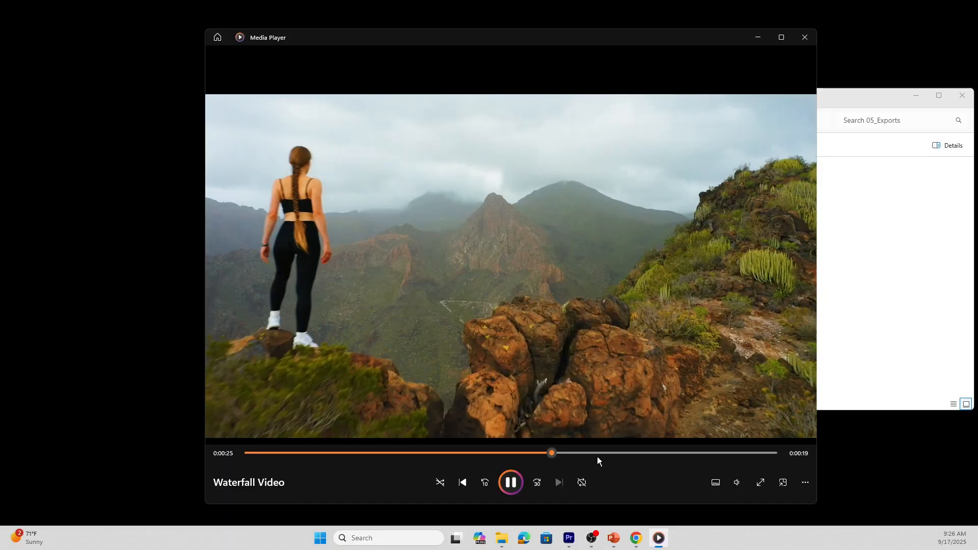
left_click(619, 455)
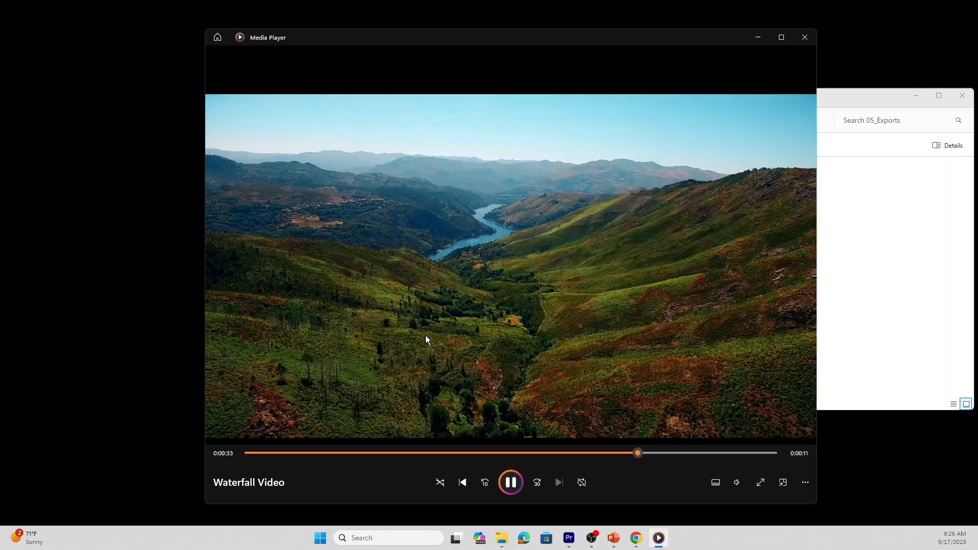
left_click(807, 37)
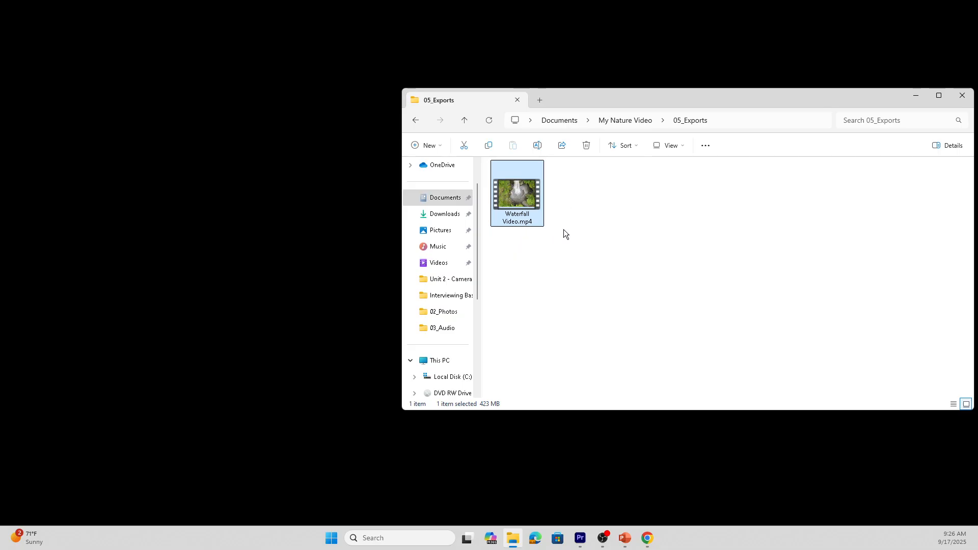
Step: Review the My Nature Video subfolders and the project files inside 04_Premier Projects, and close the File Explorer window
left_click_drag(754, 98, 542, 96)
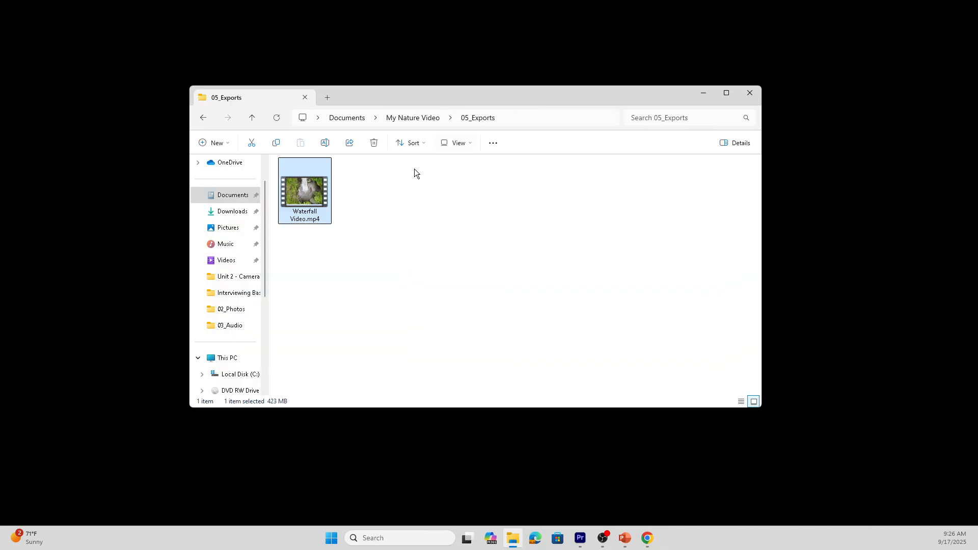
left_click(253, 119)
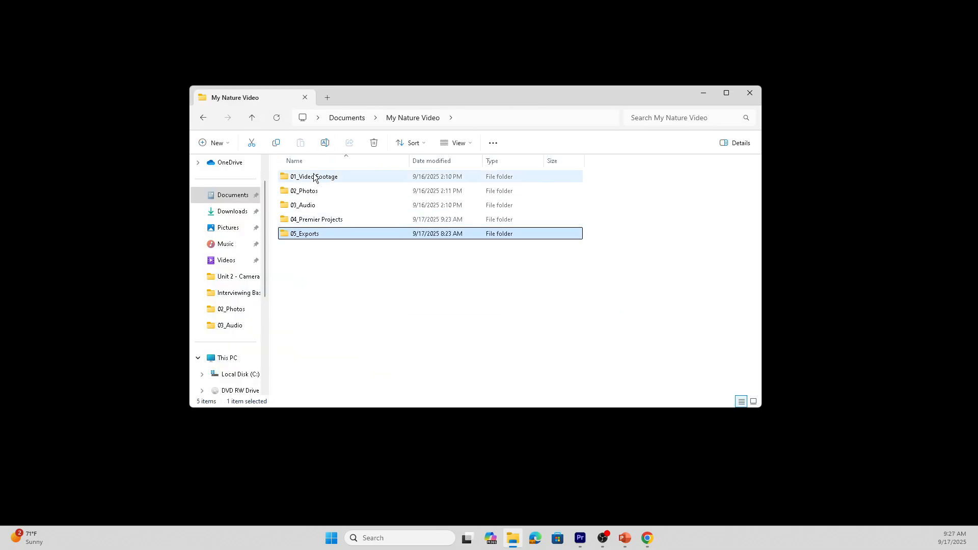
left_click_drag(280, 177, 287, 206)
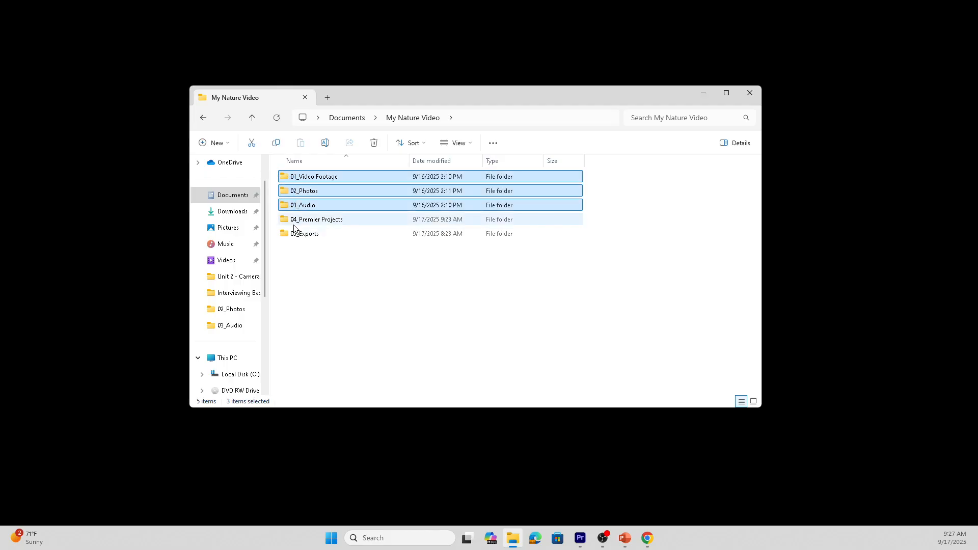
left_click(314, 224)
double_click(315, 224)
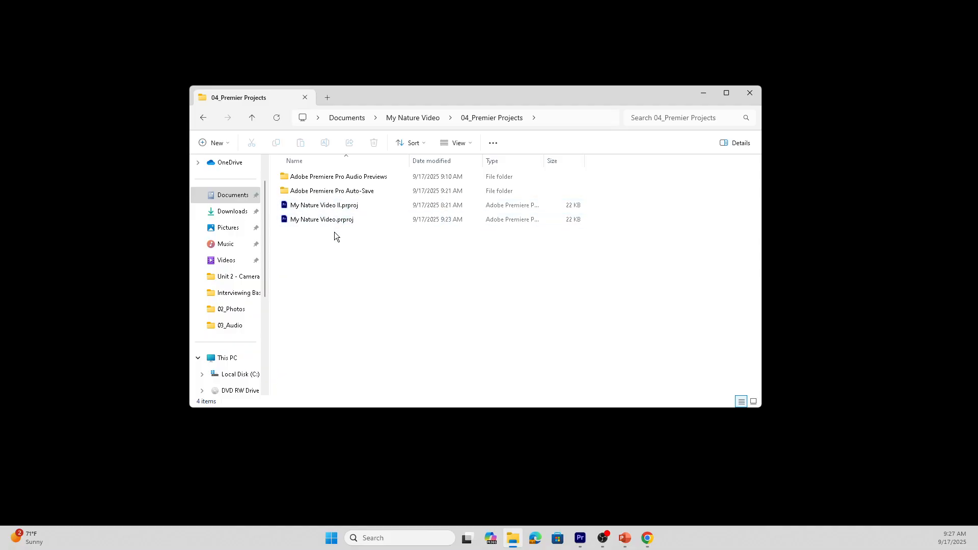
left_click(252, 118)
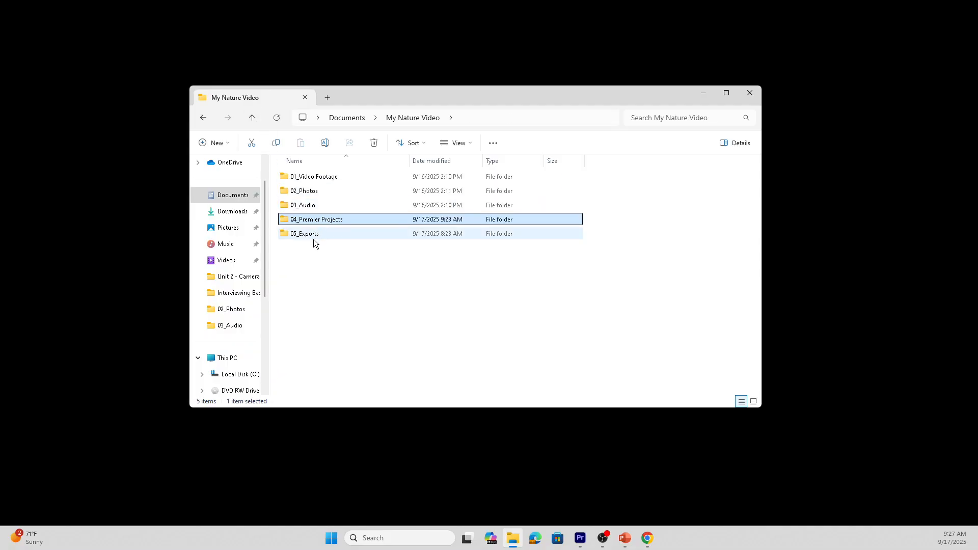
mouse_move(317, 237)
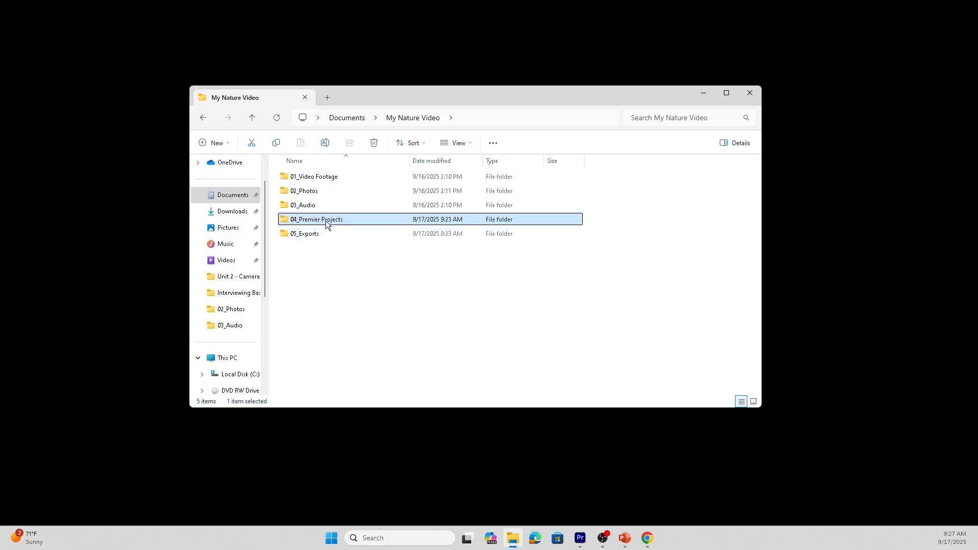
double_click(327, 224)
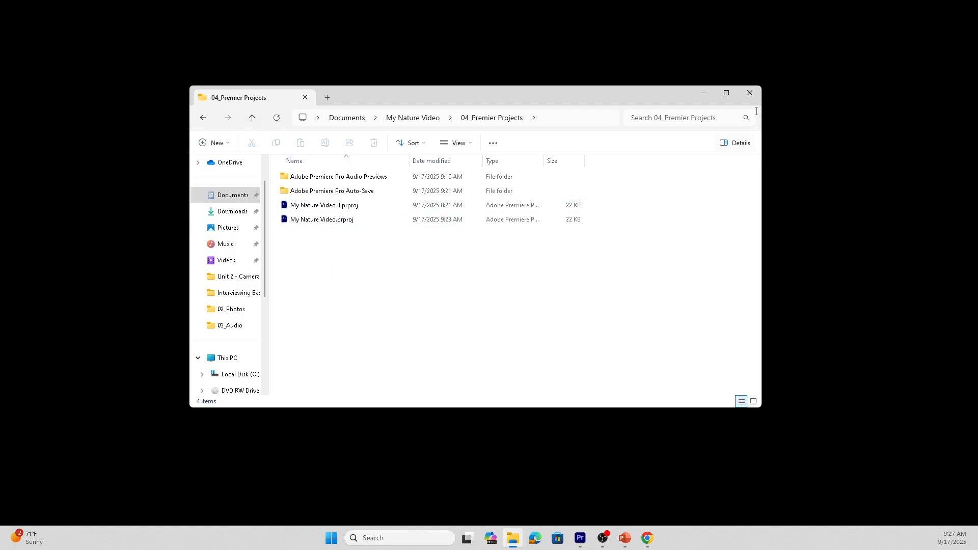
left_click(750, 93)
Step: Bring up Premiere Pro briefly, minimize it, and switch to the course's My Nature Folder files page in Chrome
left_click(578, 541)
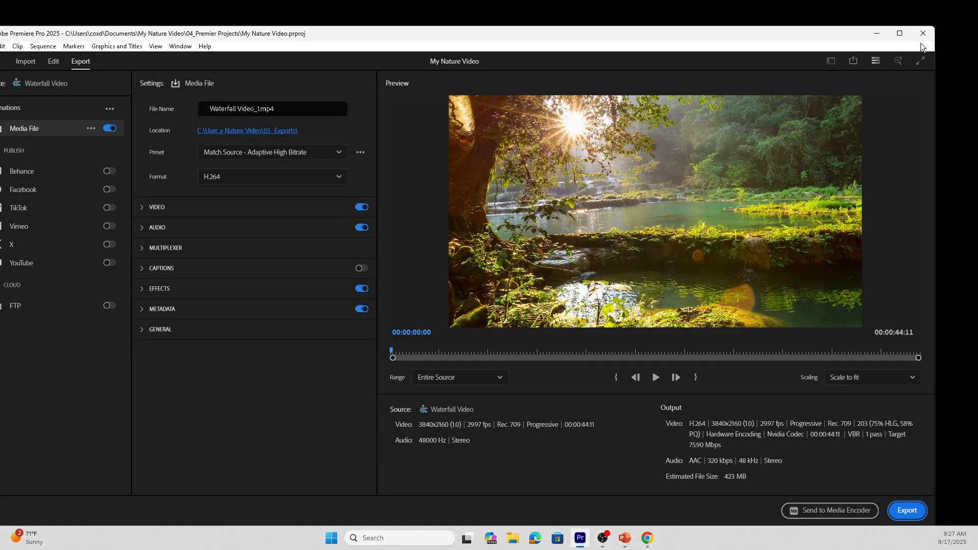
left_click(876, 33)
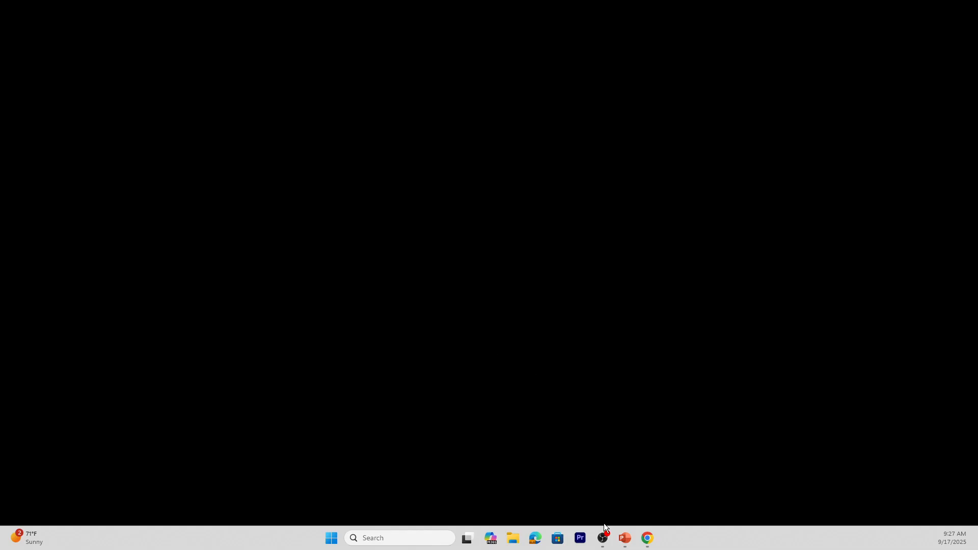
left_click(647, 536)
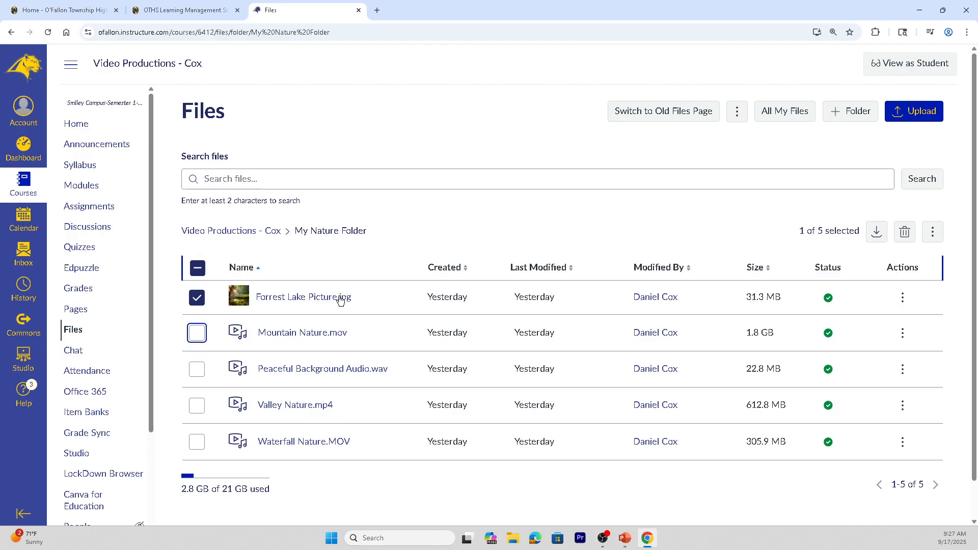
Step: Open Downloads in File Explorer, split a second This PC tab into its own window, and tile both windows side by side
left_click(512, 538)
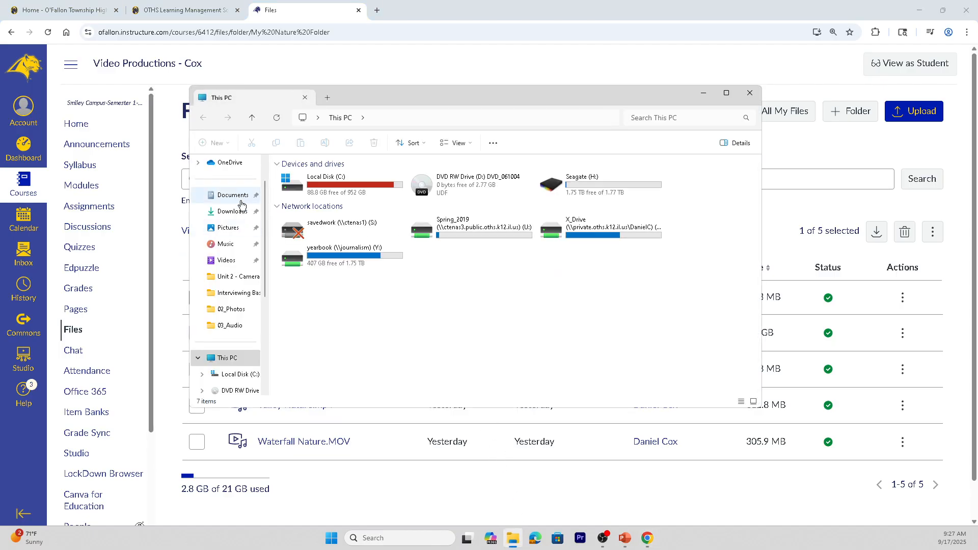
left_click(226, 213)
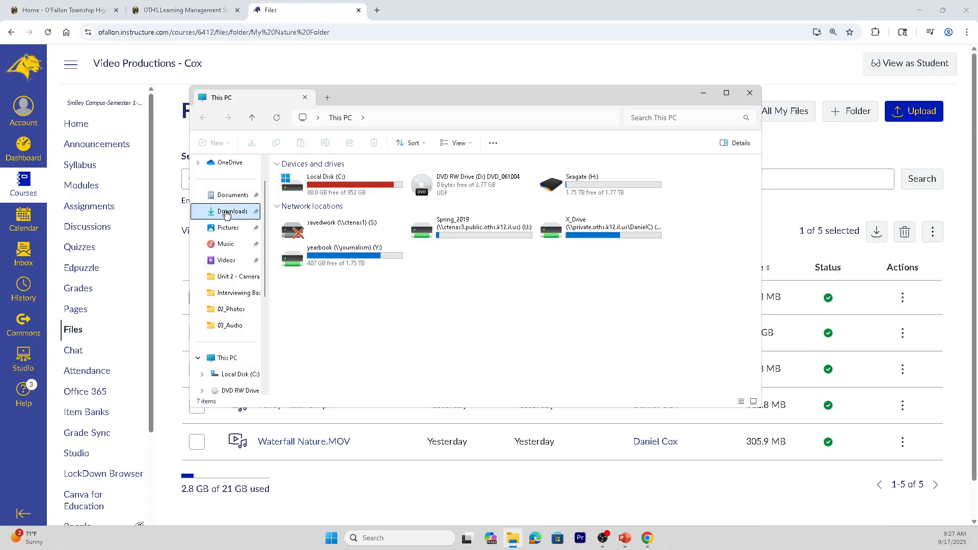
left_click(329, 98)
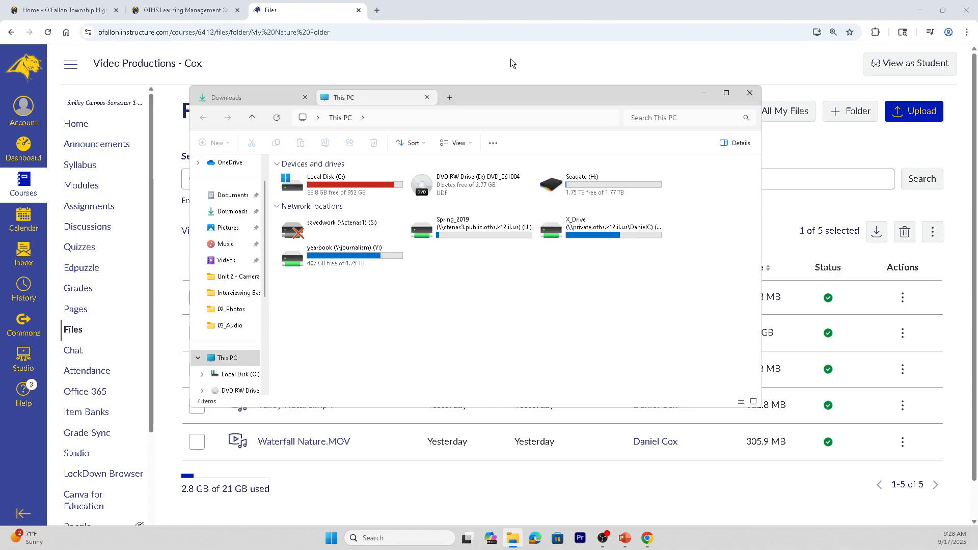
left_click_drag(387, 98, 488, 77)
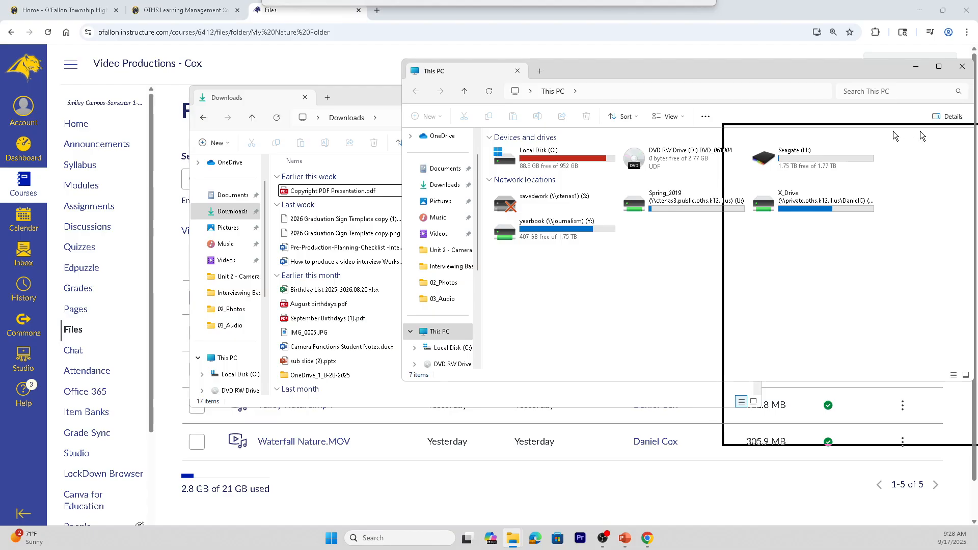
left_click_drag(895, 136, 975, 138)
left_click(143, 184)
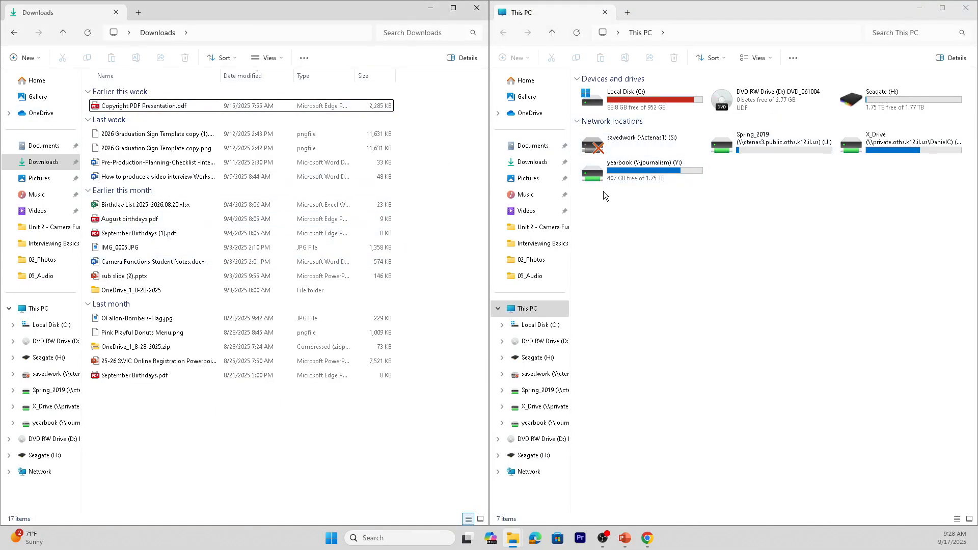
Step: Show the My Nature Video folder beside Downloads in the tiled File Explorer windows, and close both windows
left_click(532, 161)
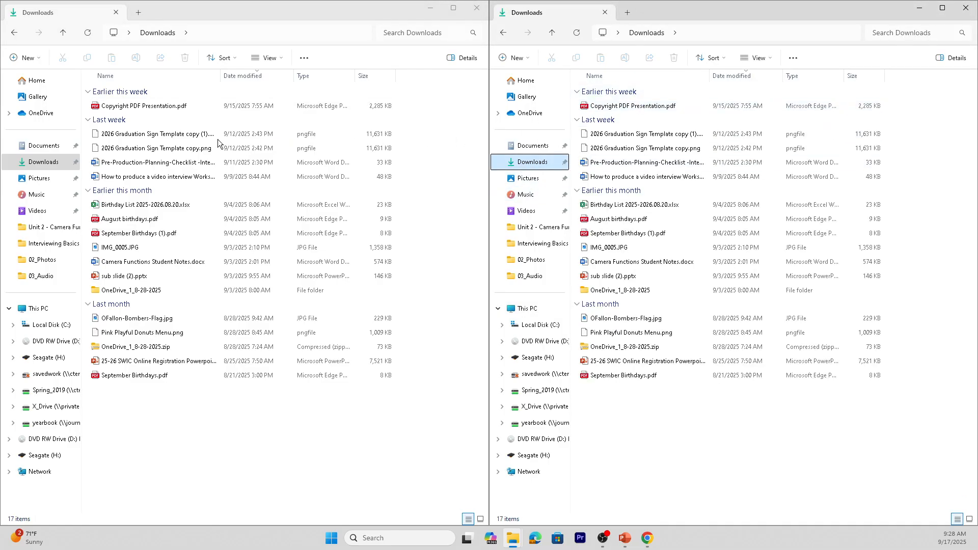
left_click(44, 146)
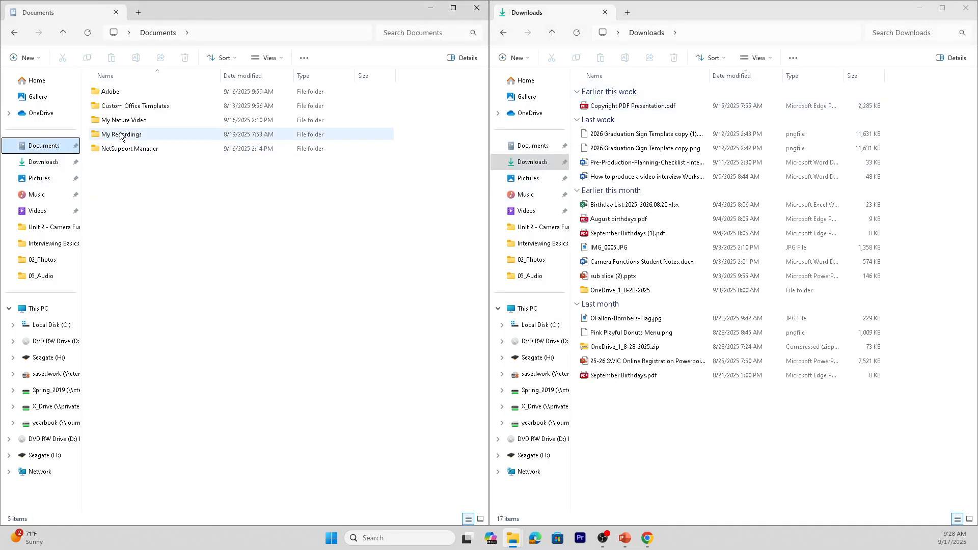
double_click(130, 120)
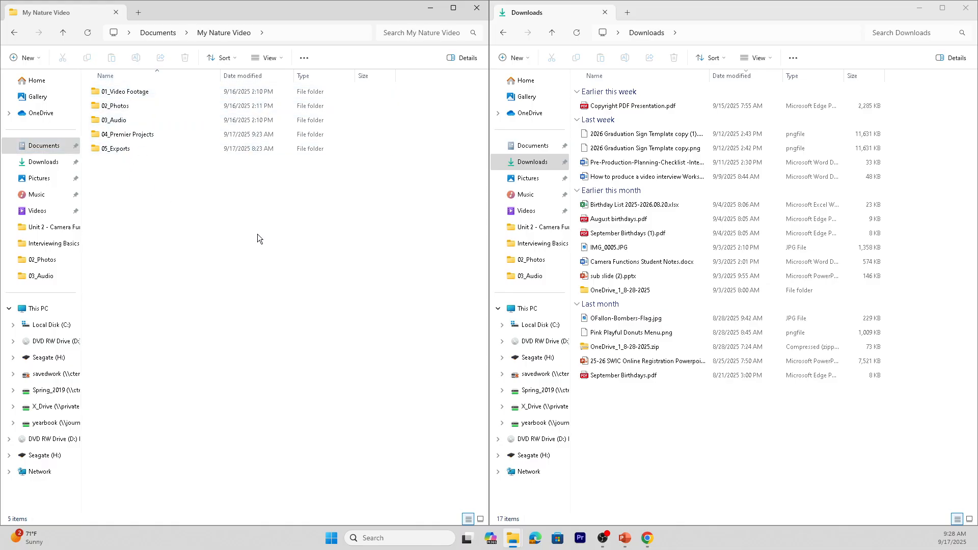
left_click(477, 8)
left_click(962, 6)
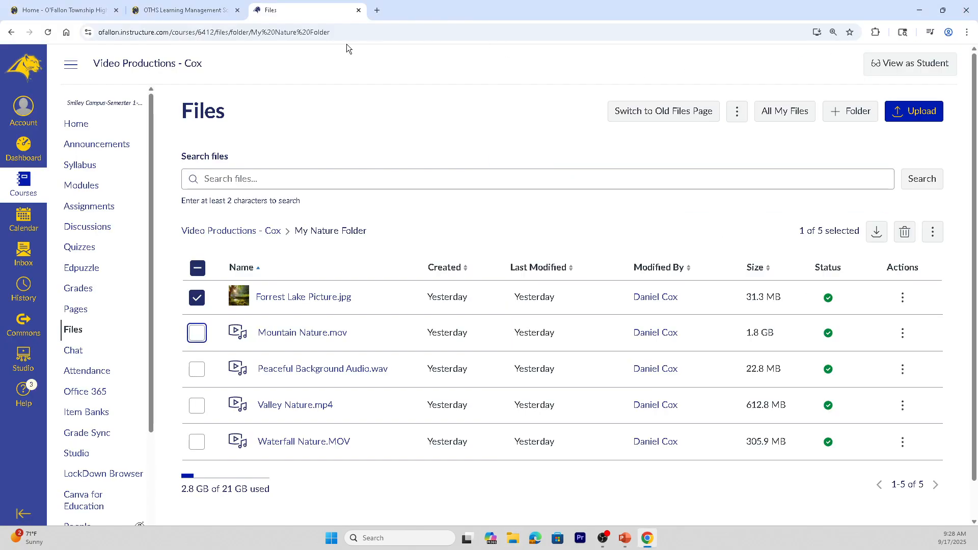